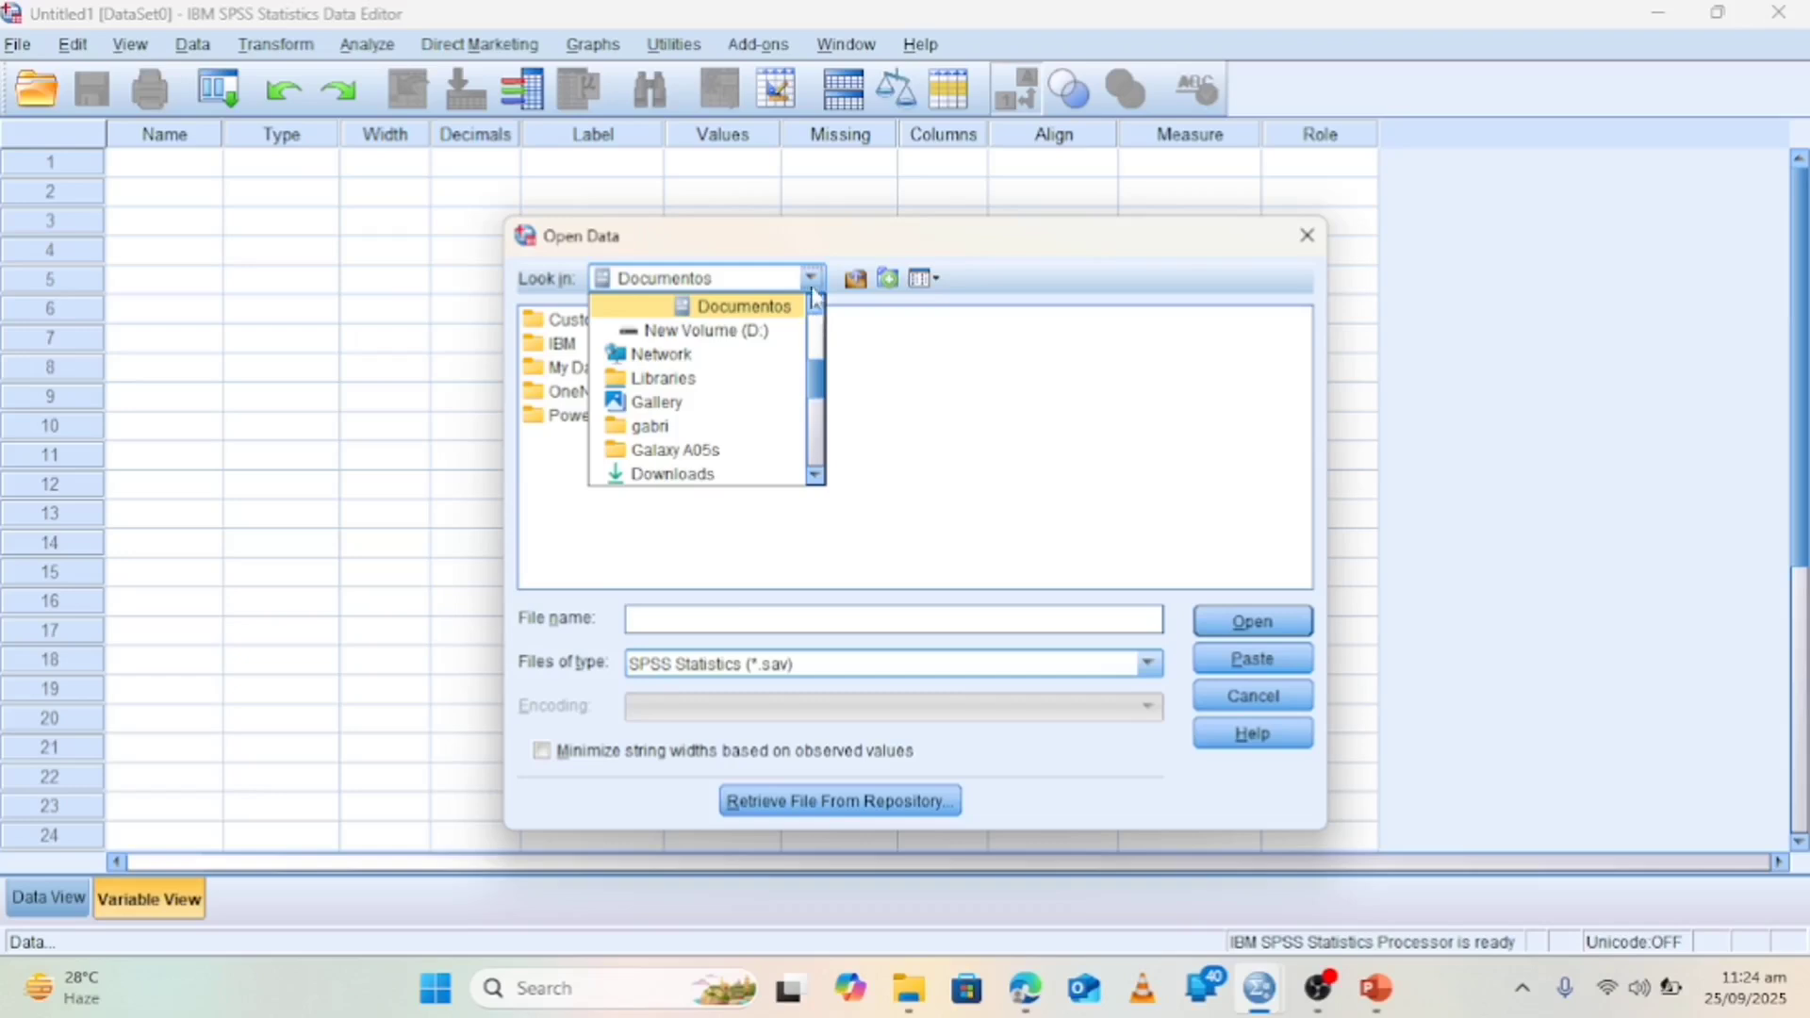
- Browse to the user's home folder in the Open Data dialog and filter the files to Excel (*.xls, *.xlsx, *.xlsm)
click(815, 283)
click(815, 283)
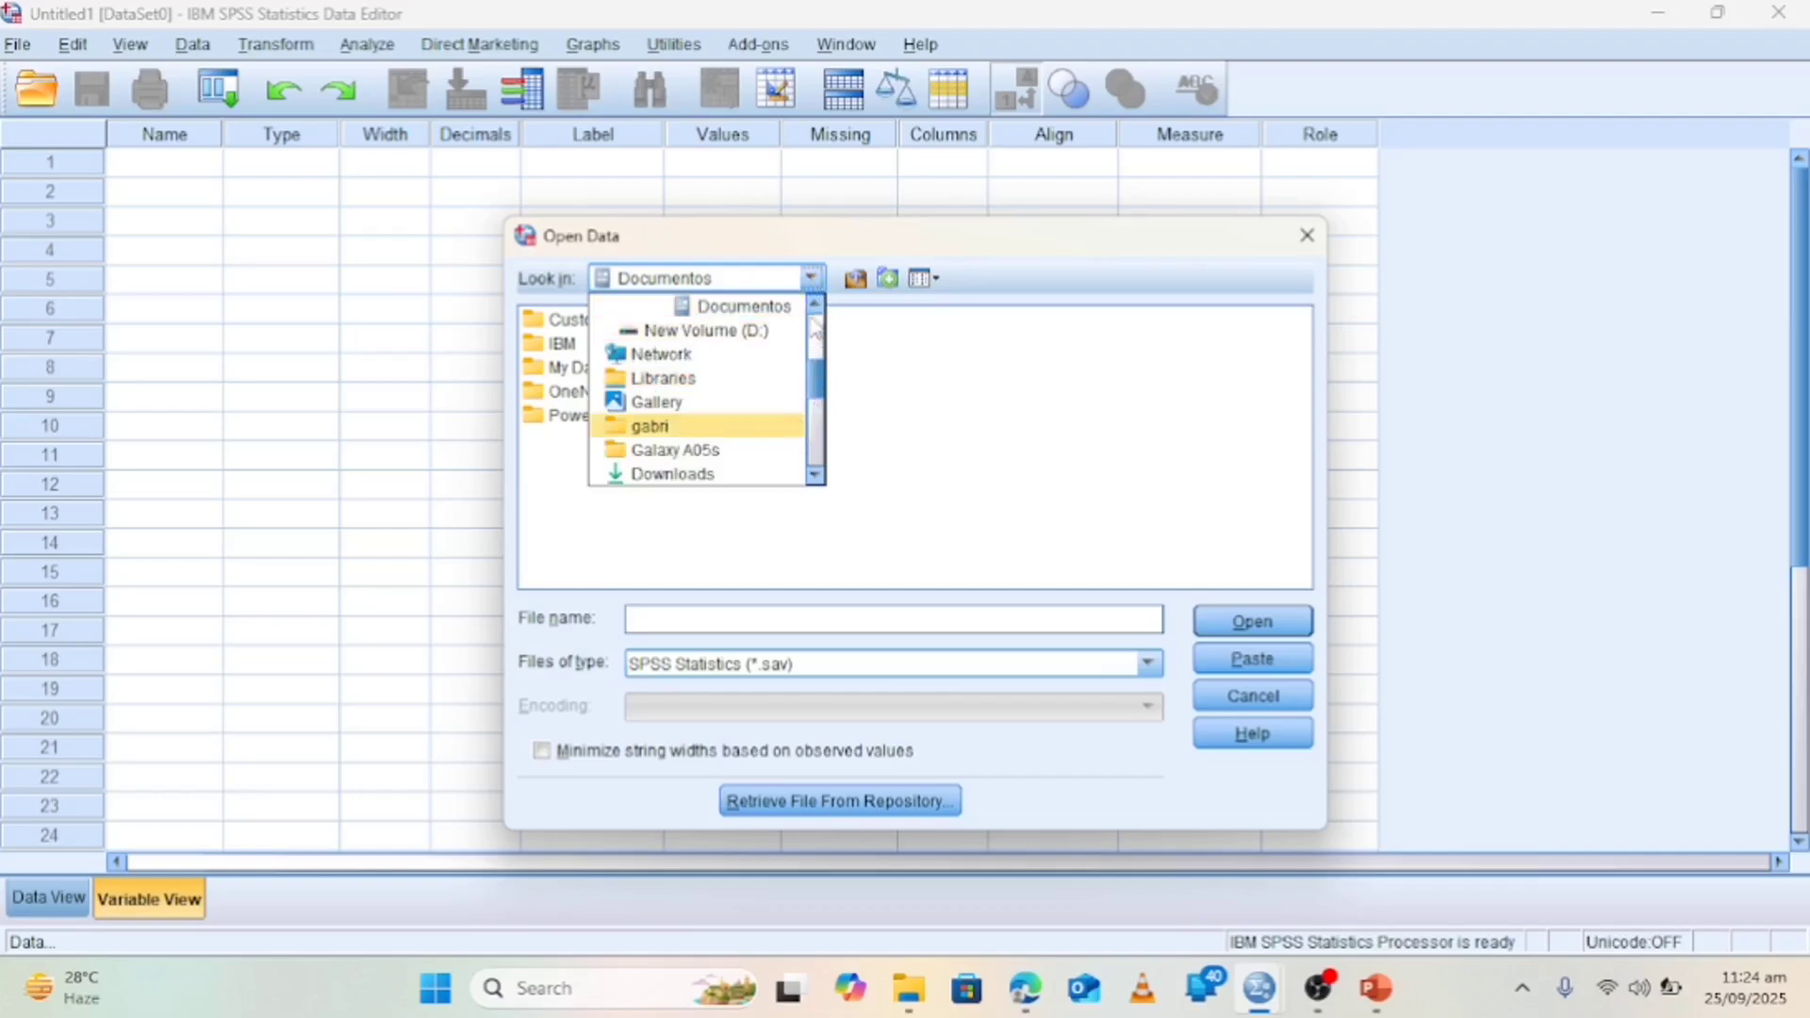
click(815, 308)
click(814, 308)
click(815, 308)
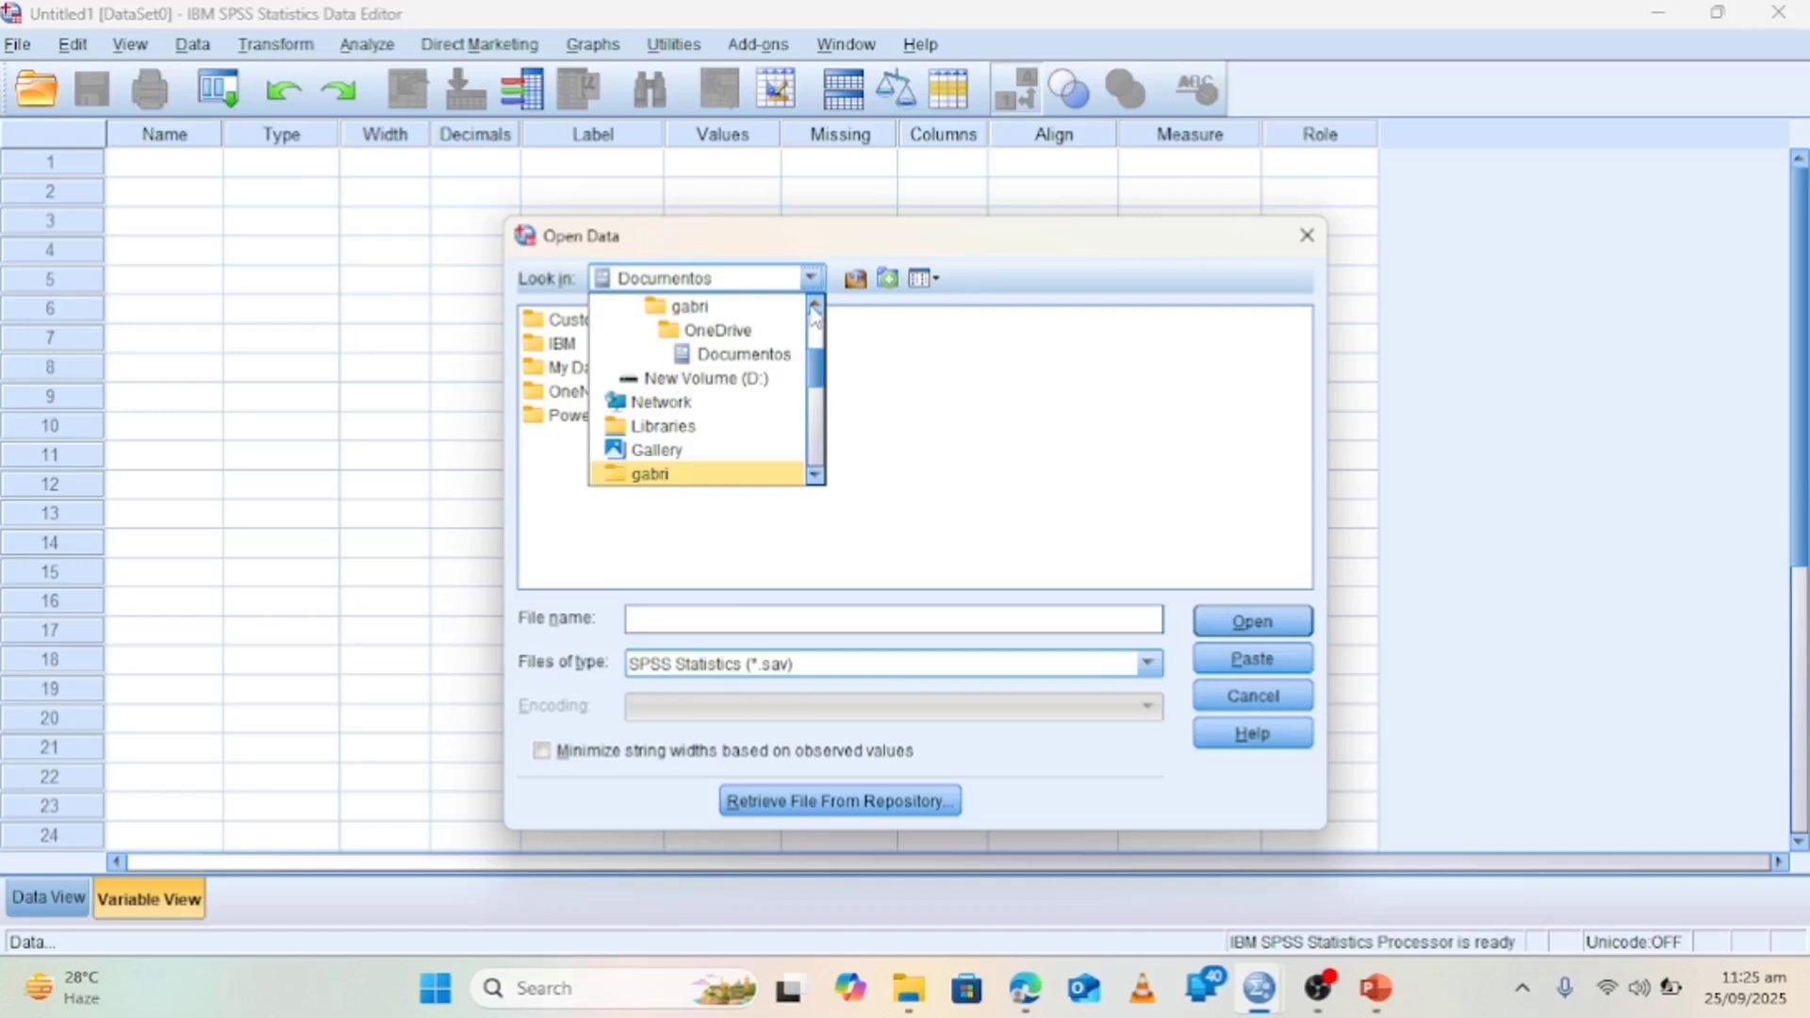
click(711, 308)
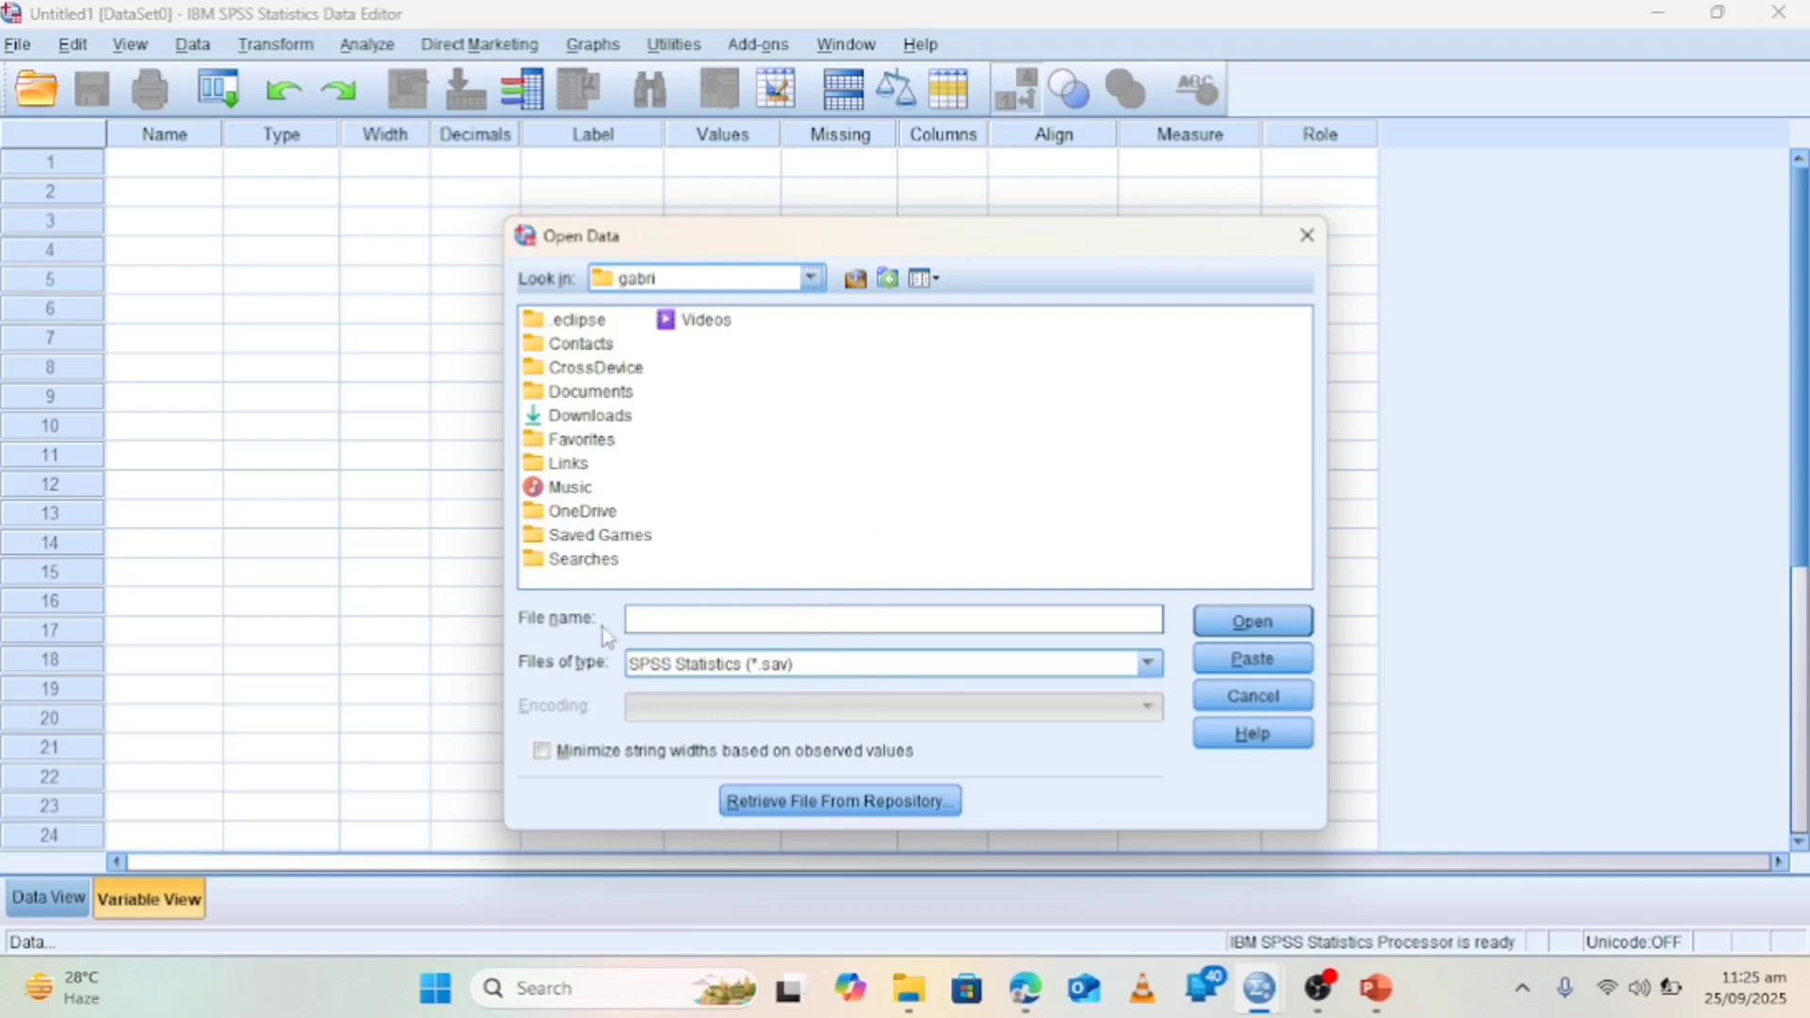
click(1147, 666)
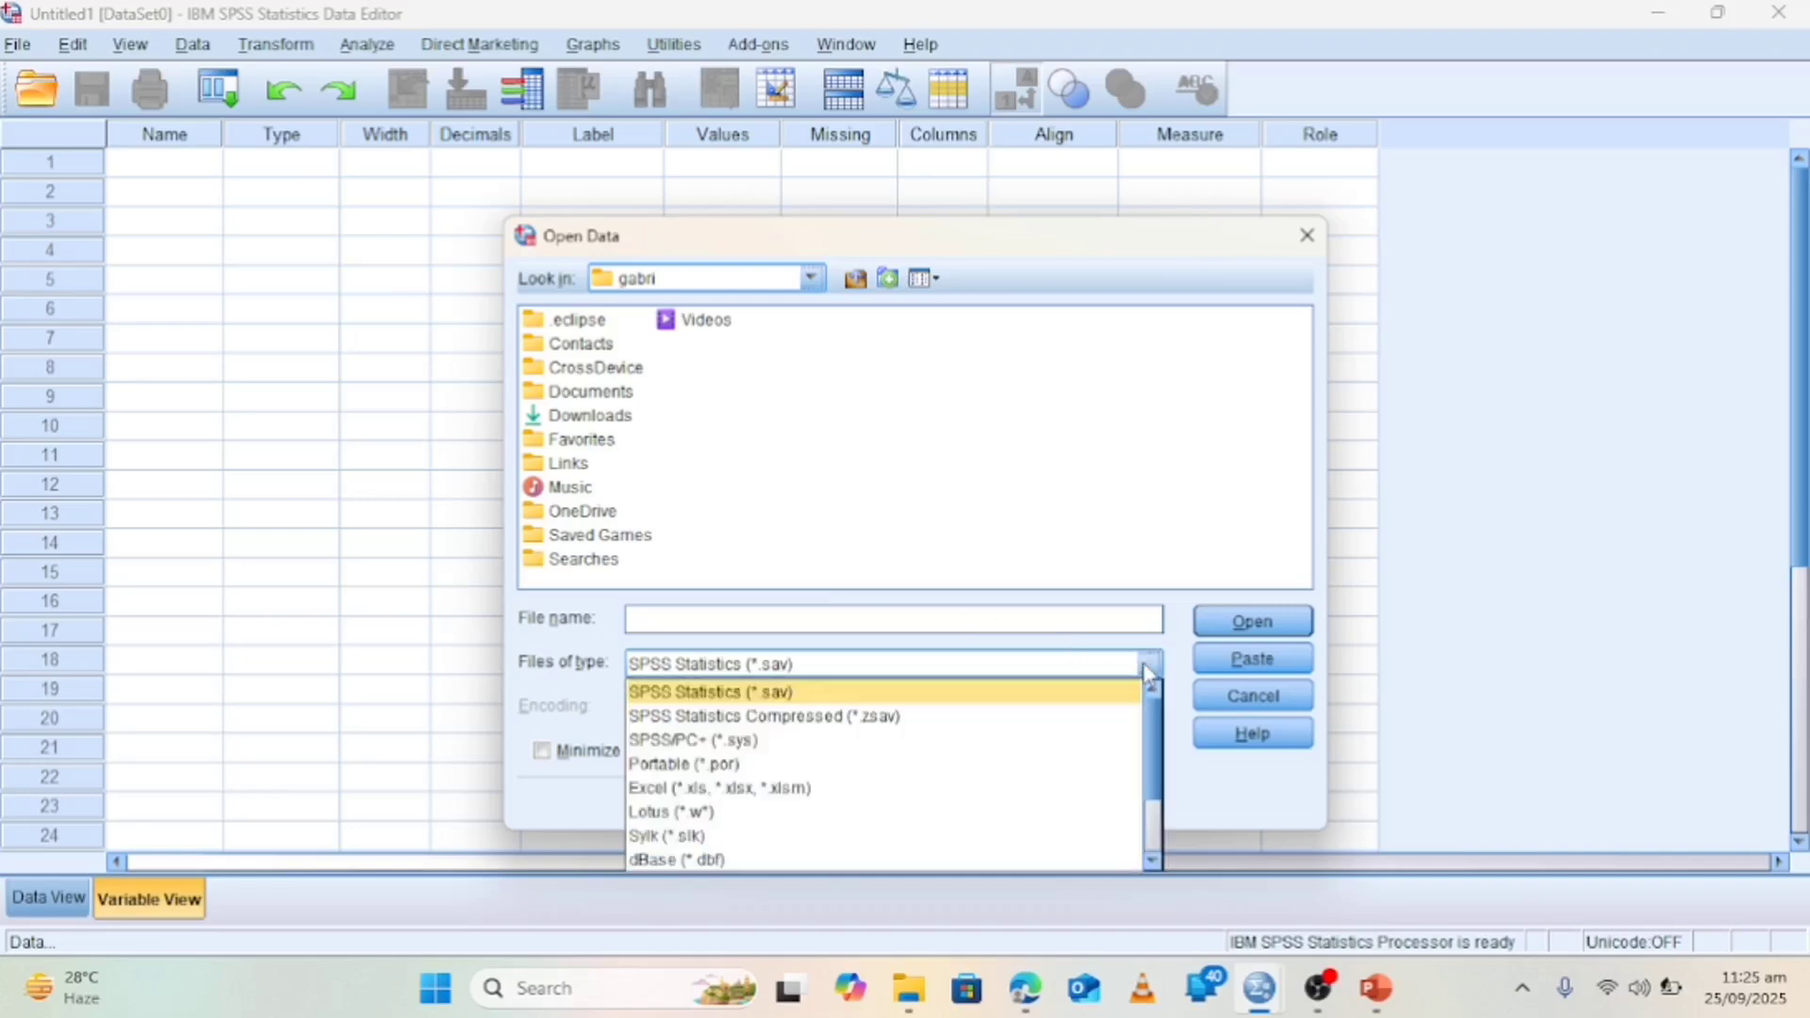
click(701, 789)
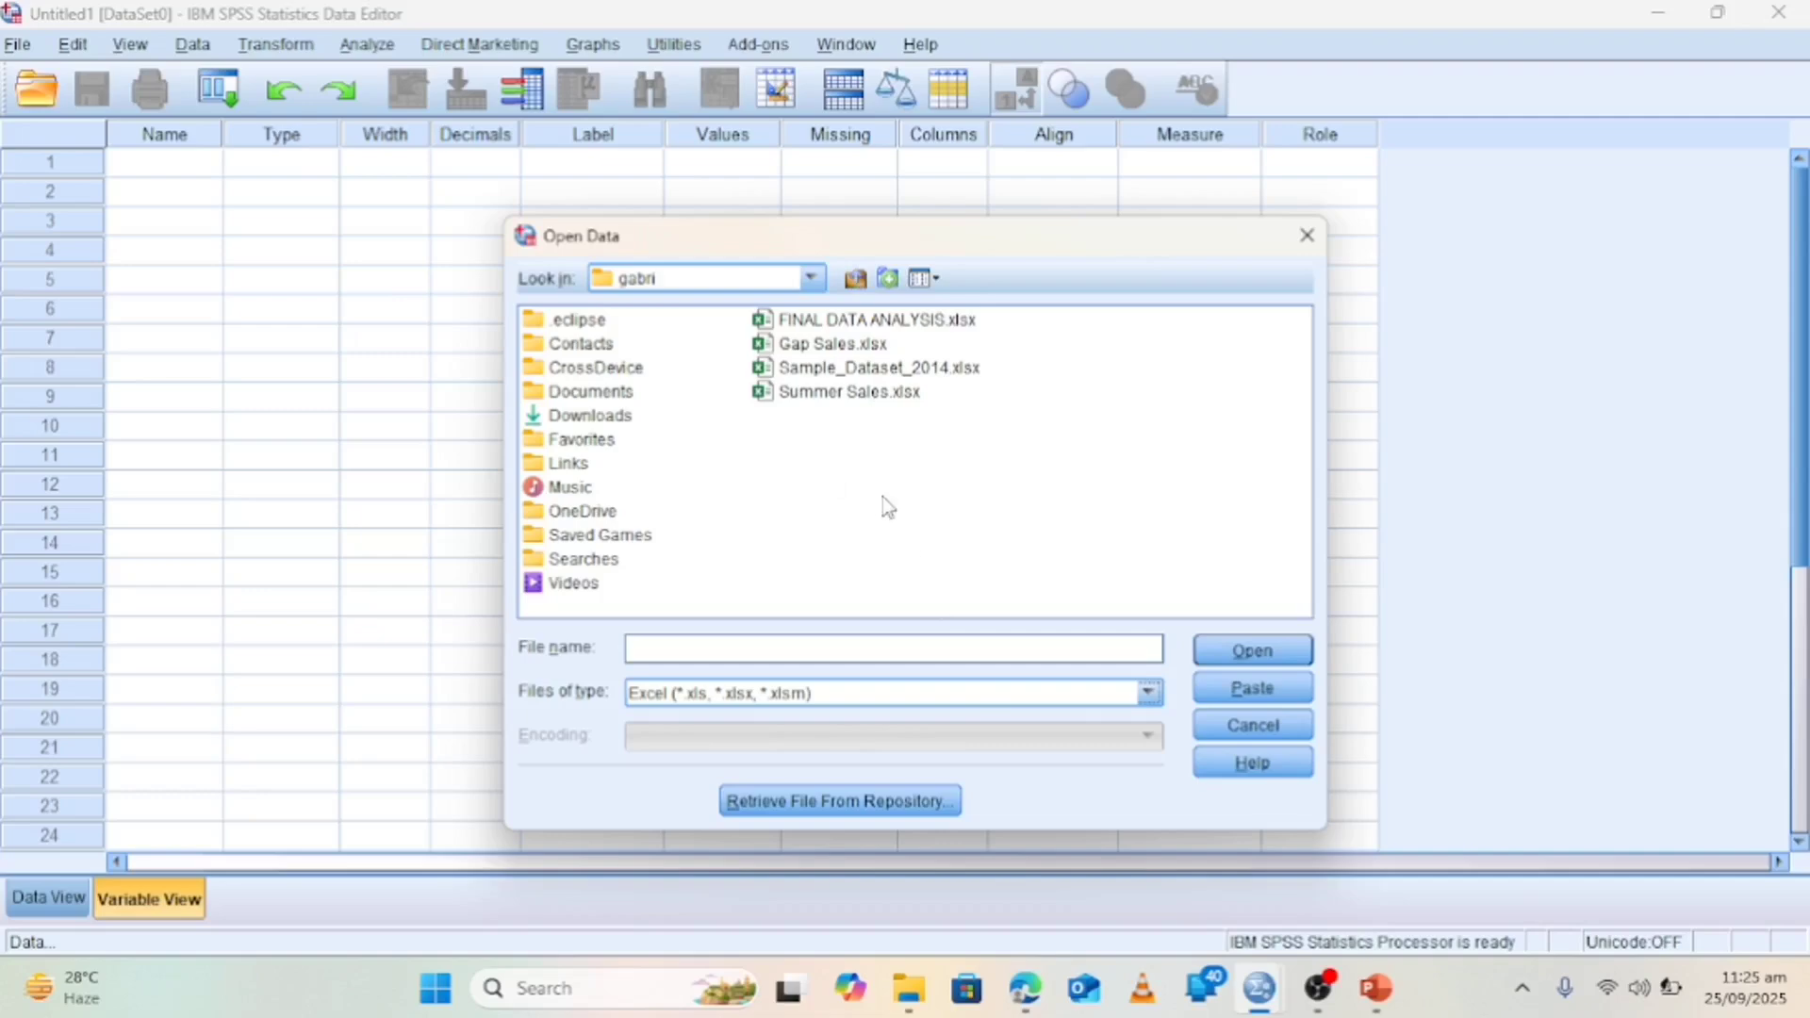
- Open Sample_Dataset_2014.xlsx from the Sample Dataset 2014 worksheet, reading variable names from the first row
click(877, 369)
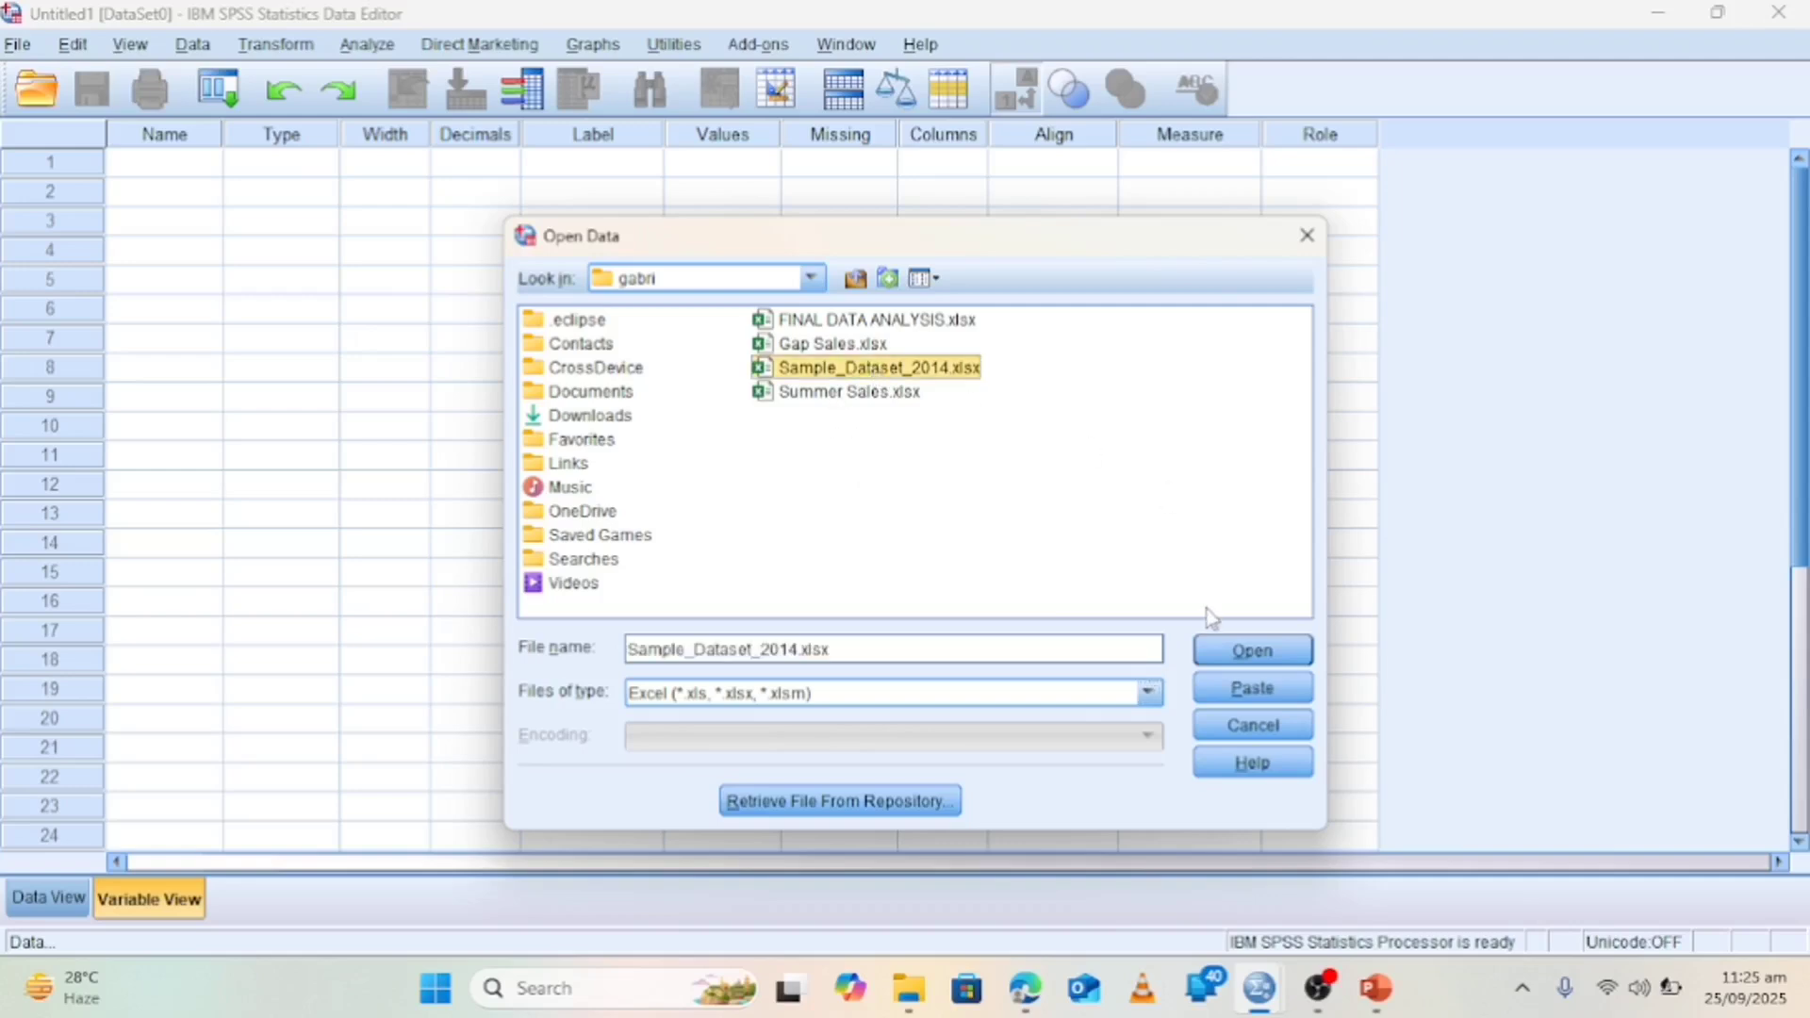
click(1243, 658)
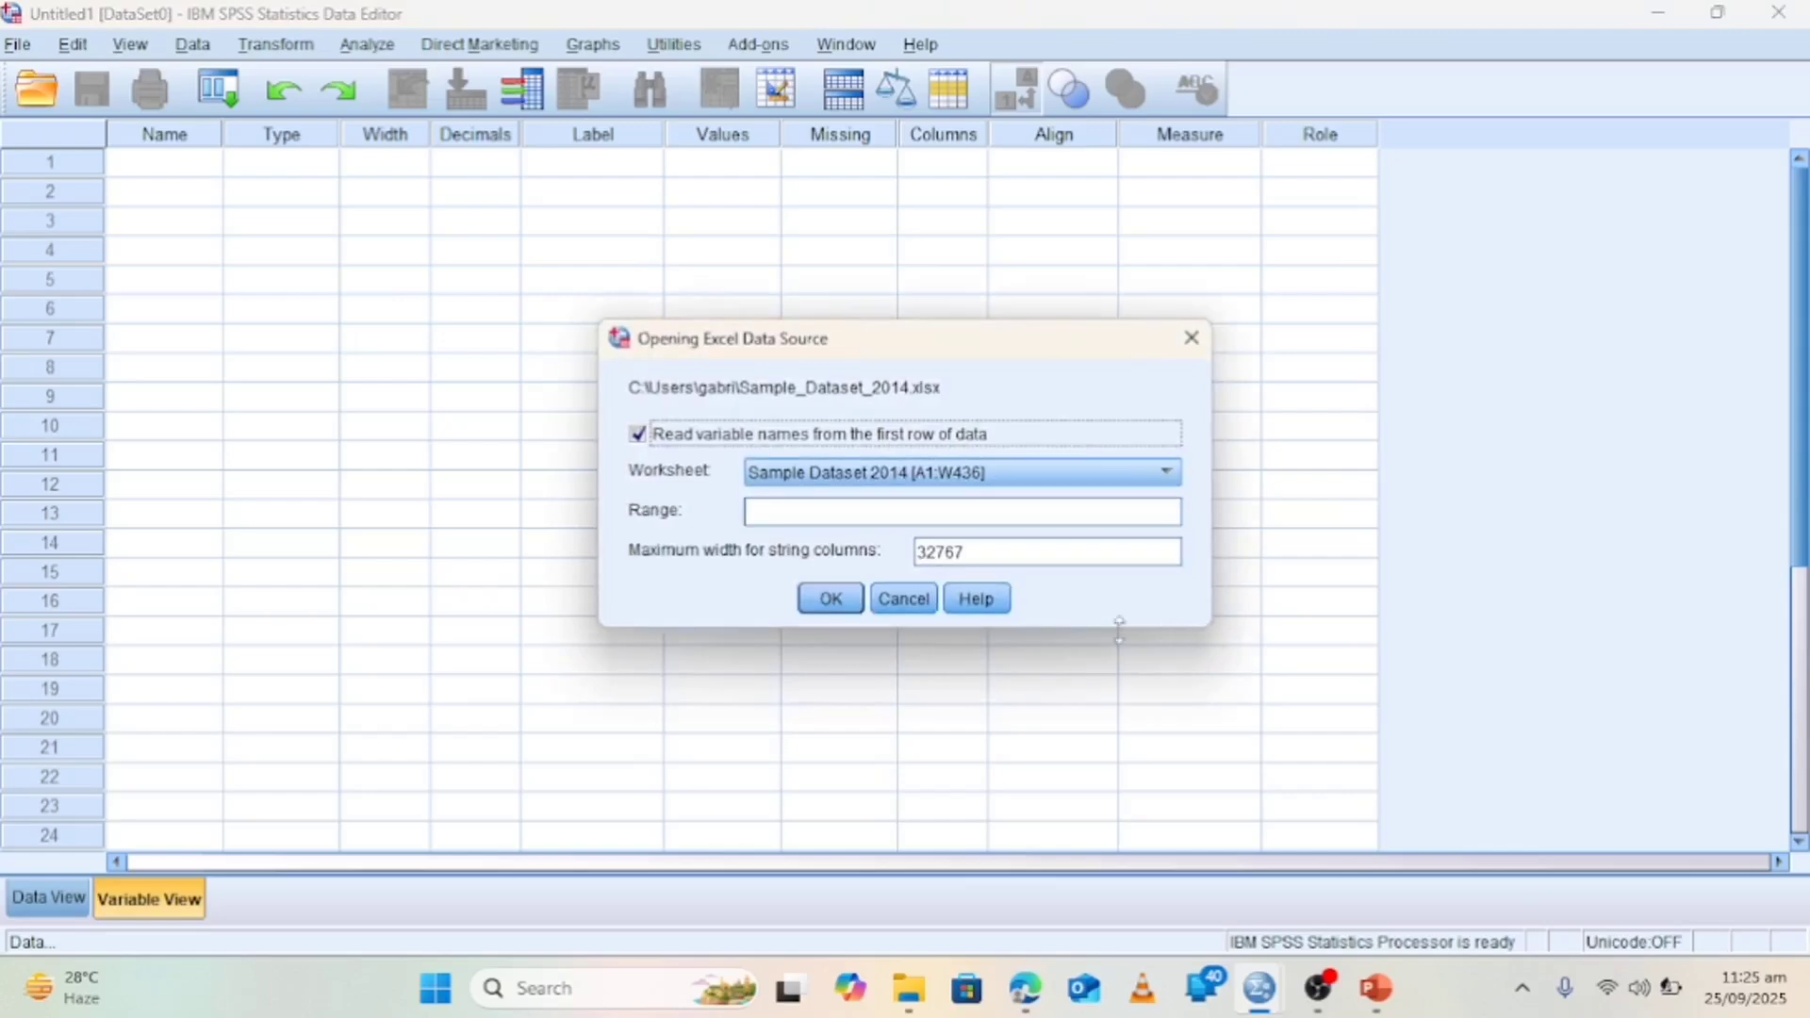
click(832, 606)
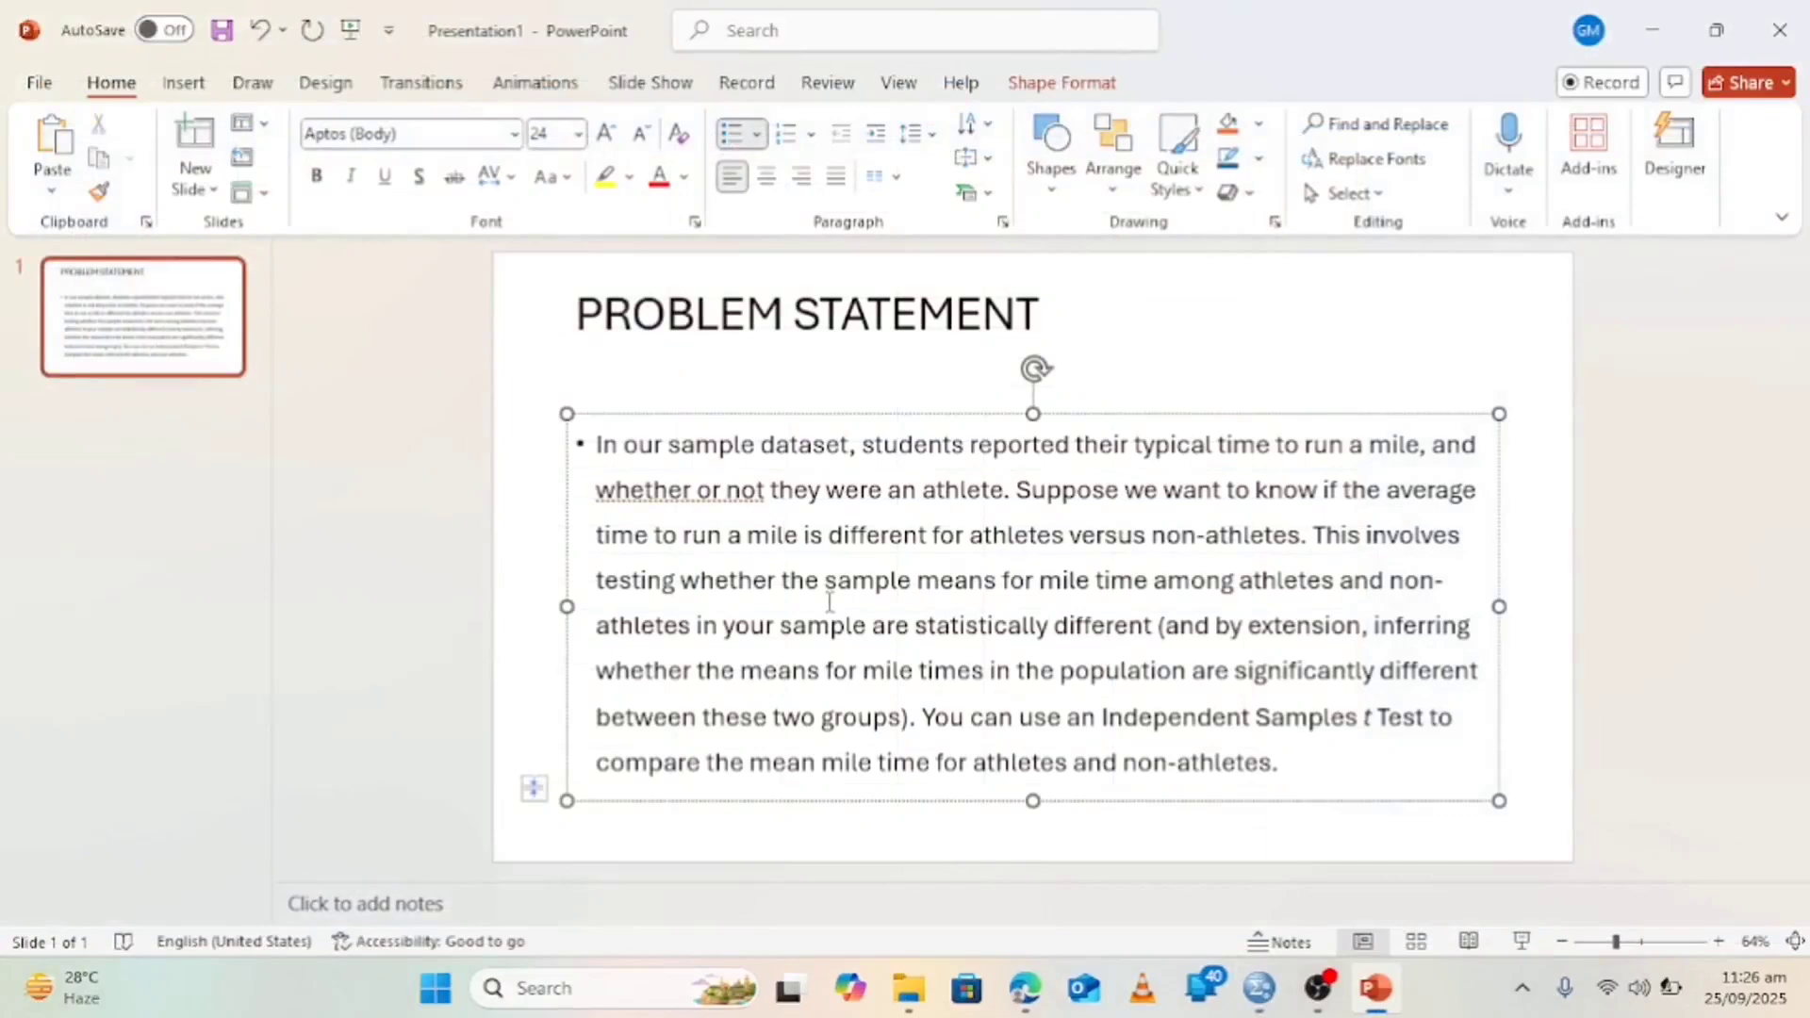
- Switch to the imported dataset's window in SPSS Statistics and display its case values around the Athlete and MileMinDur variables
mouse_move(1234, 967)
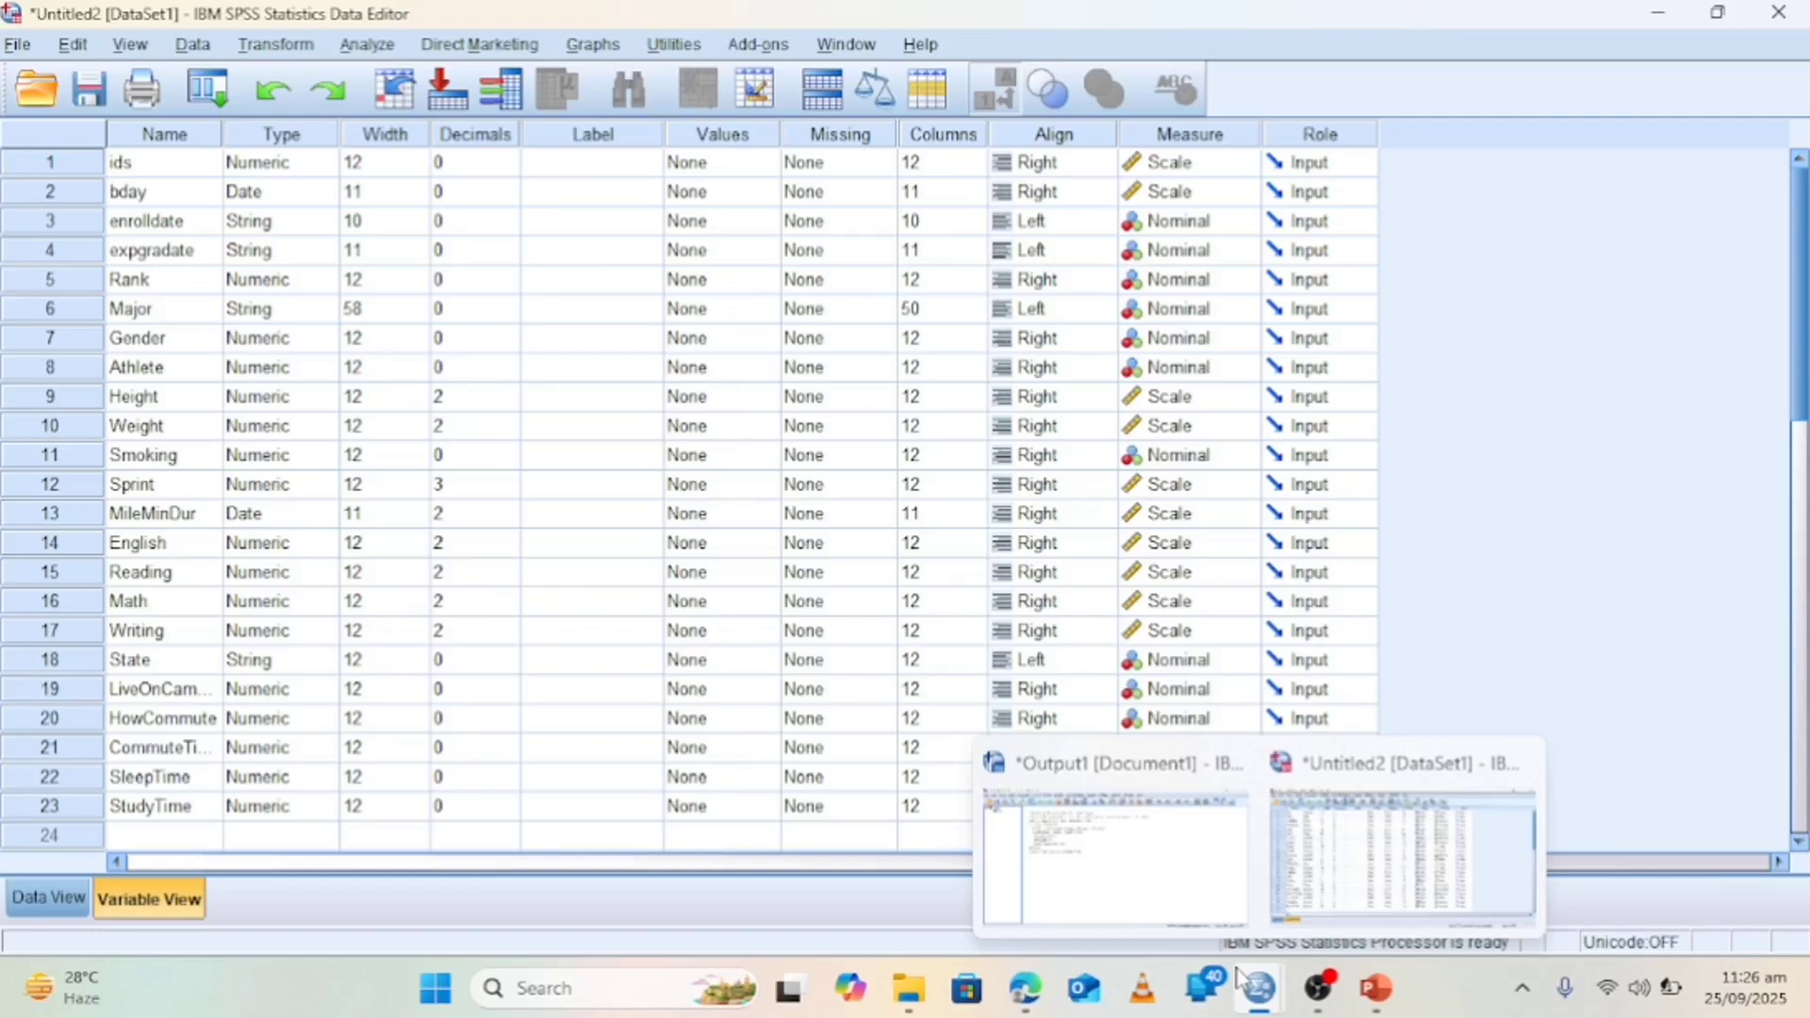
click(1386, 853)
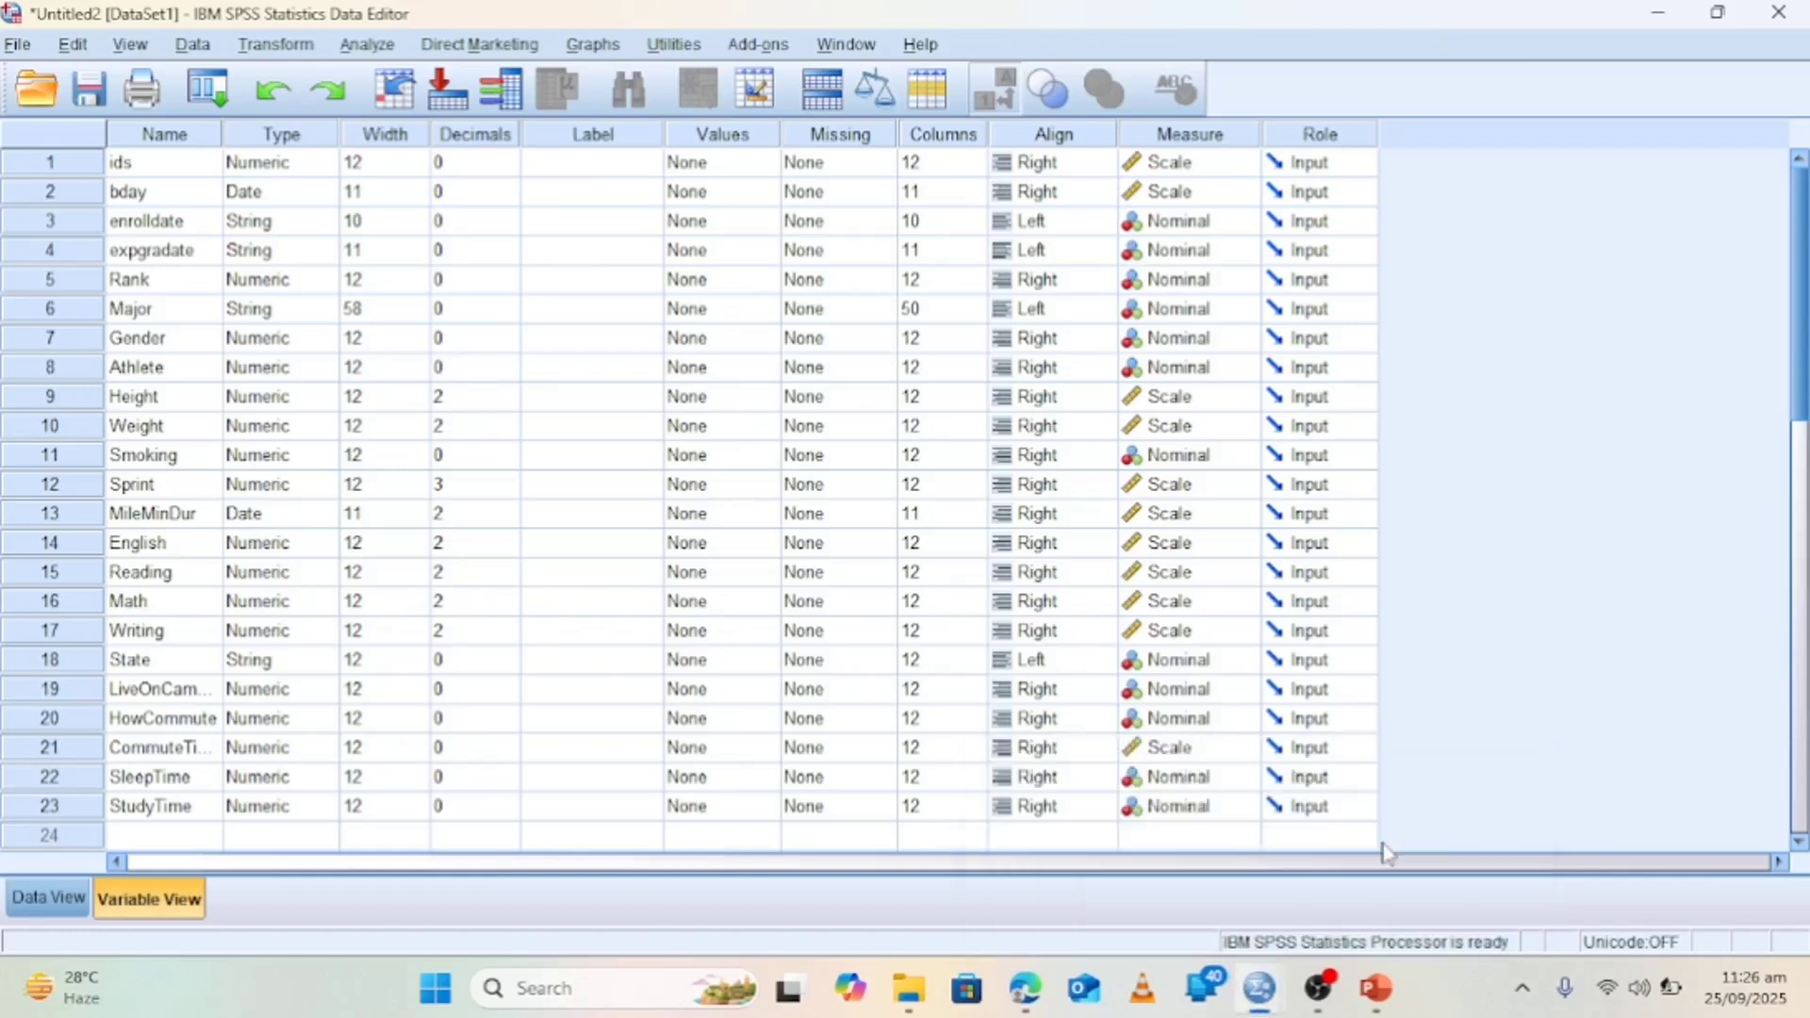
click(46, 901)
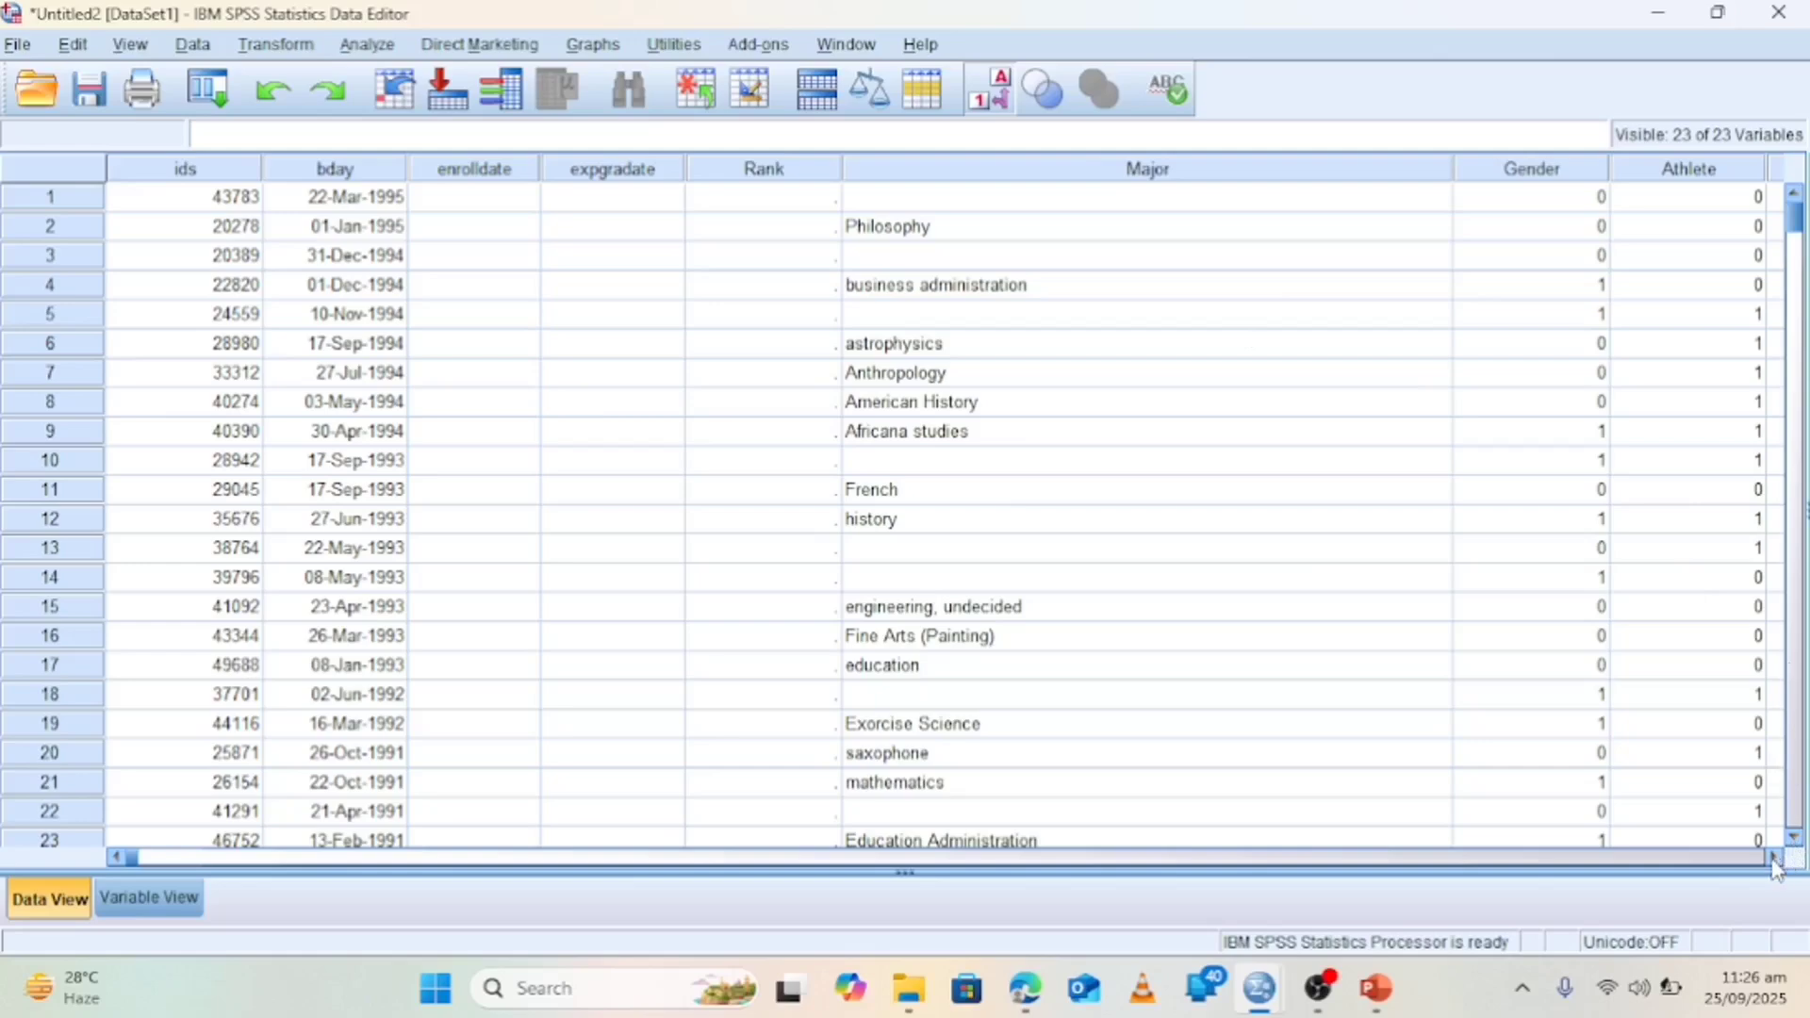
drag(1775, 859, 1774, 860)
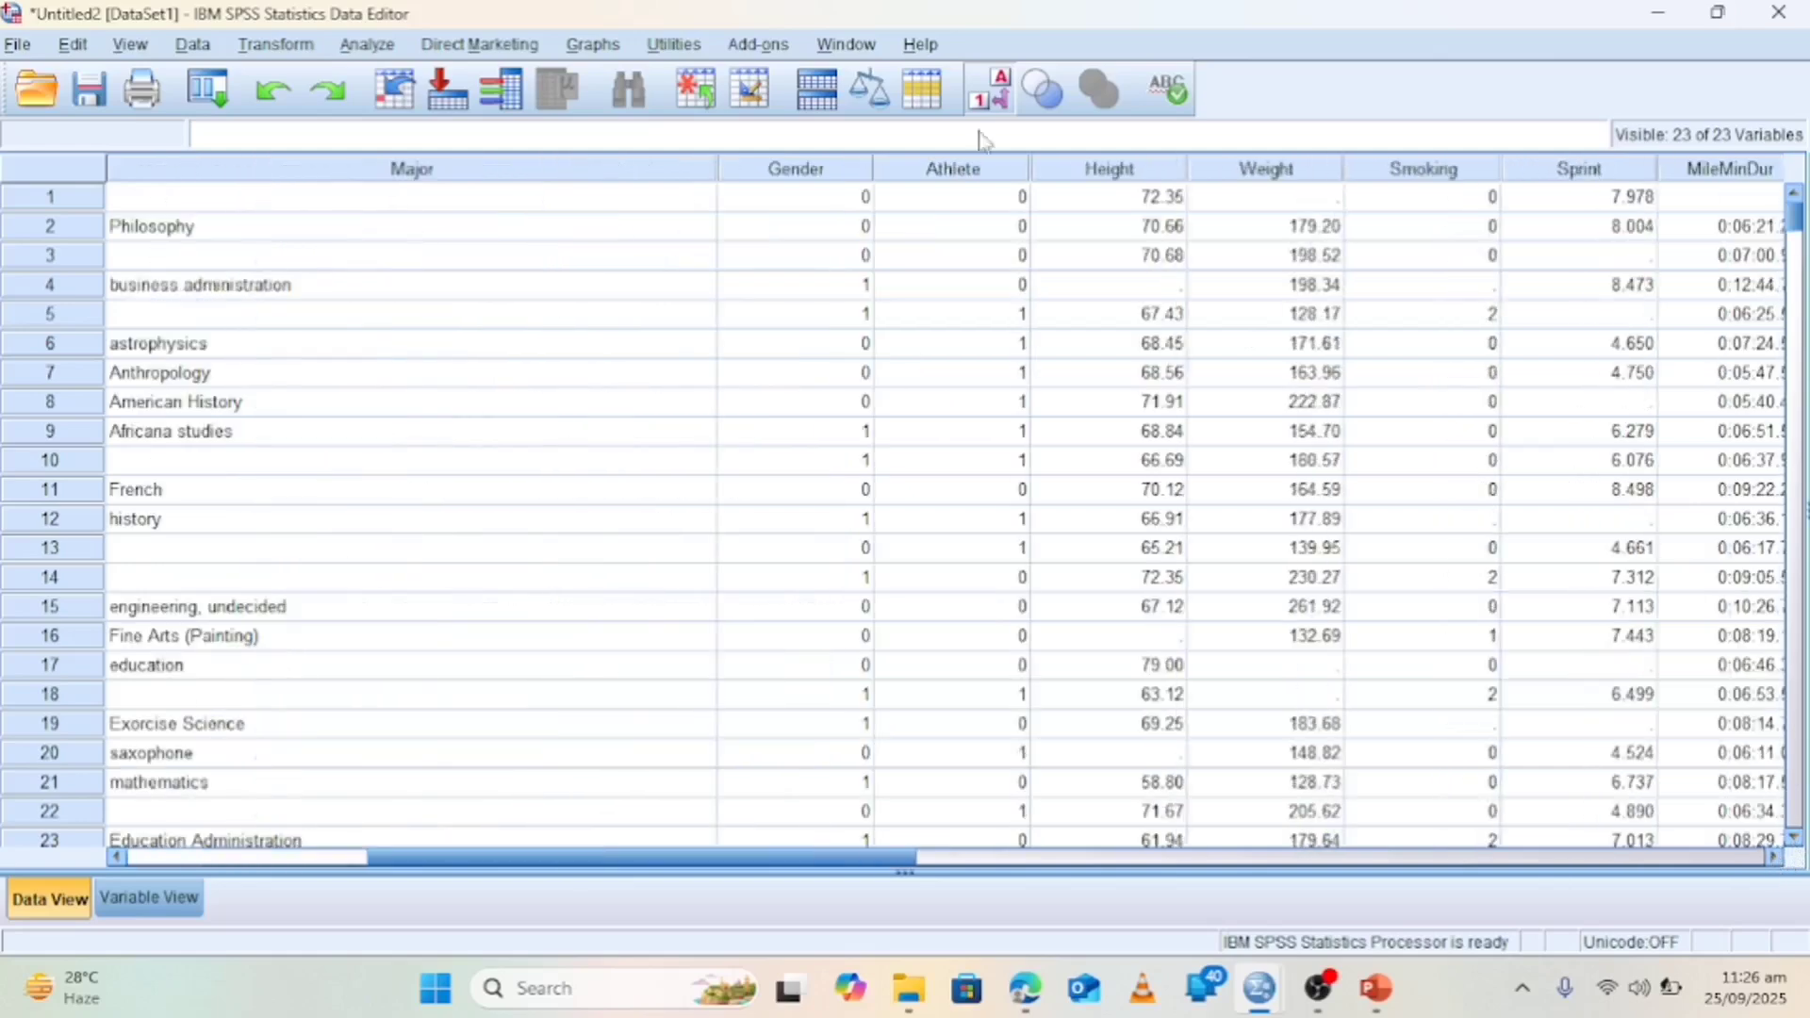
- Examine the Athlete grouping column and the MileMinDur mile-time column in the case data
click(971, 179)
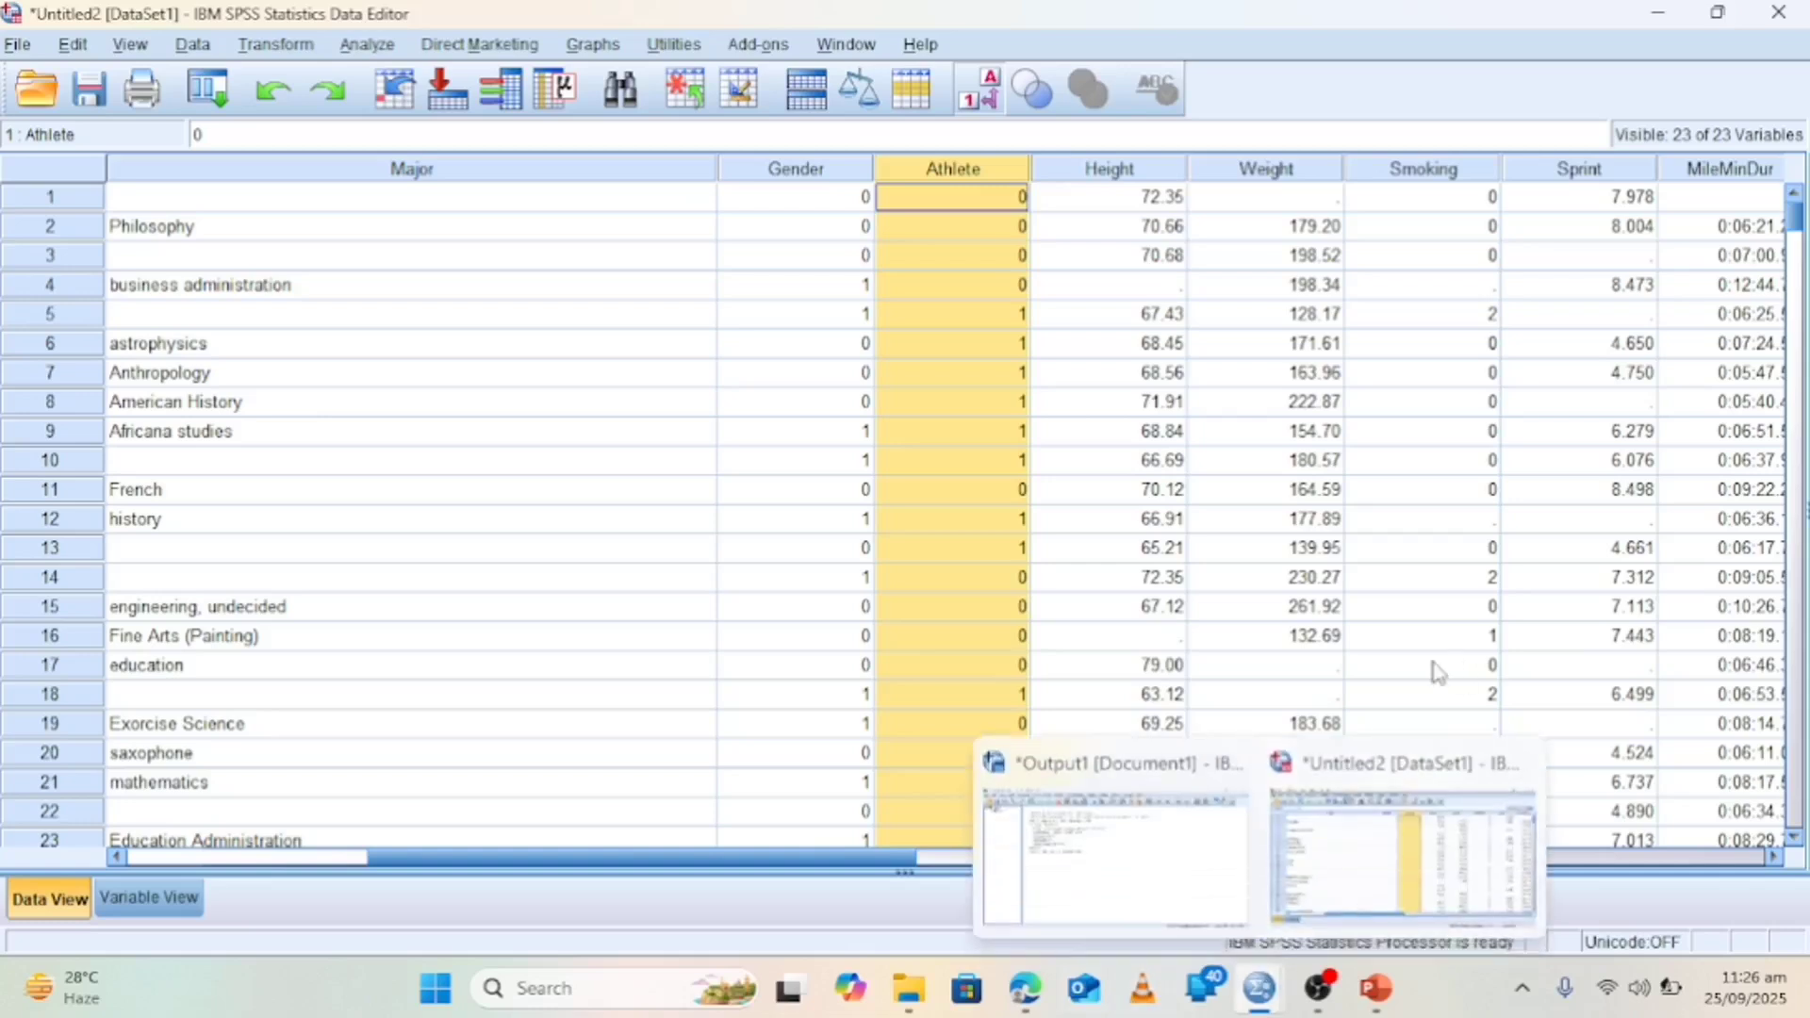
click(1727, 172)
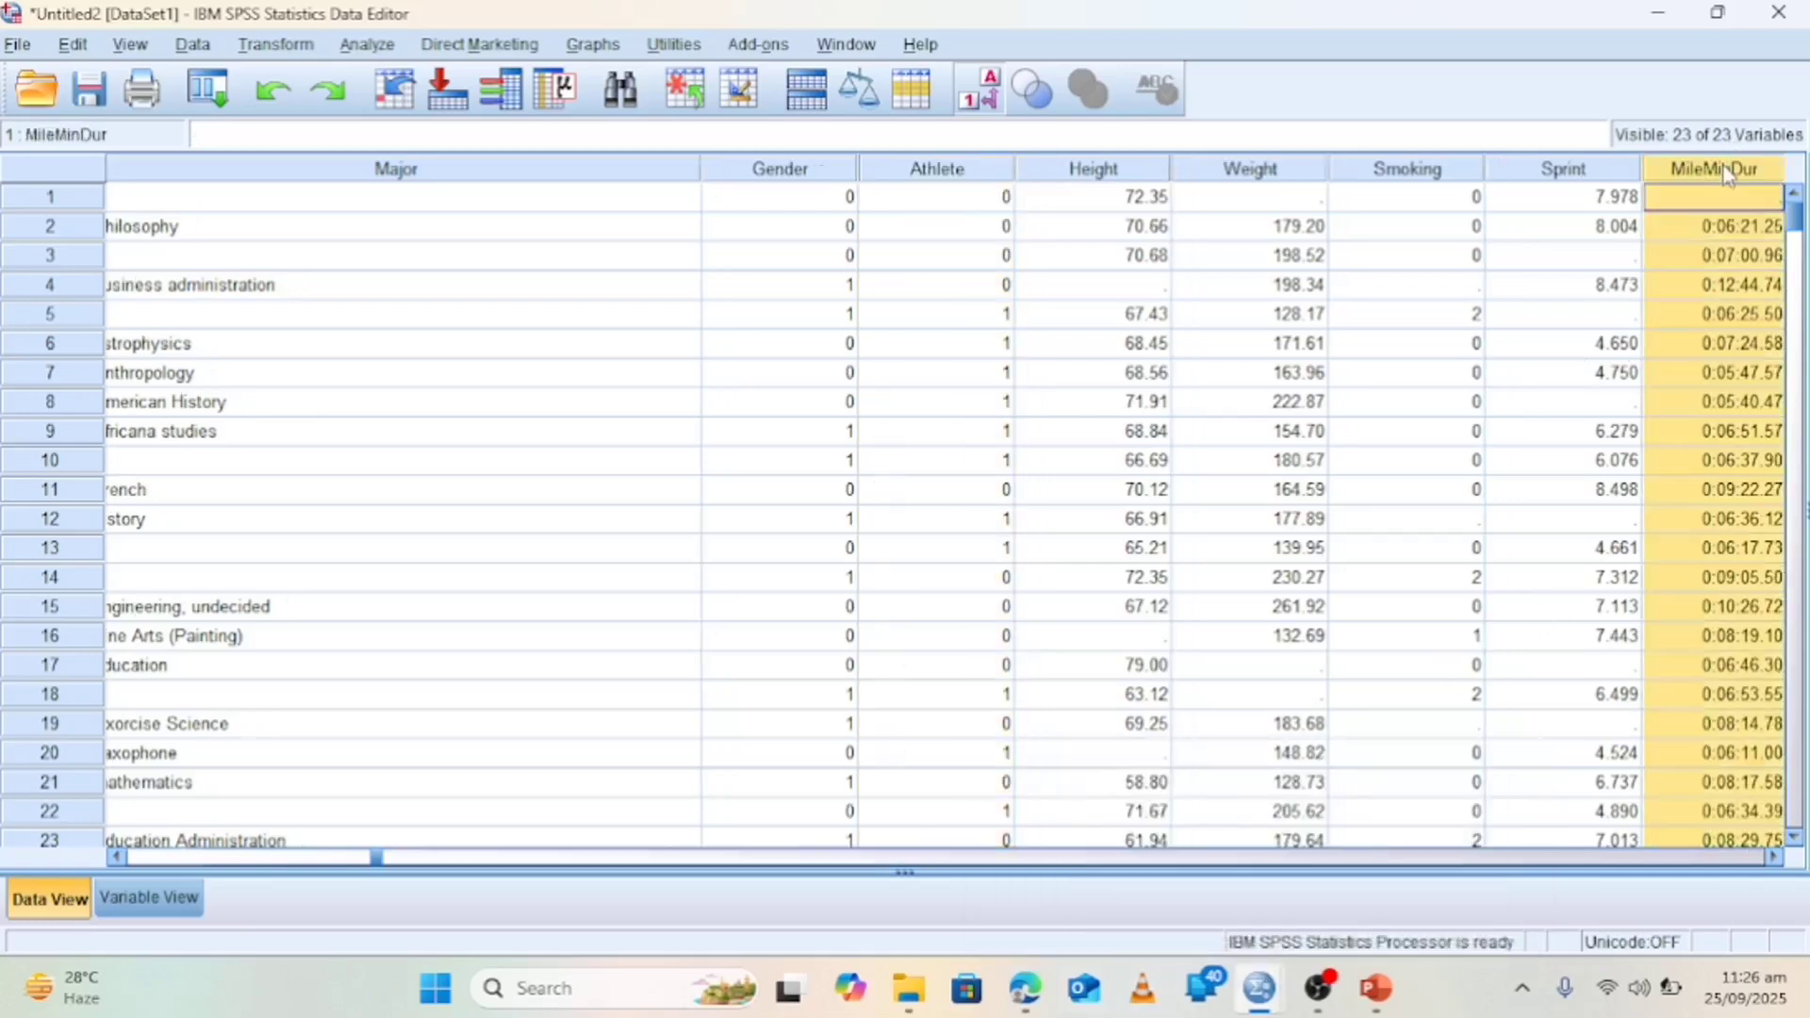
click(939, 178)
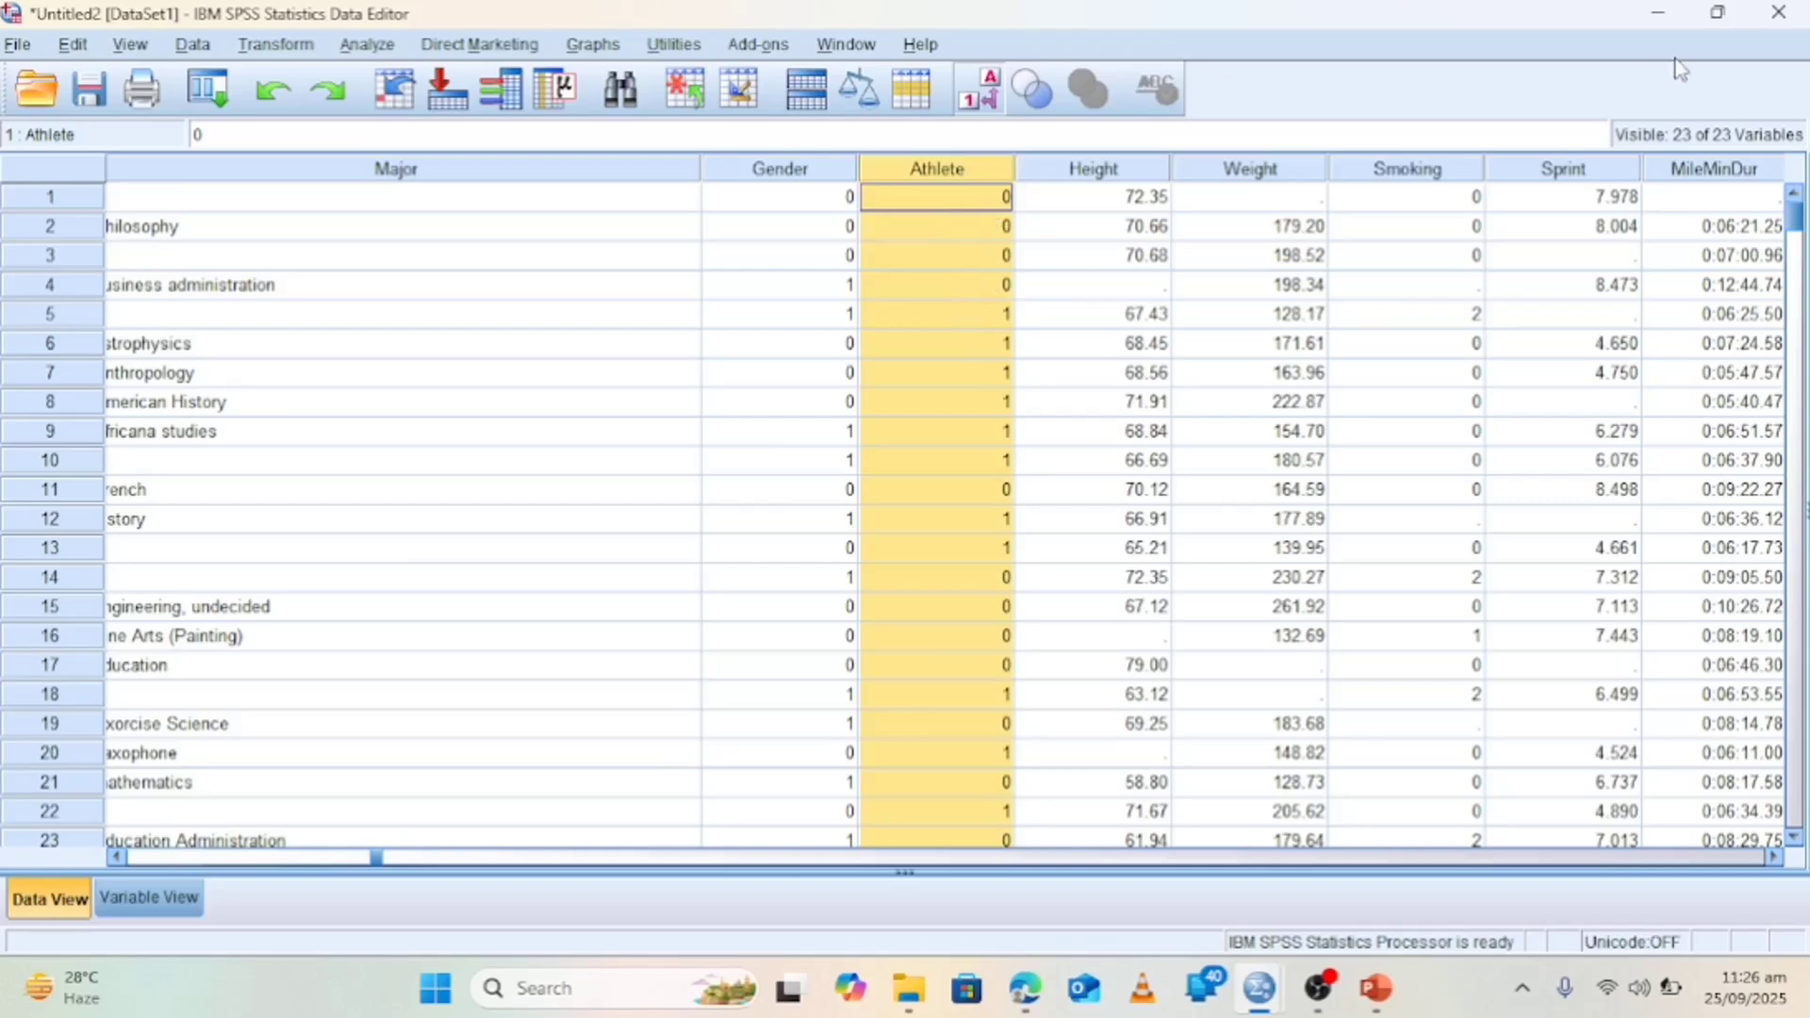
click(1742, 171)
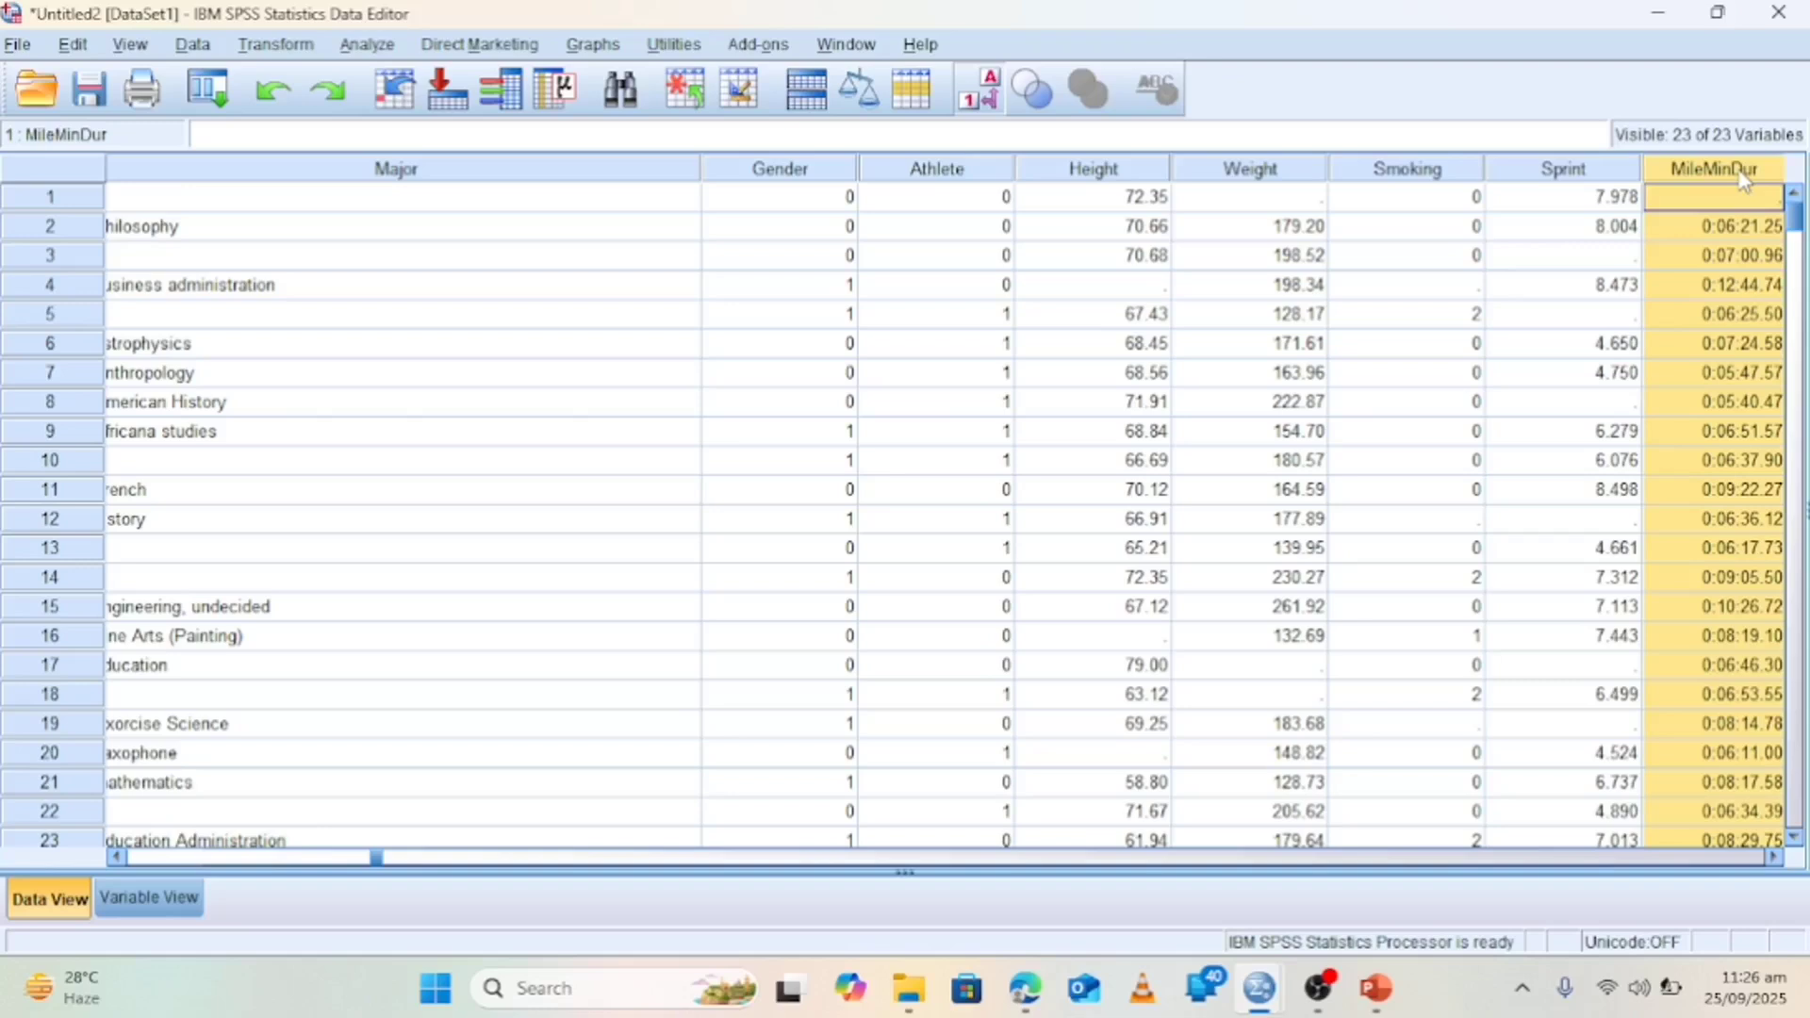
click(940, 174)
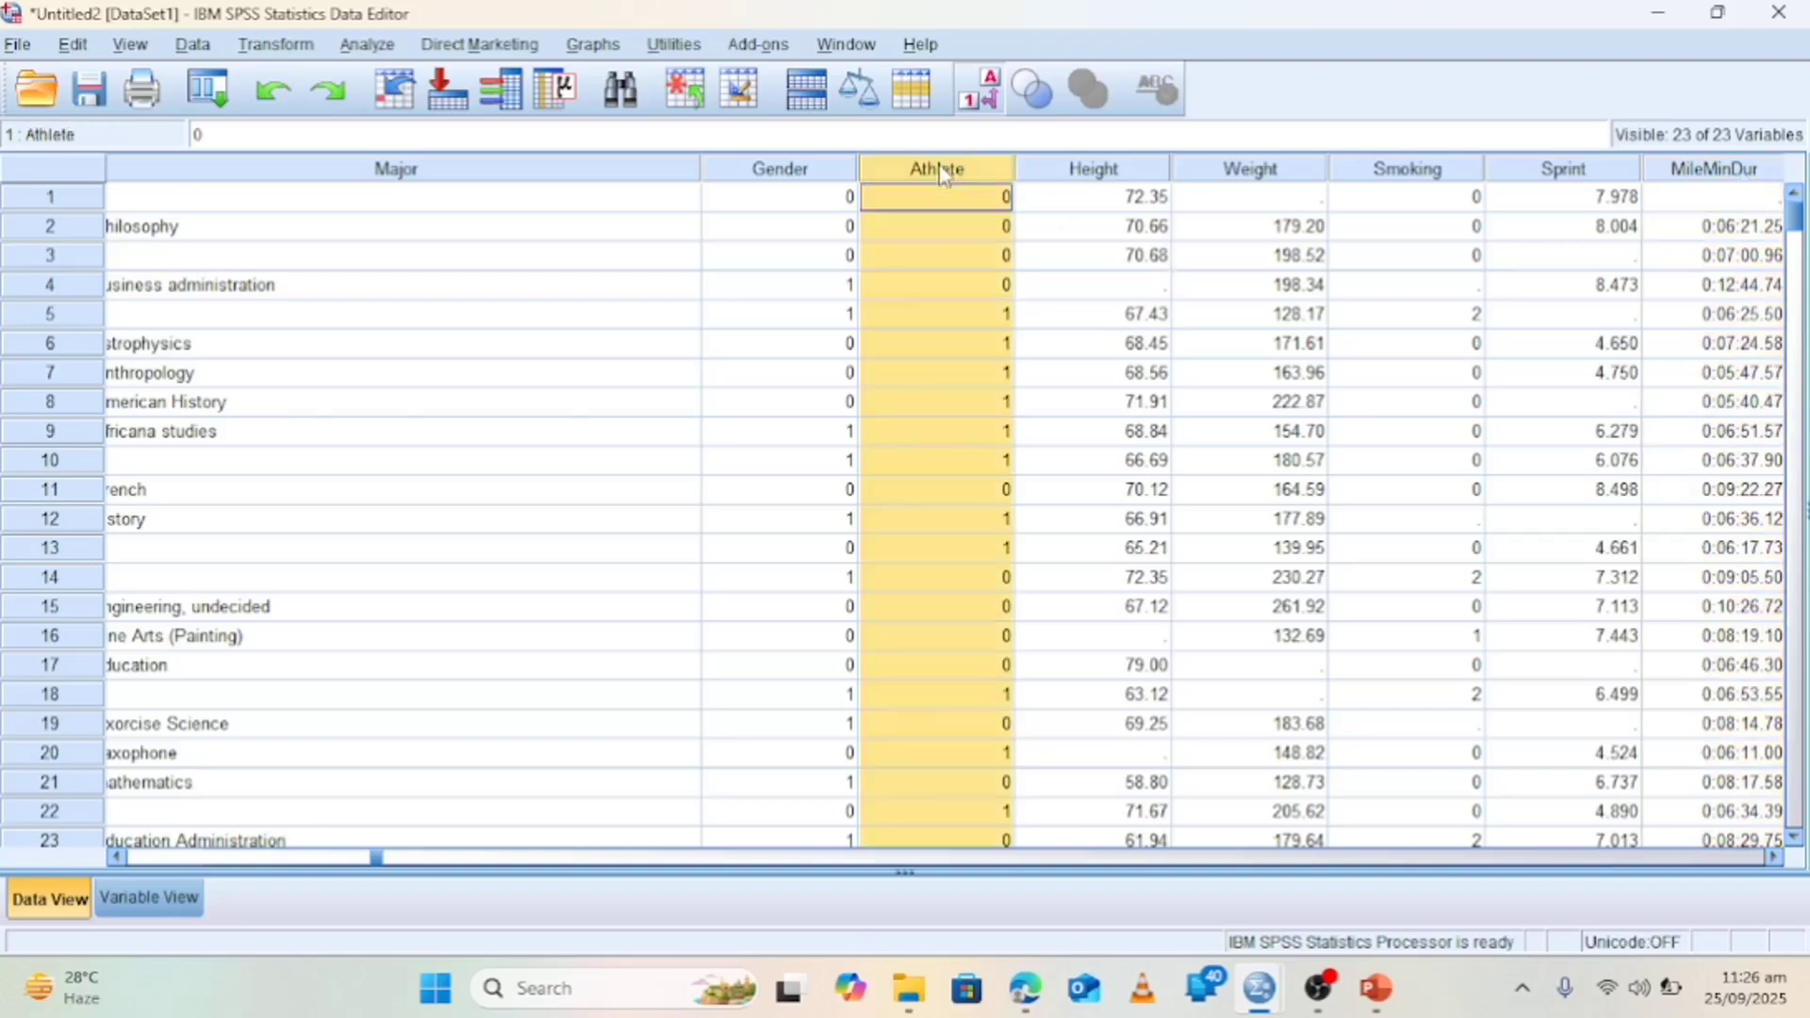
click(1711, 175)
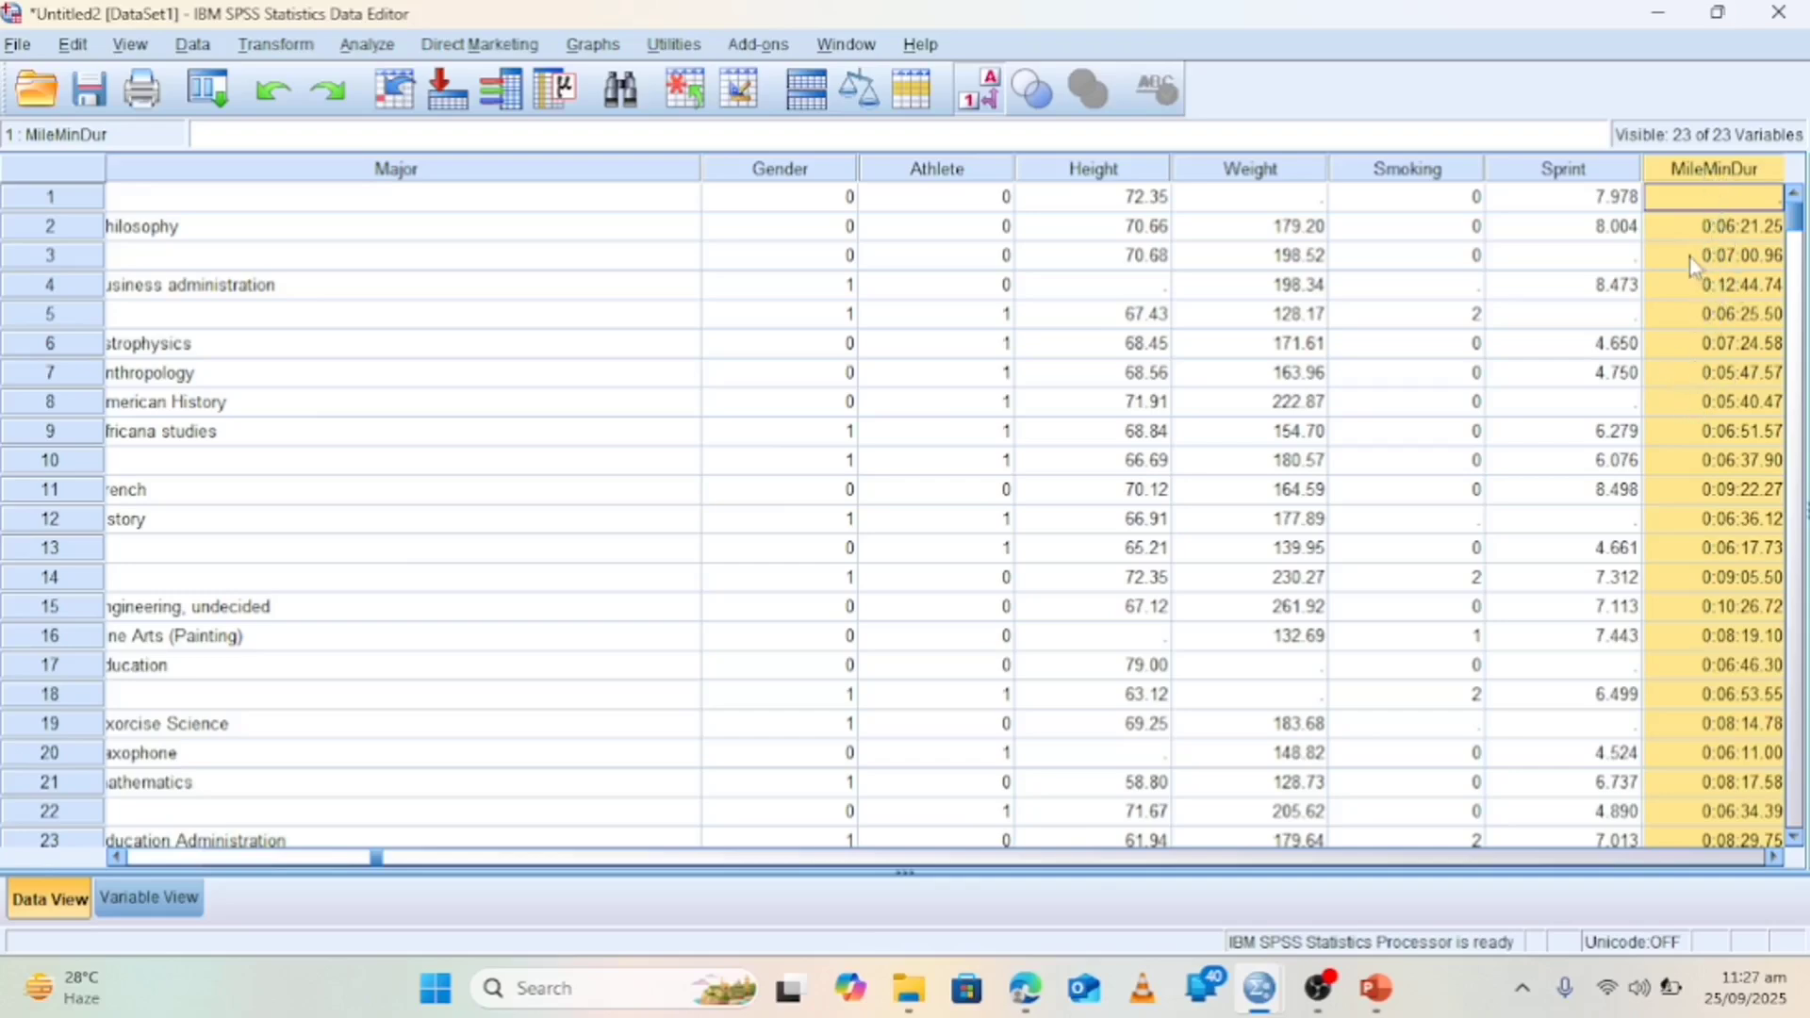
click(986, 172)
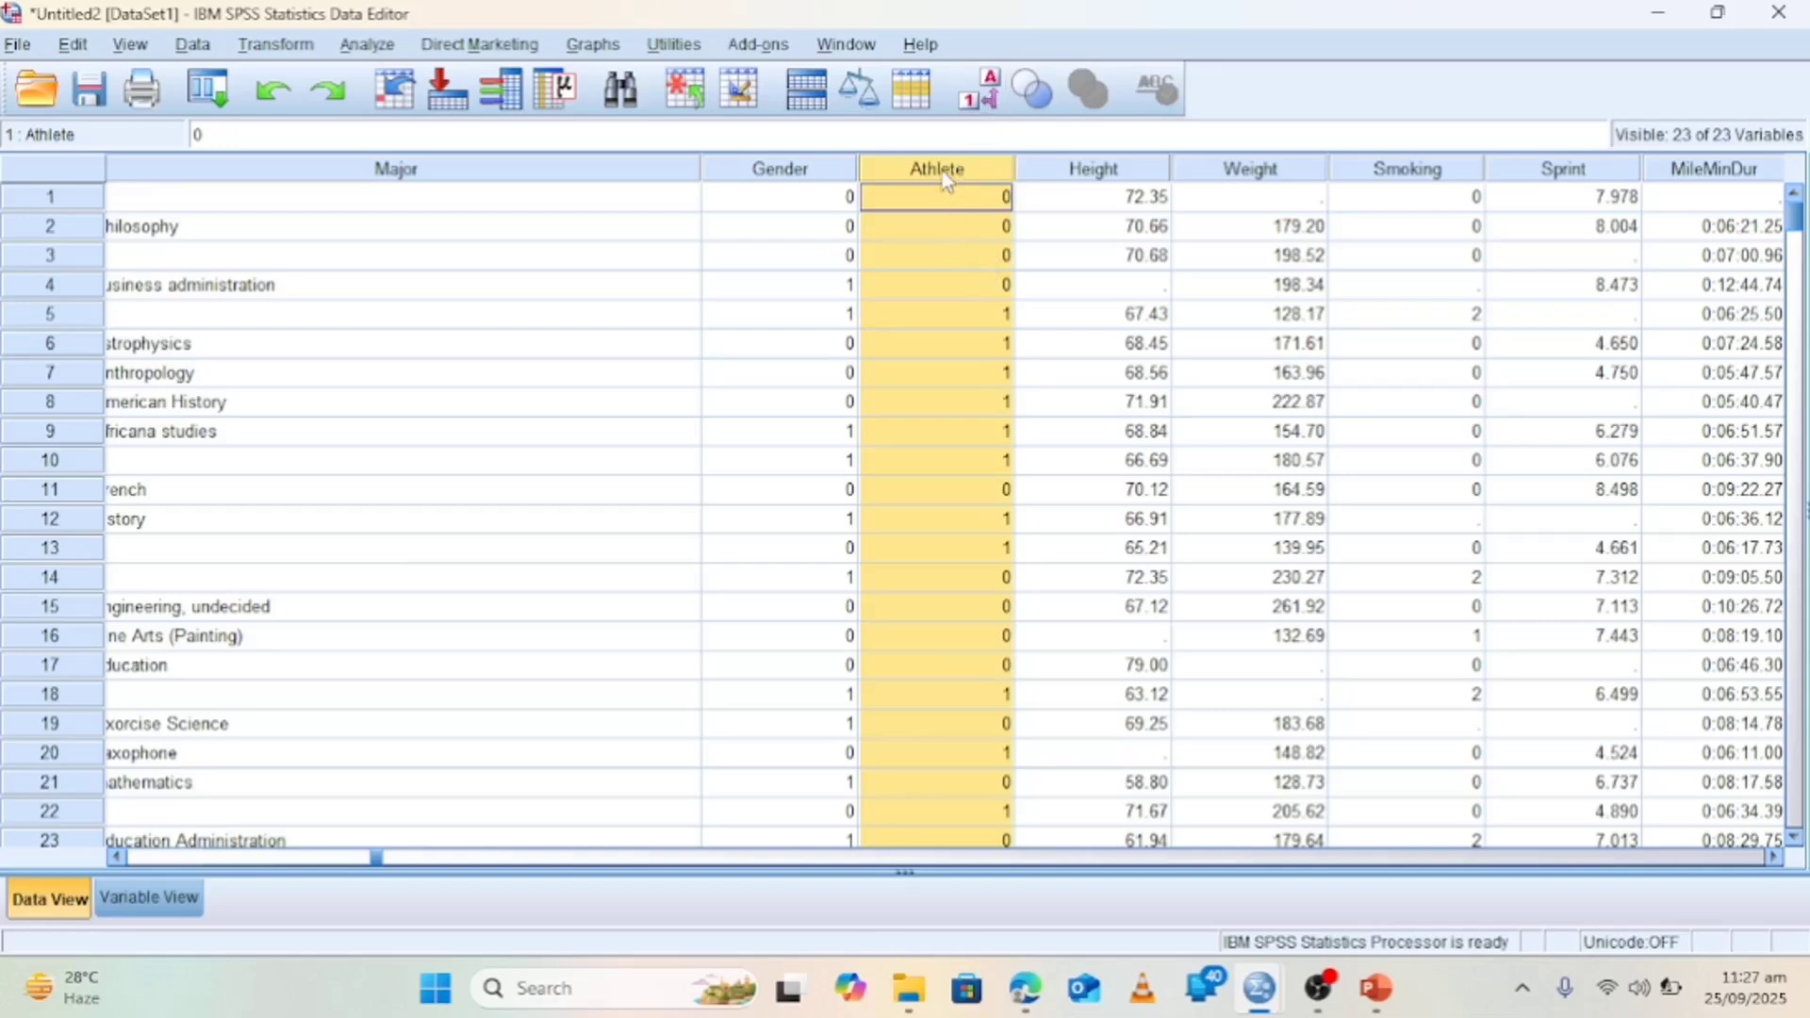
click(954, 208)
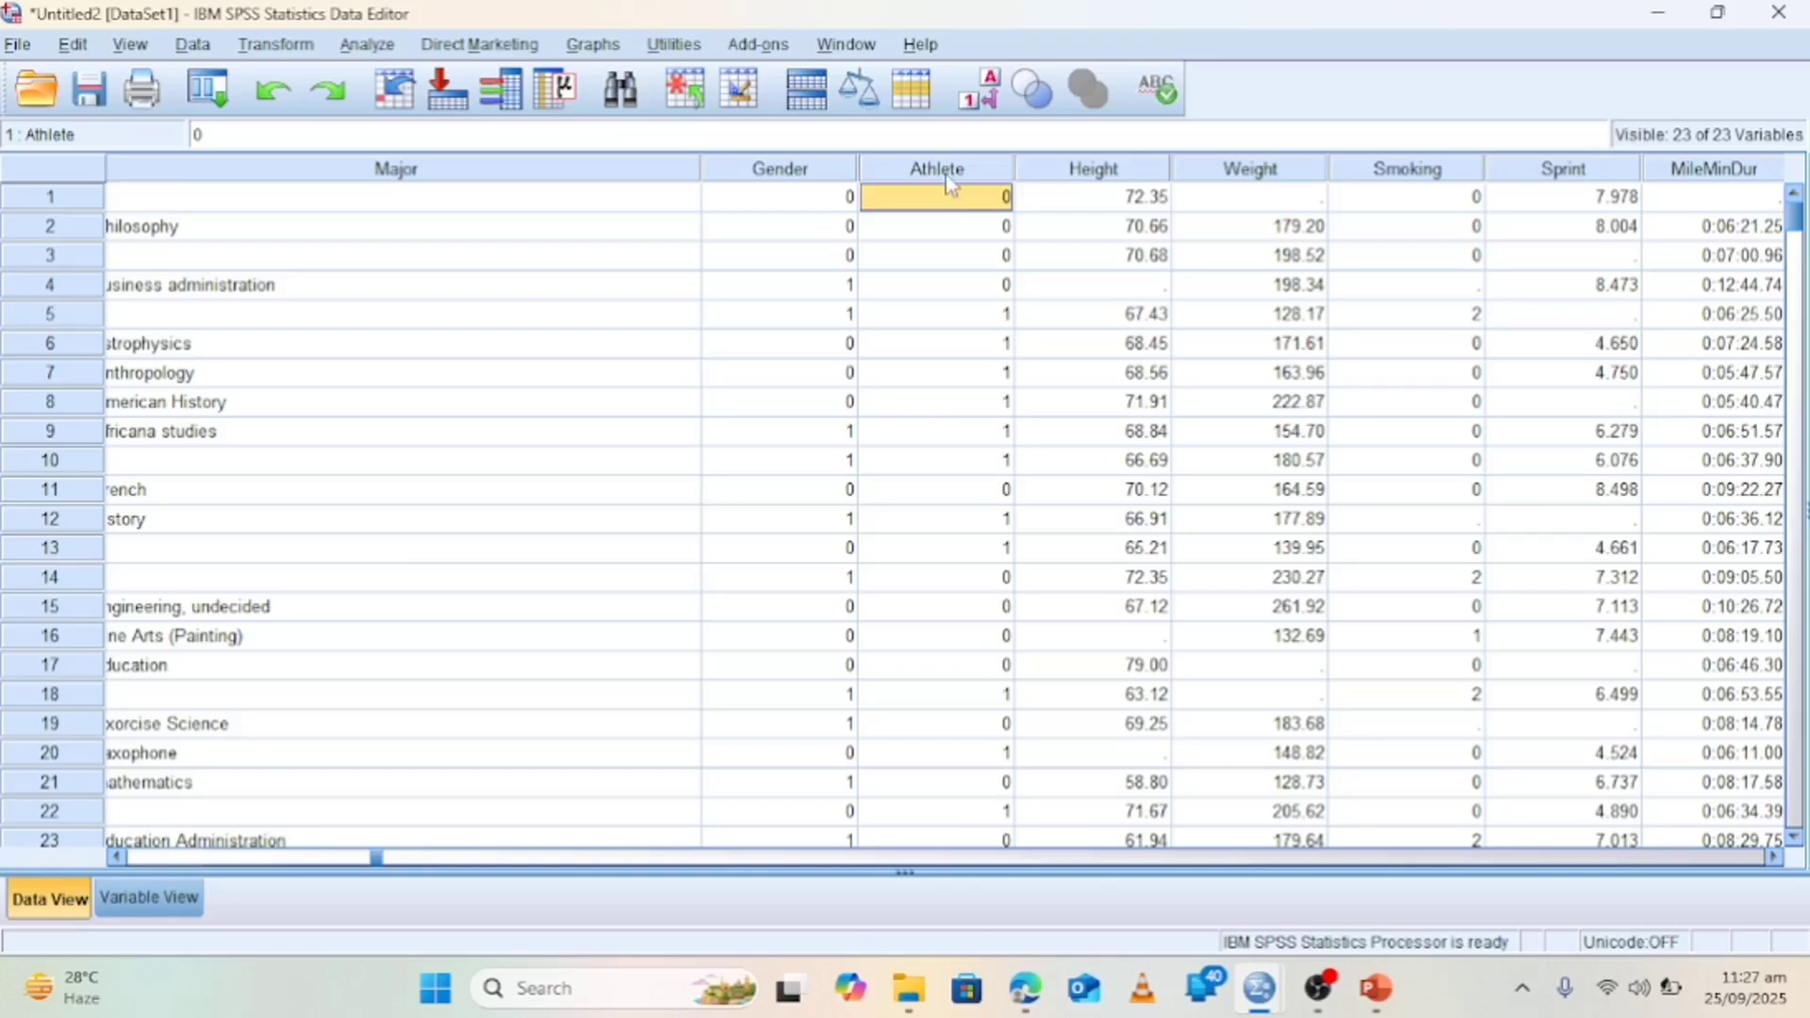
click(946, 174)
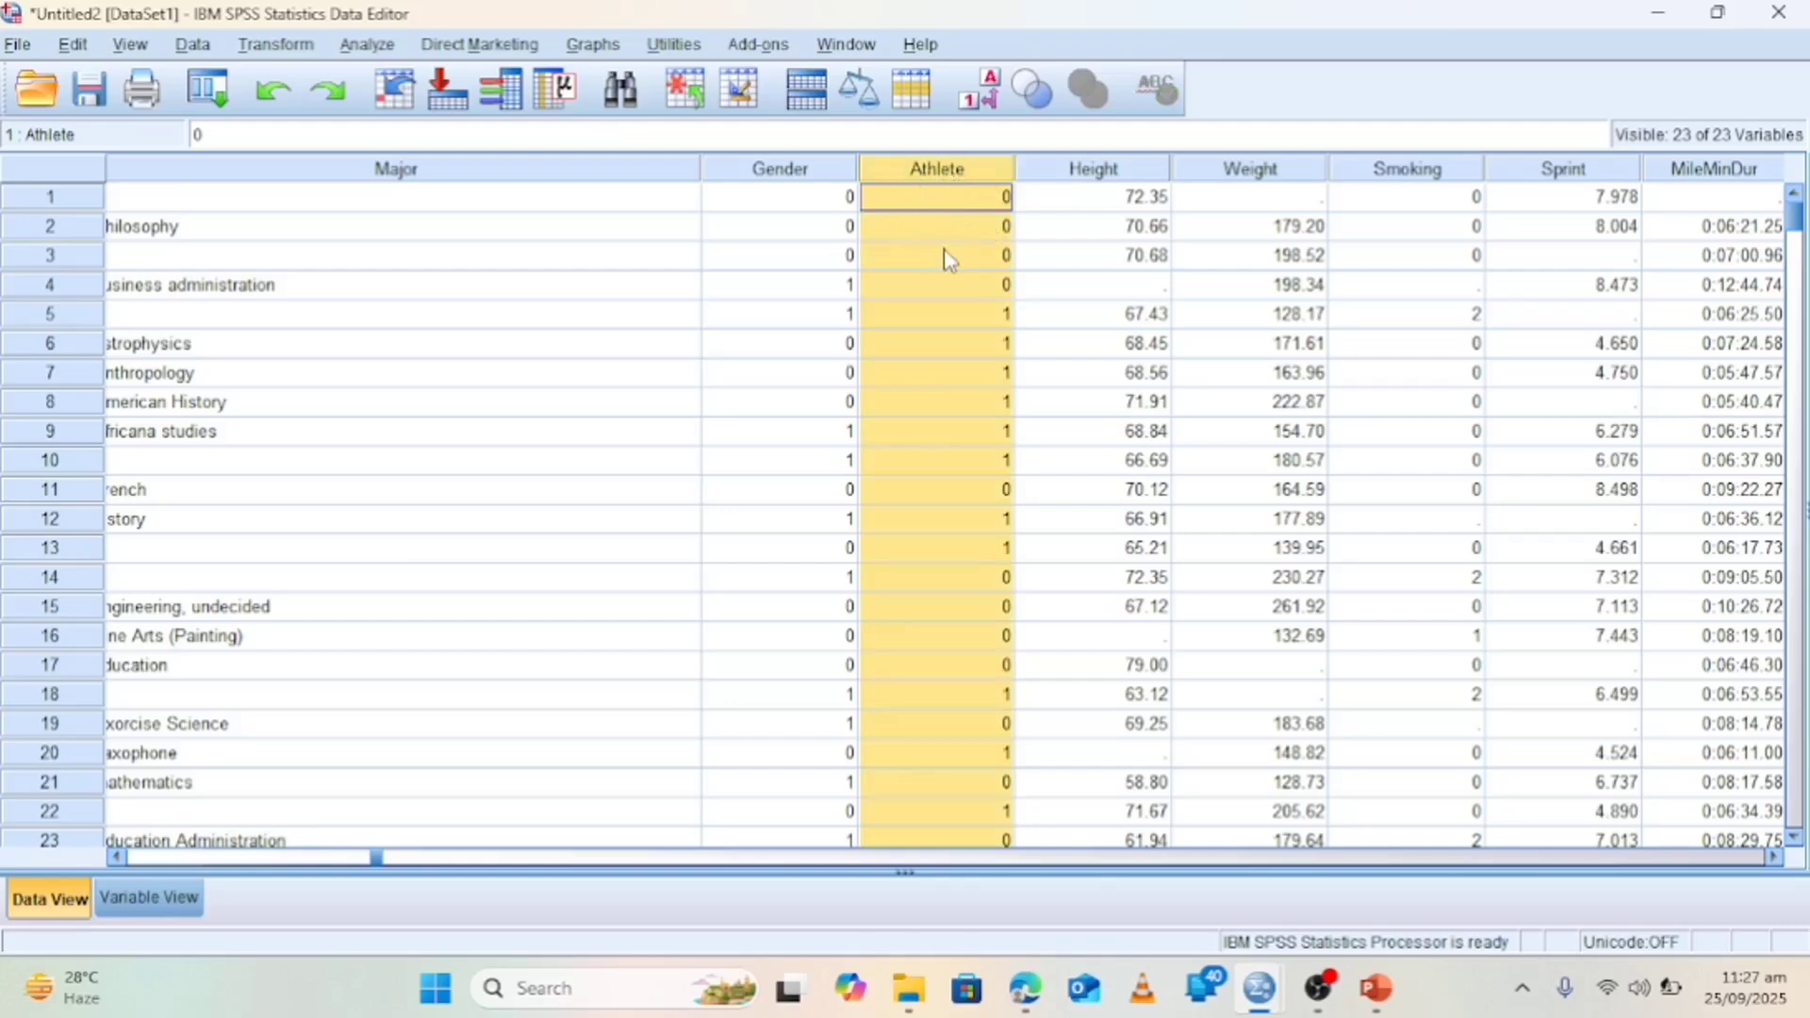
click(943, 202)
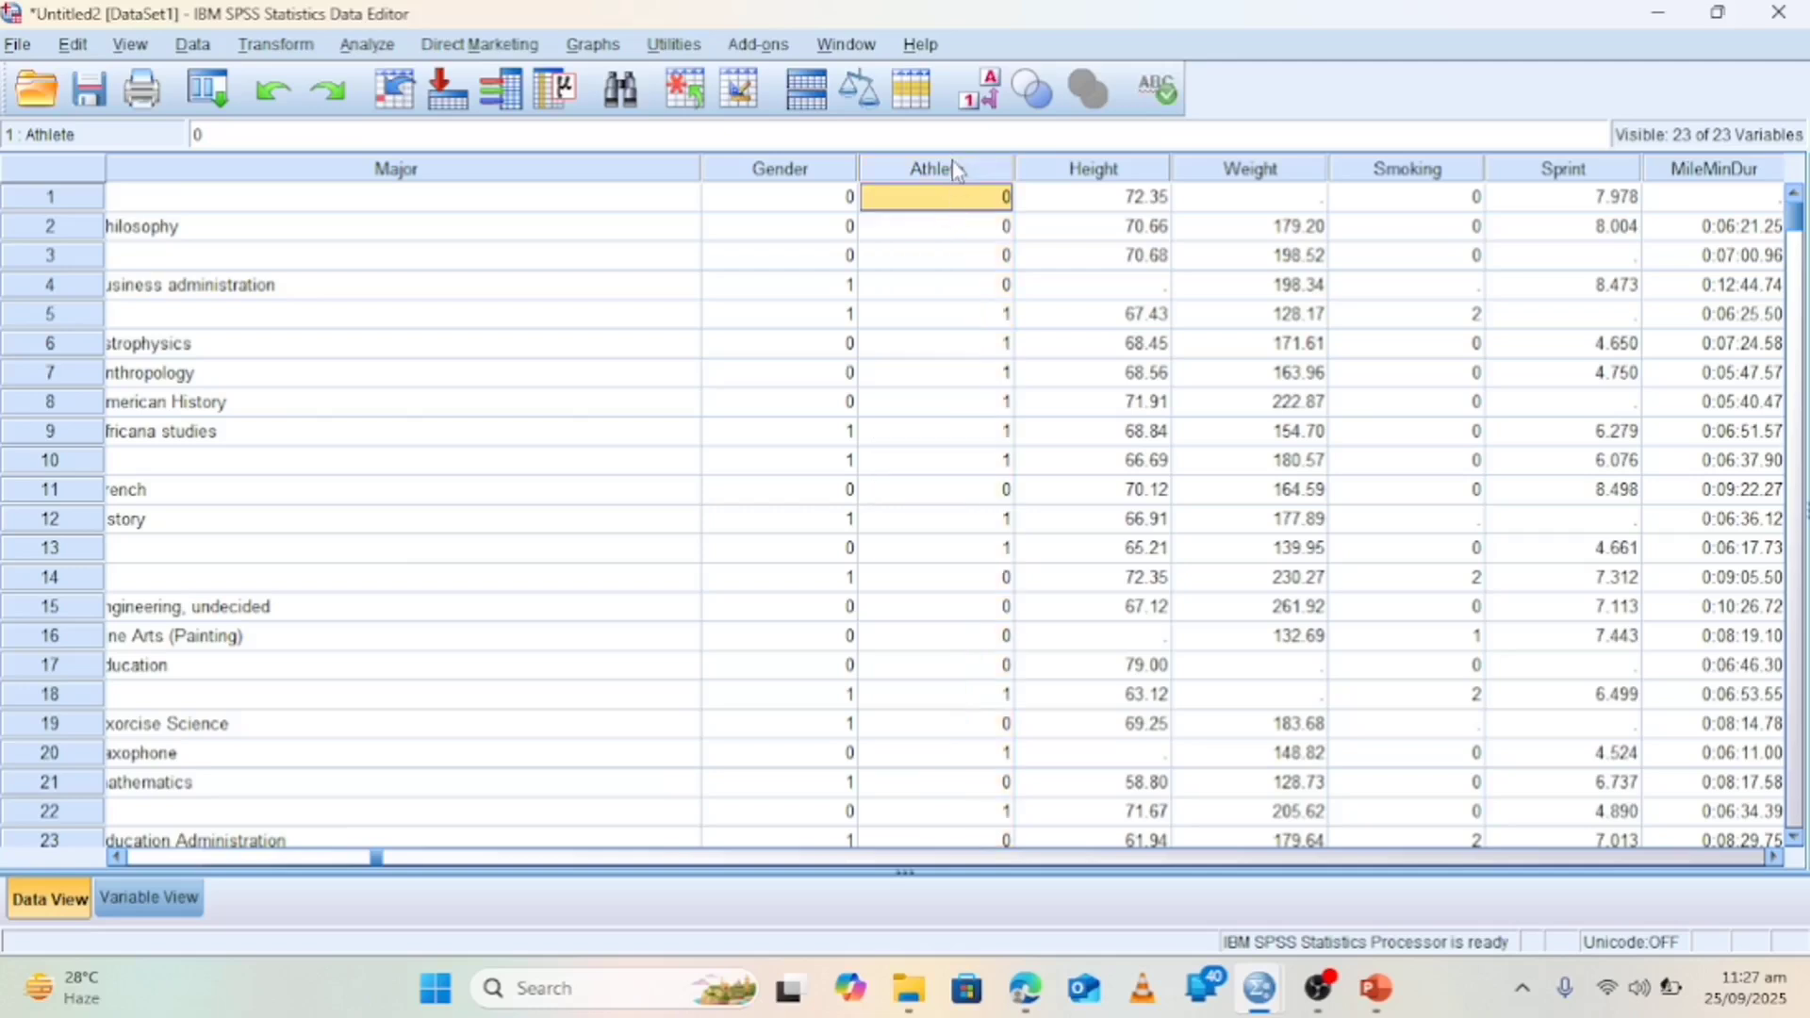
click(954, 167)
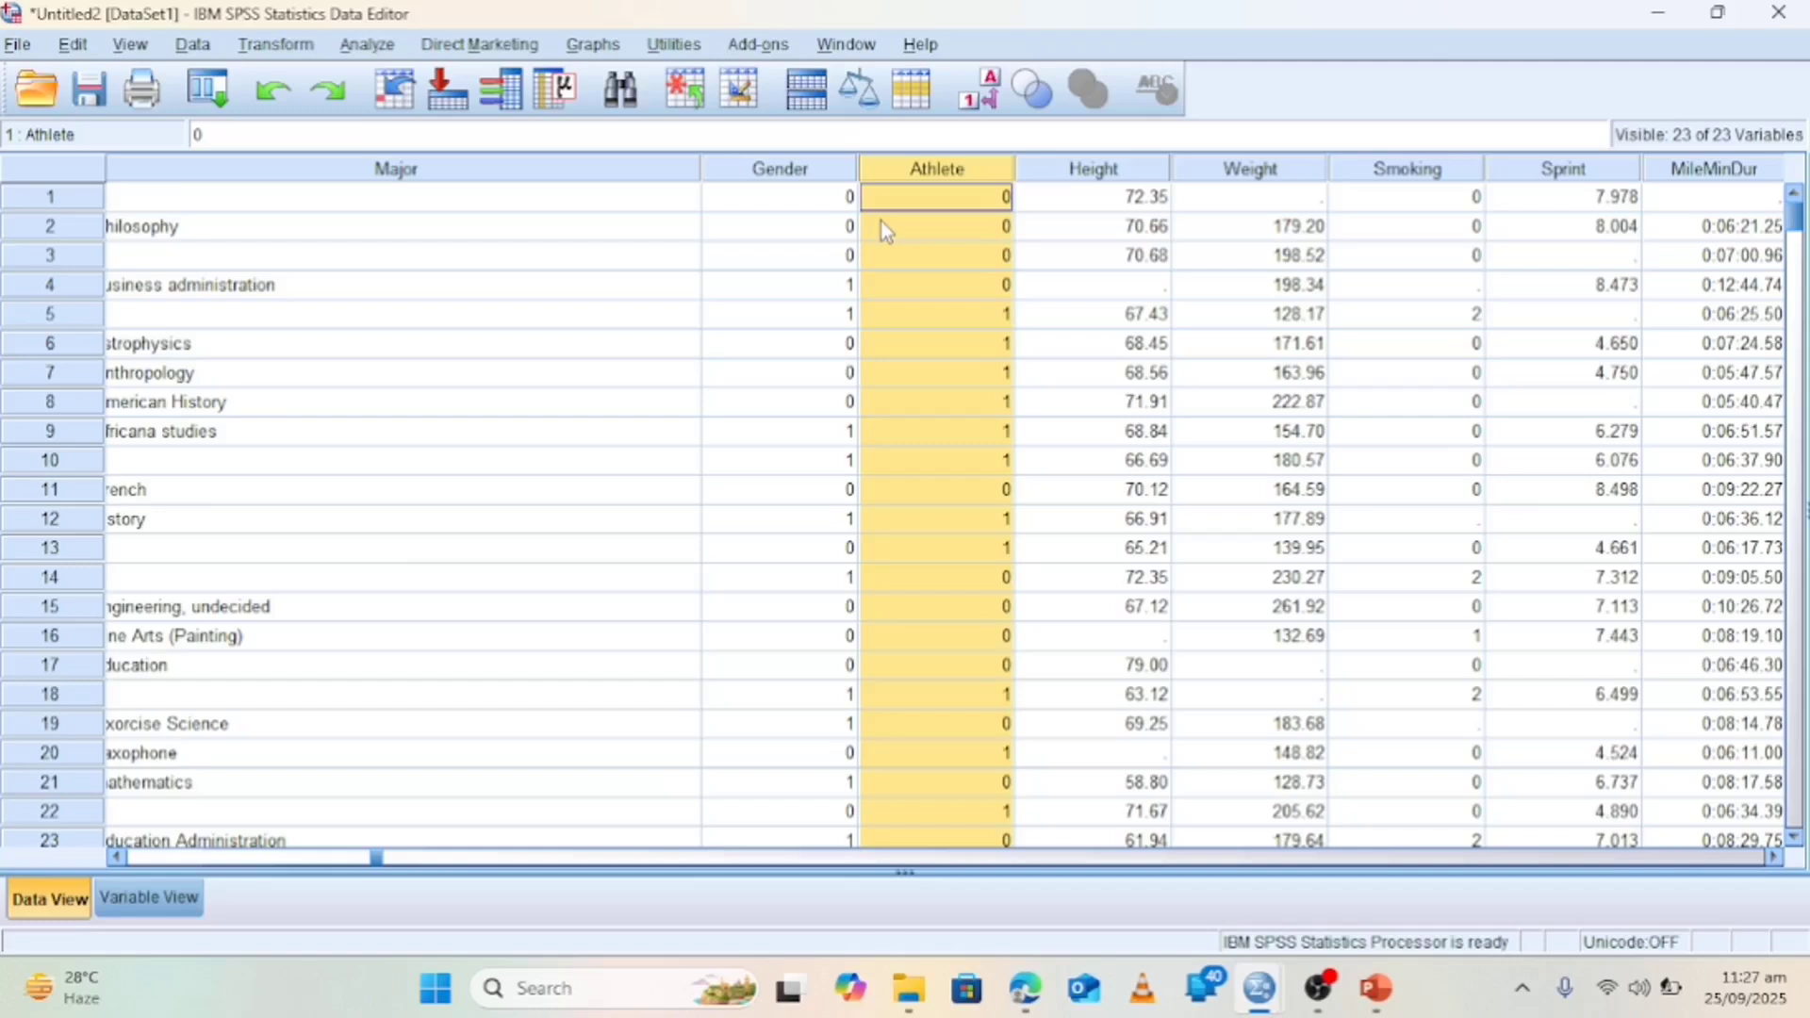
click(381, 49)
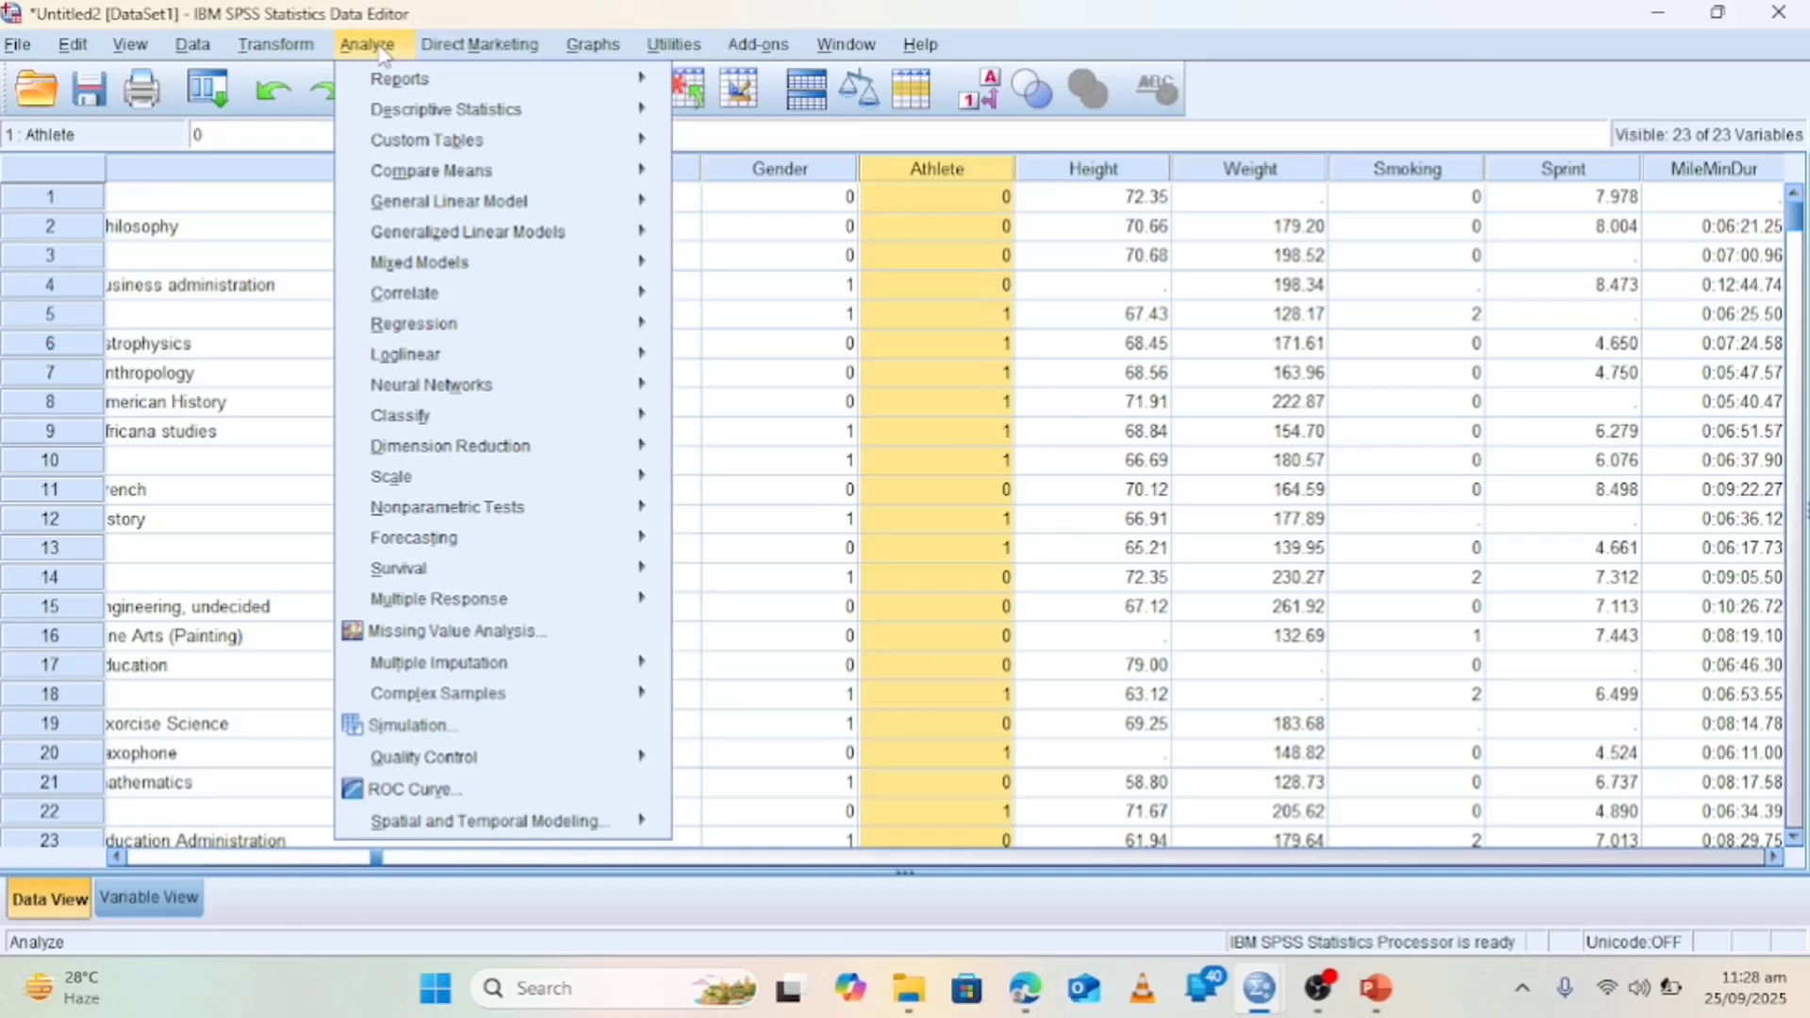
mouse_move(480, 121)
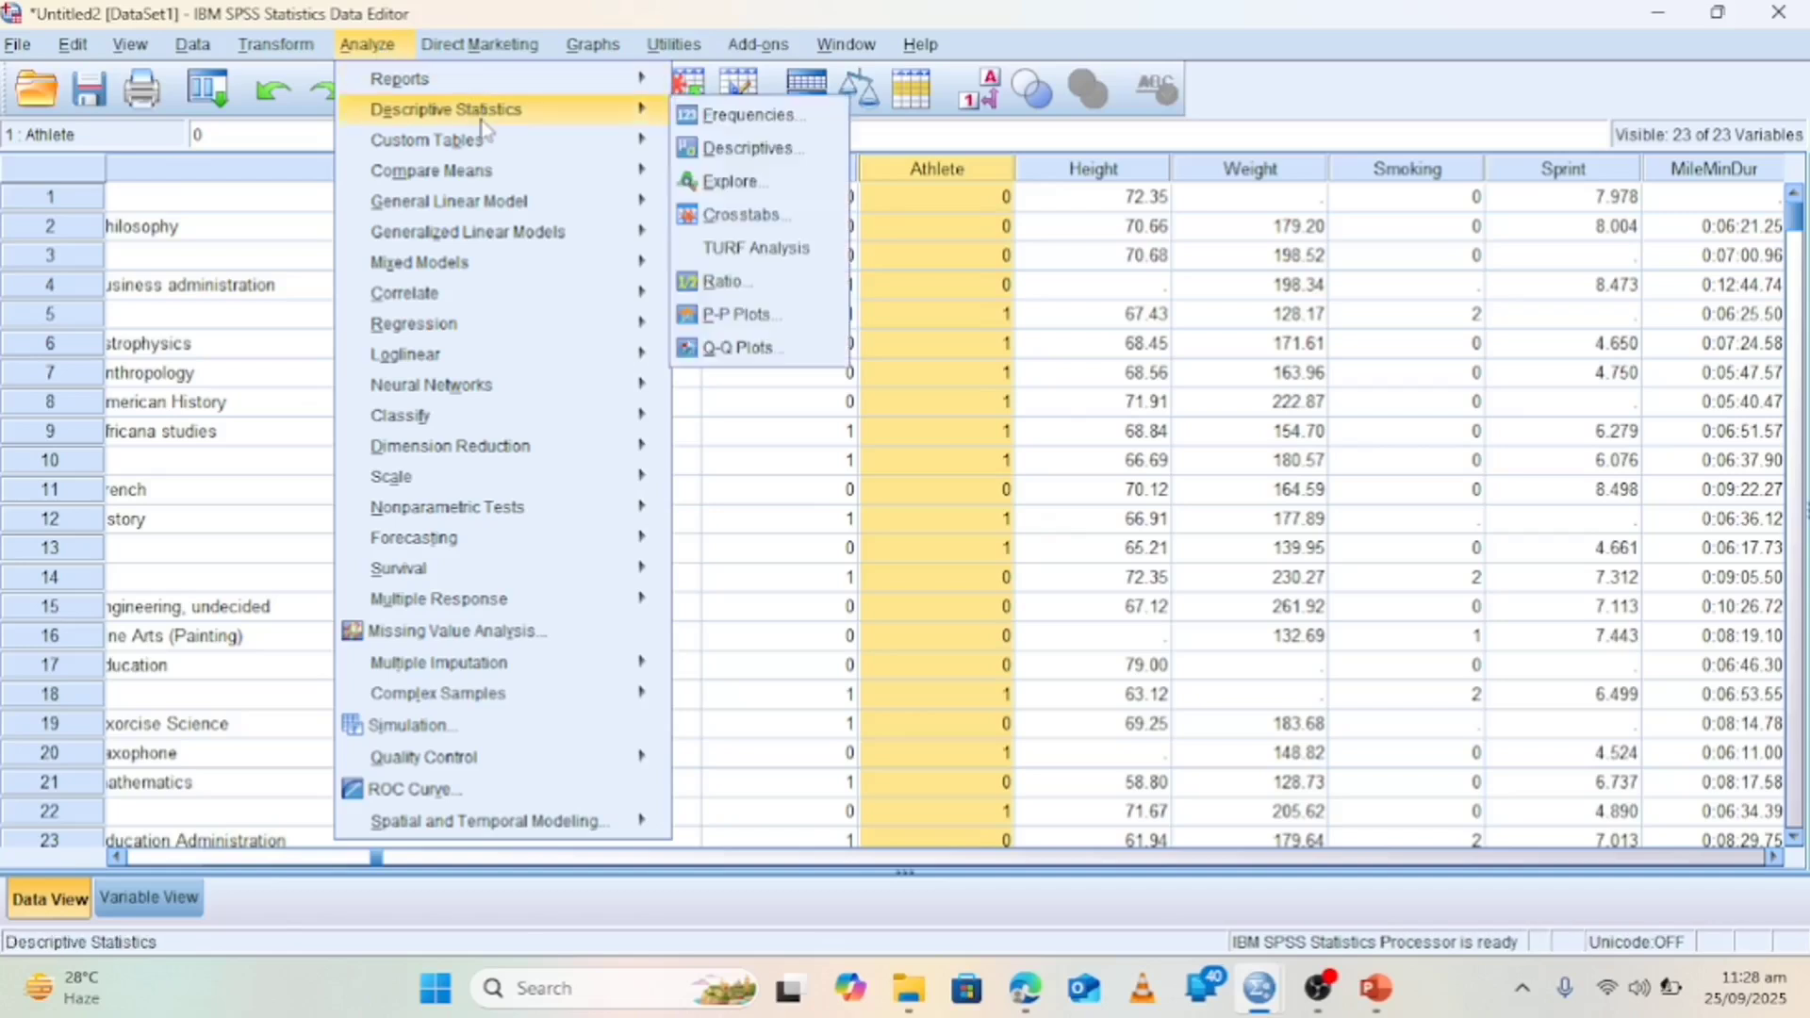
mouse_move(603, 139)
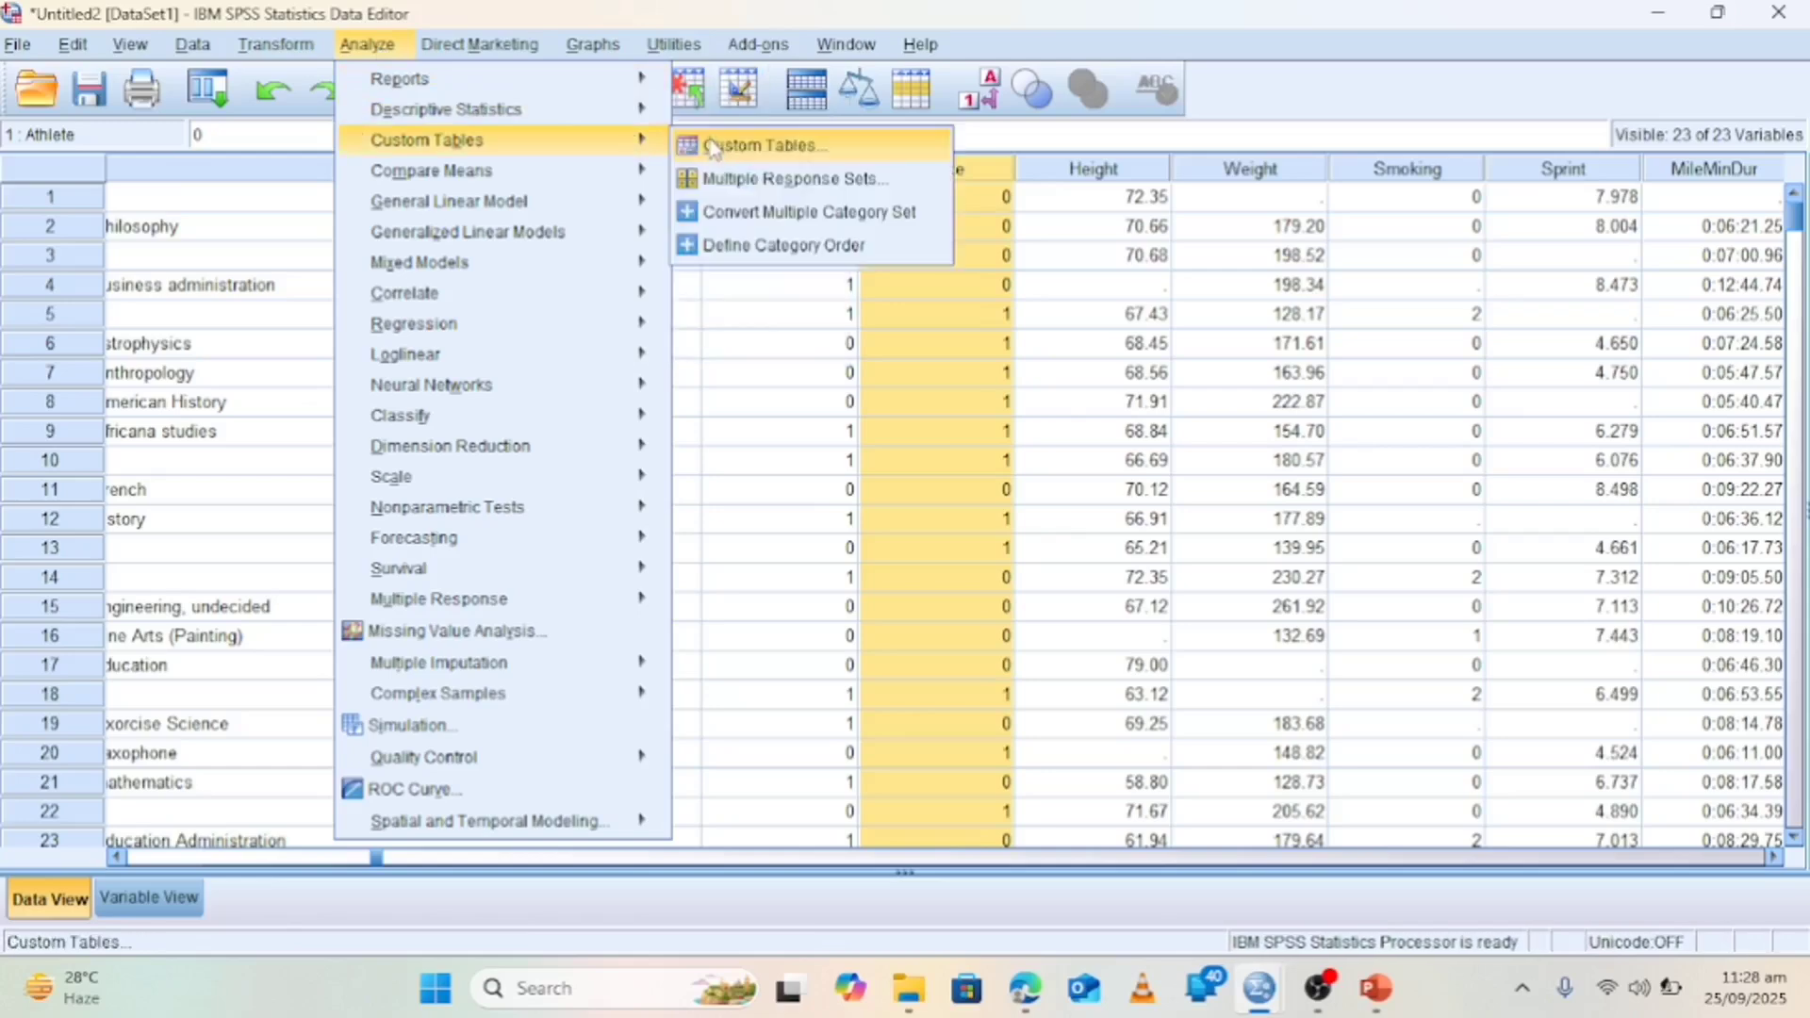
click(717, 141)
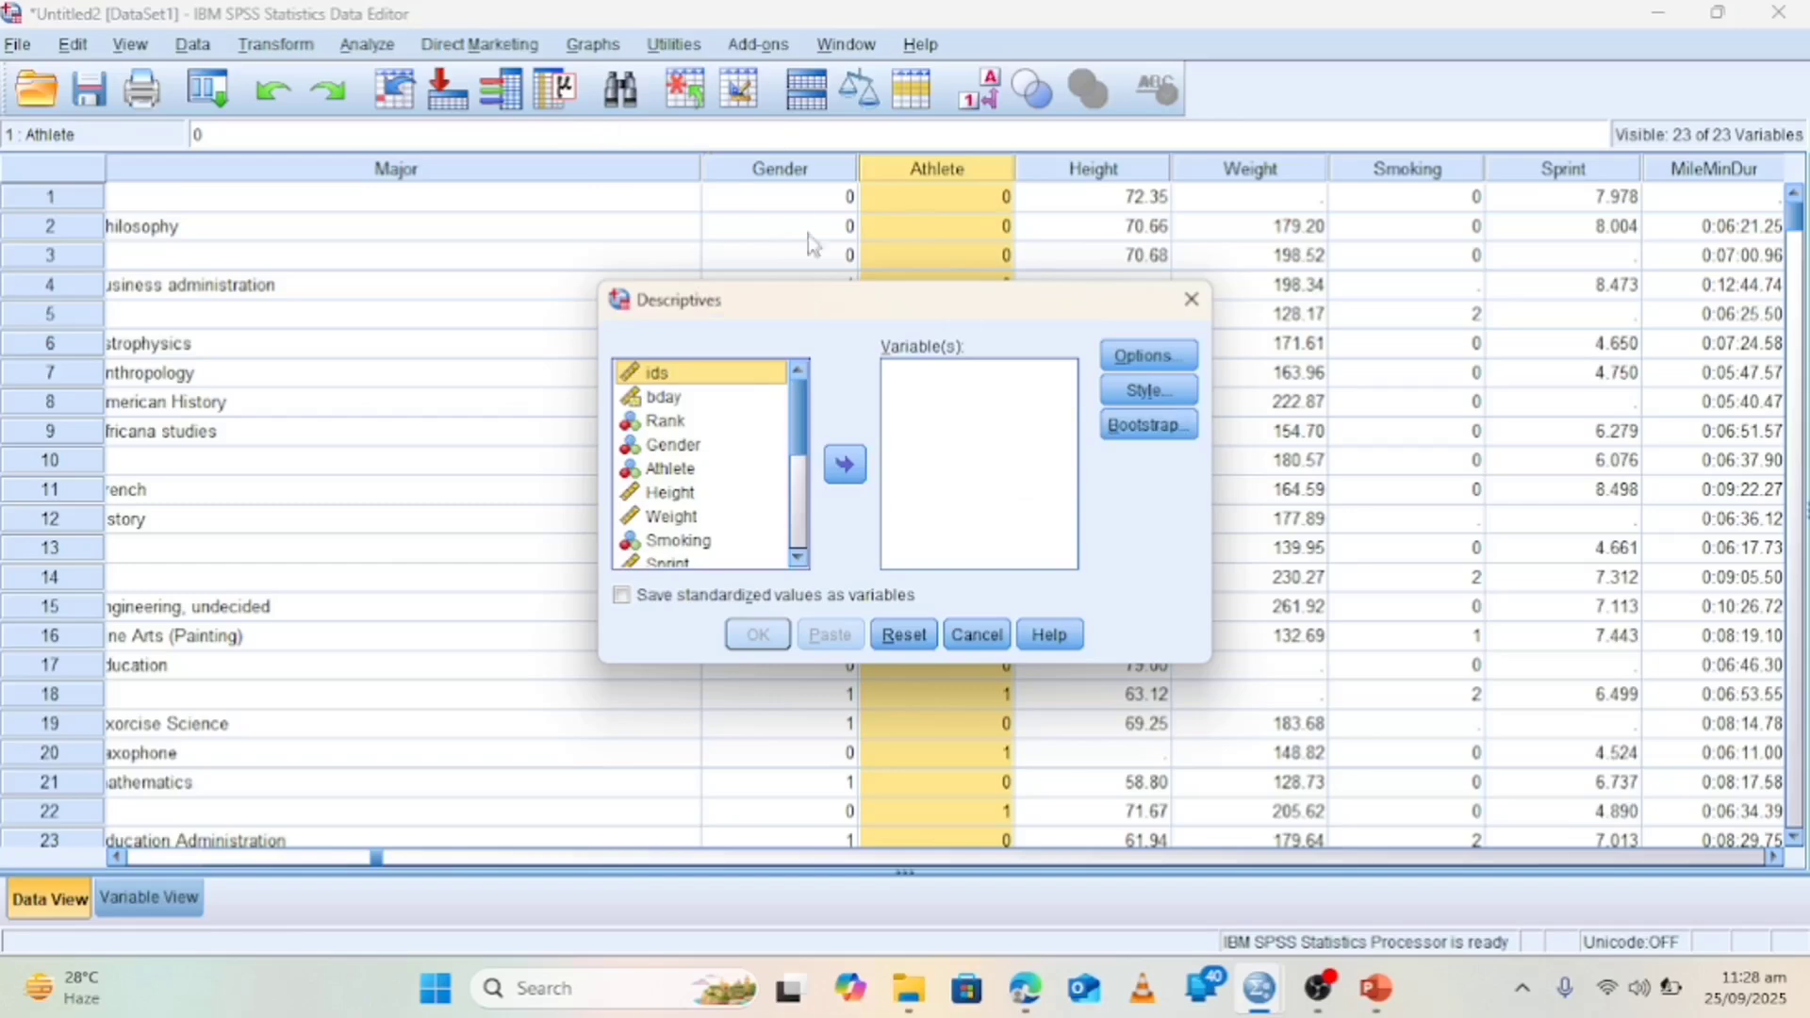
click(1190, 300)
- Set up an Explore analysis with MileMinDur as the dependent variable and Athlete as the factor
click(361, 47)
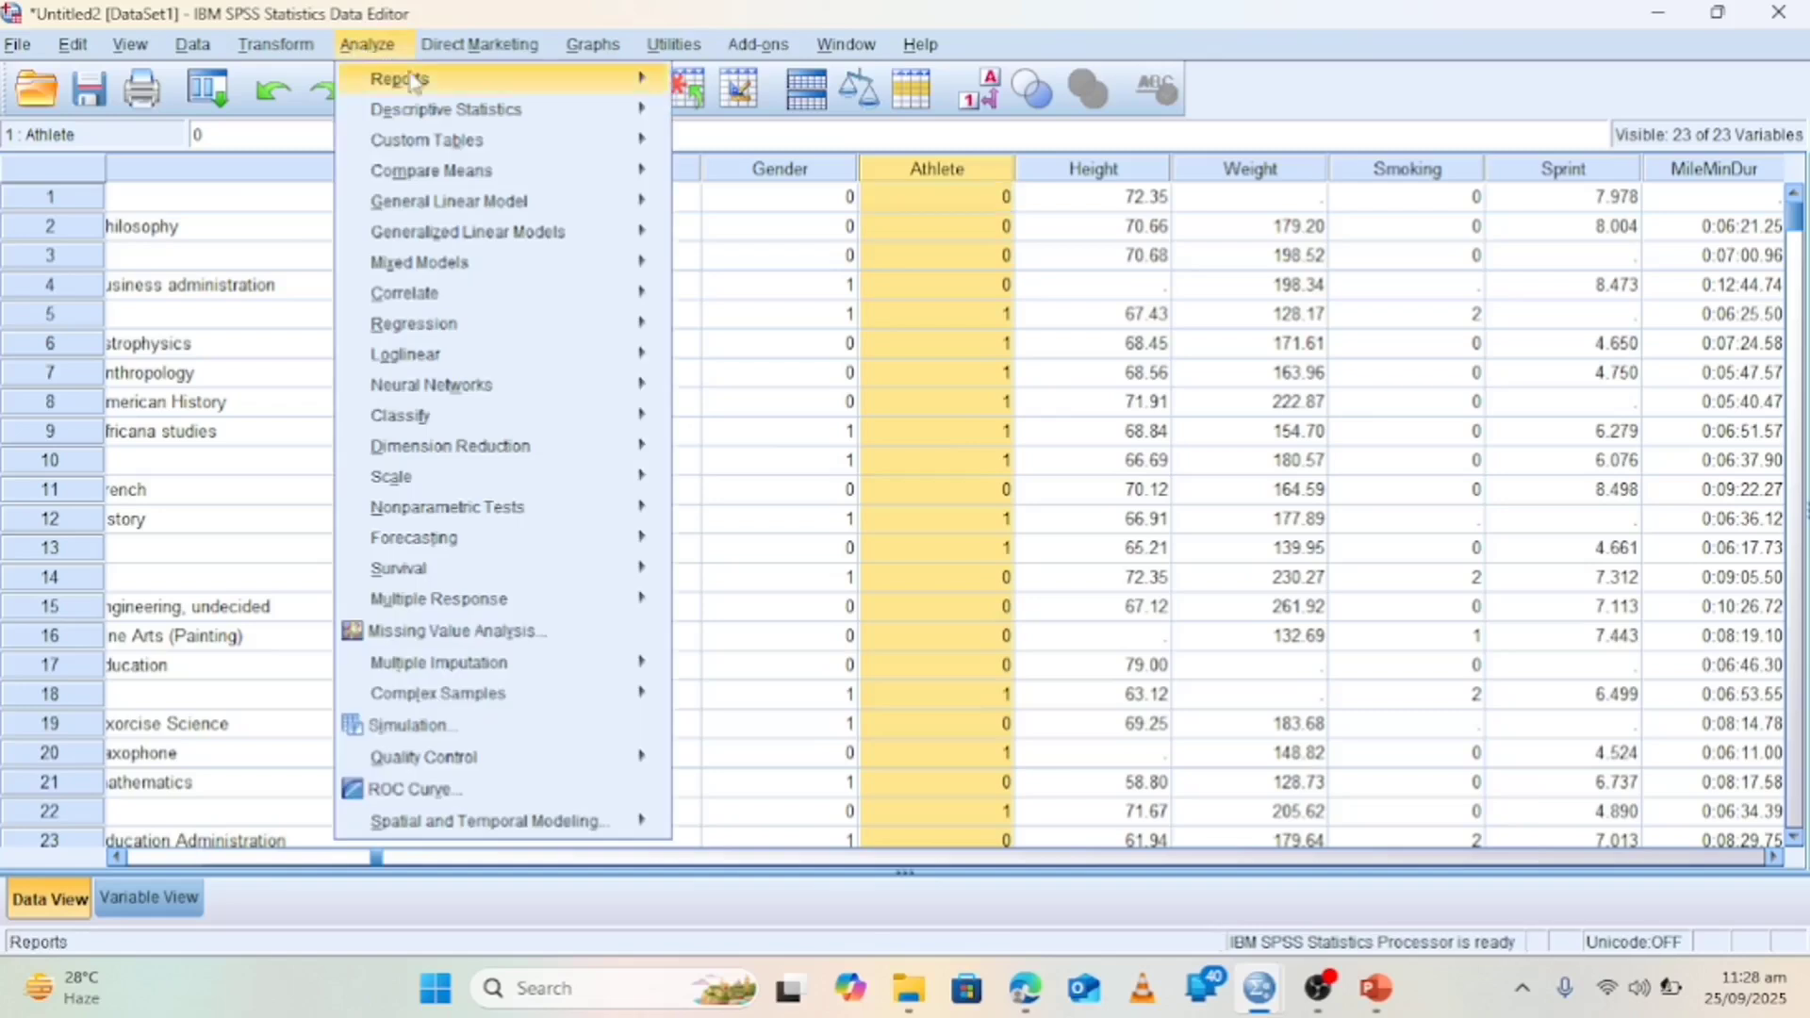
mouse_move(573, 116)
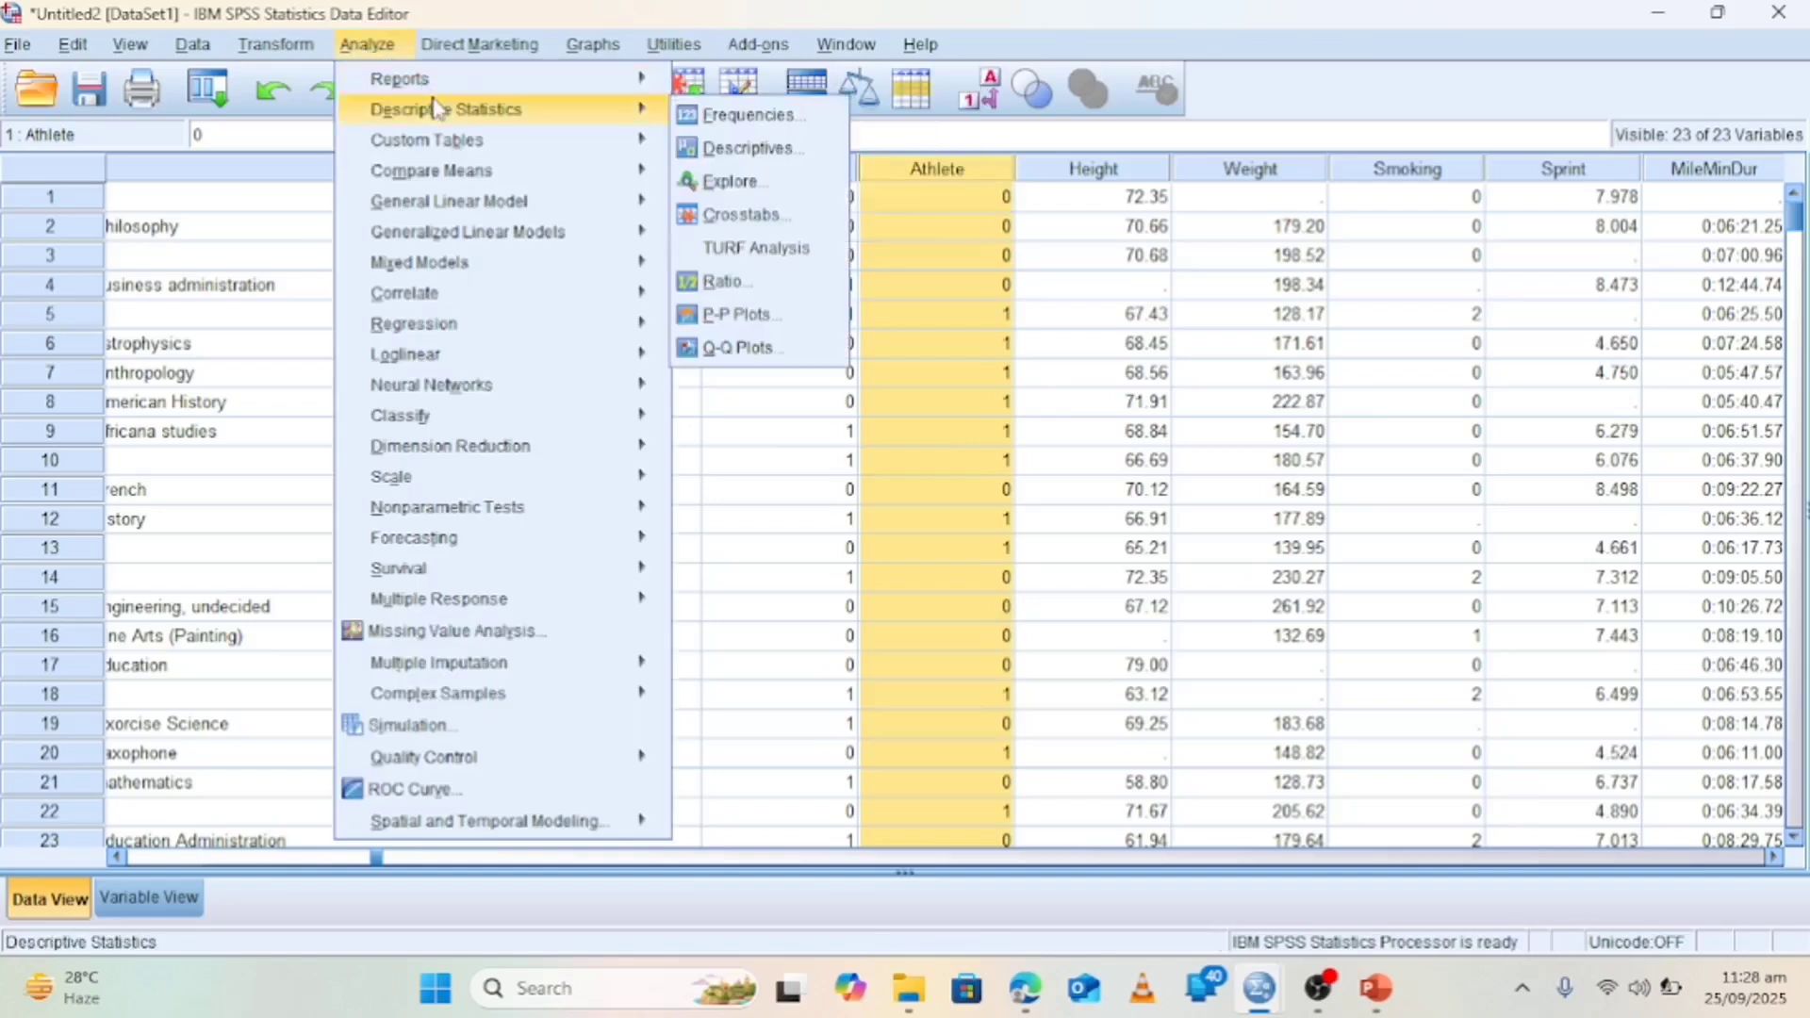
click(726, 183)
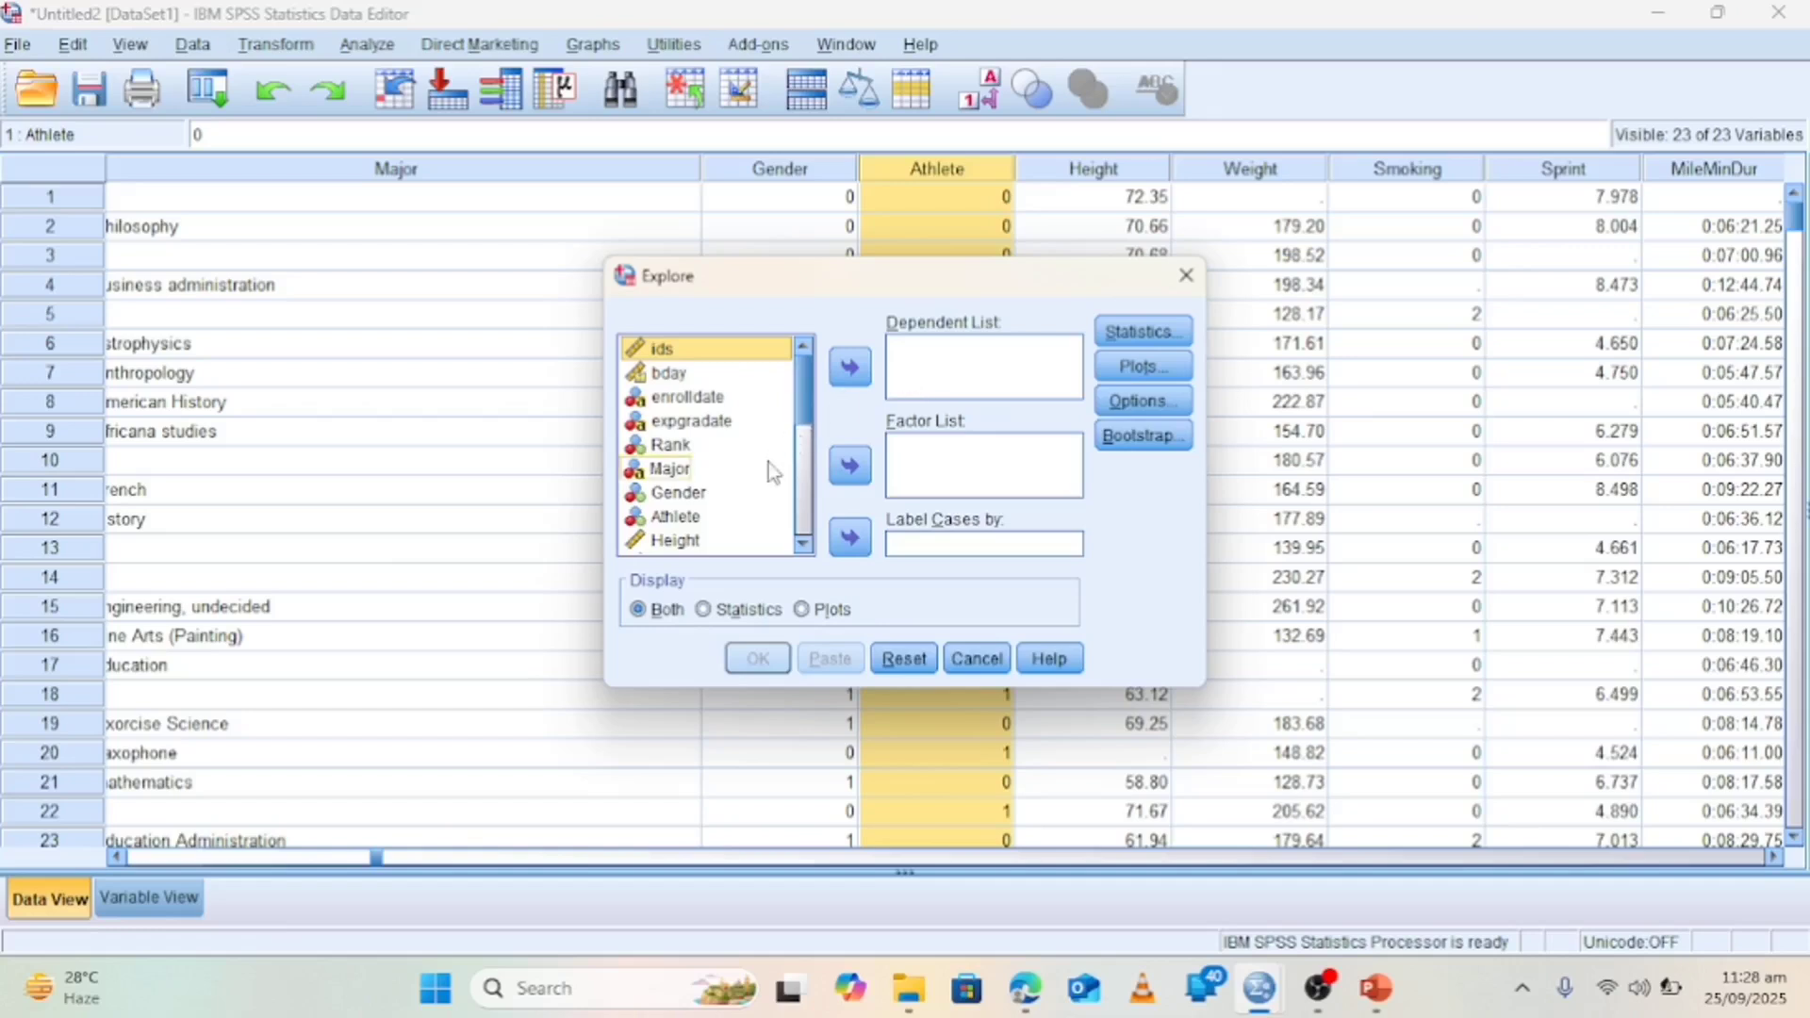
click(802, 547)
click(802, 546)
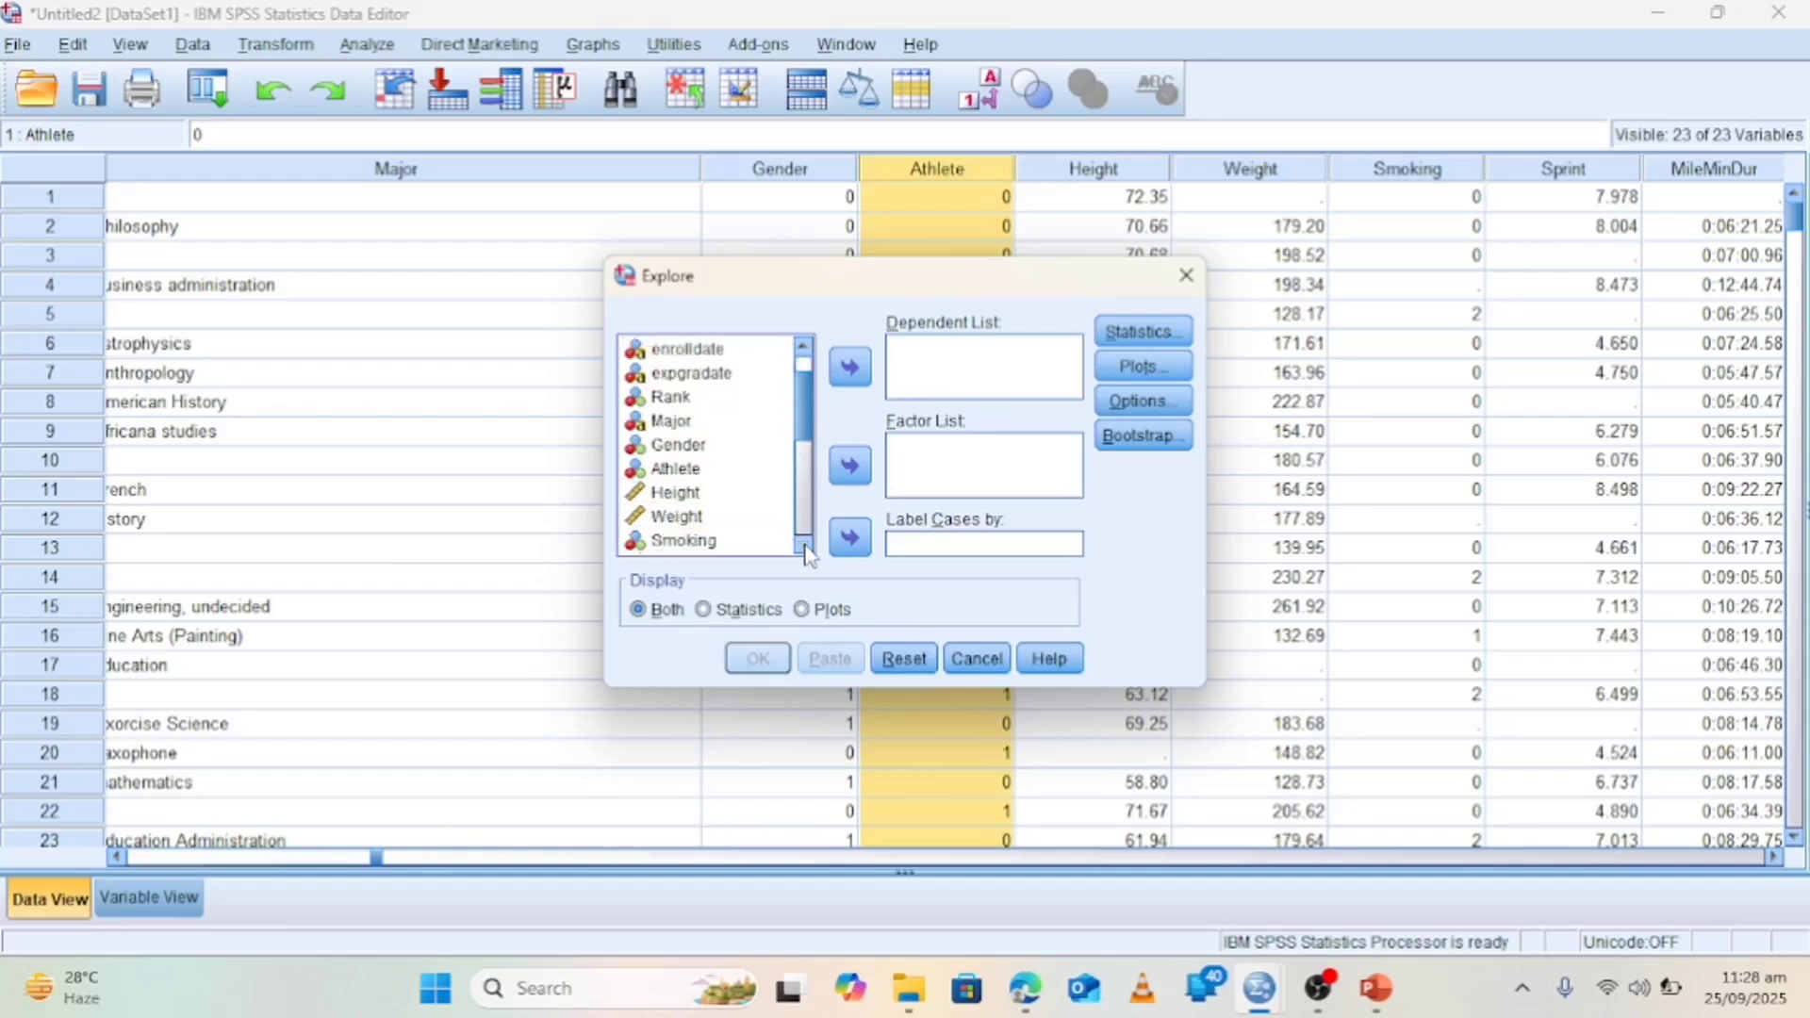
click(803, 547)
click(802, 547)
click(802, 546)
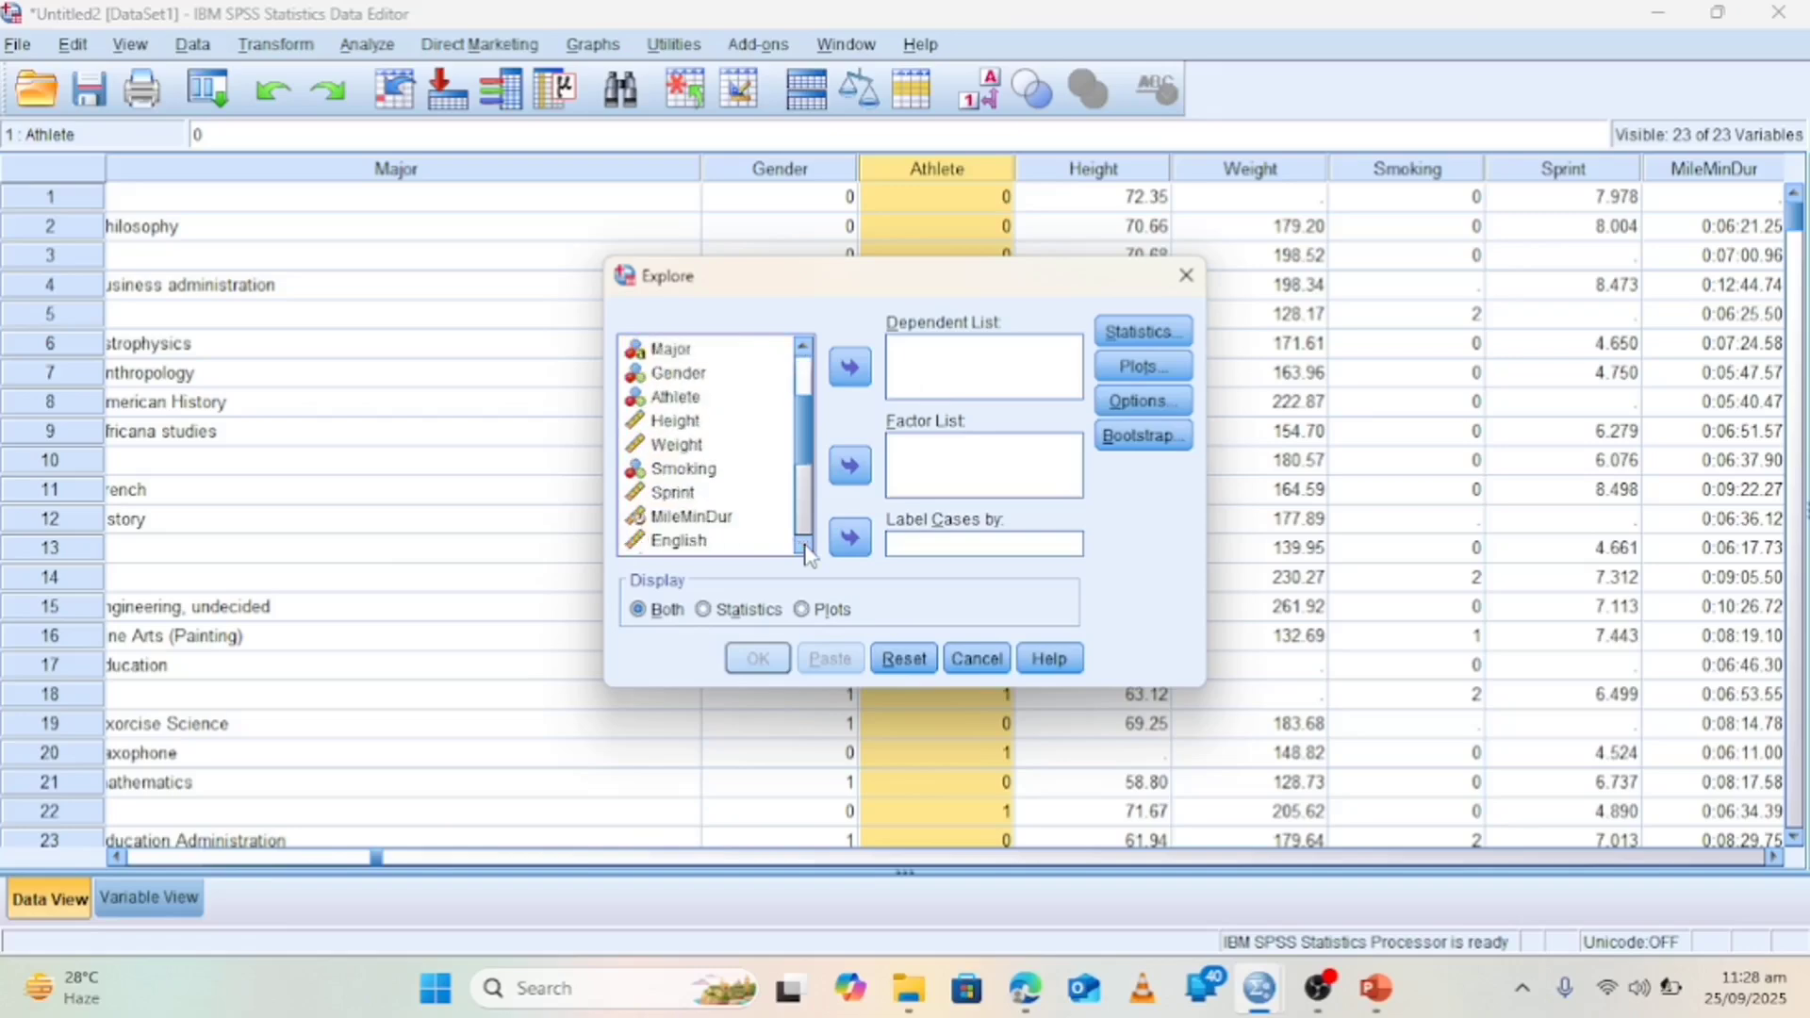
click(741, 523)
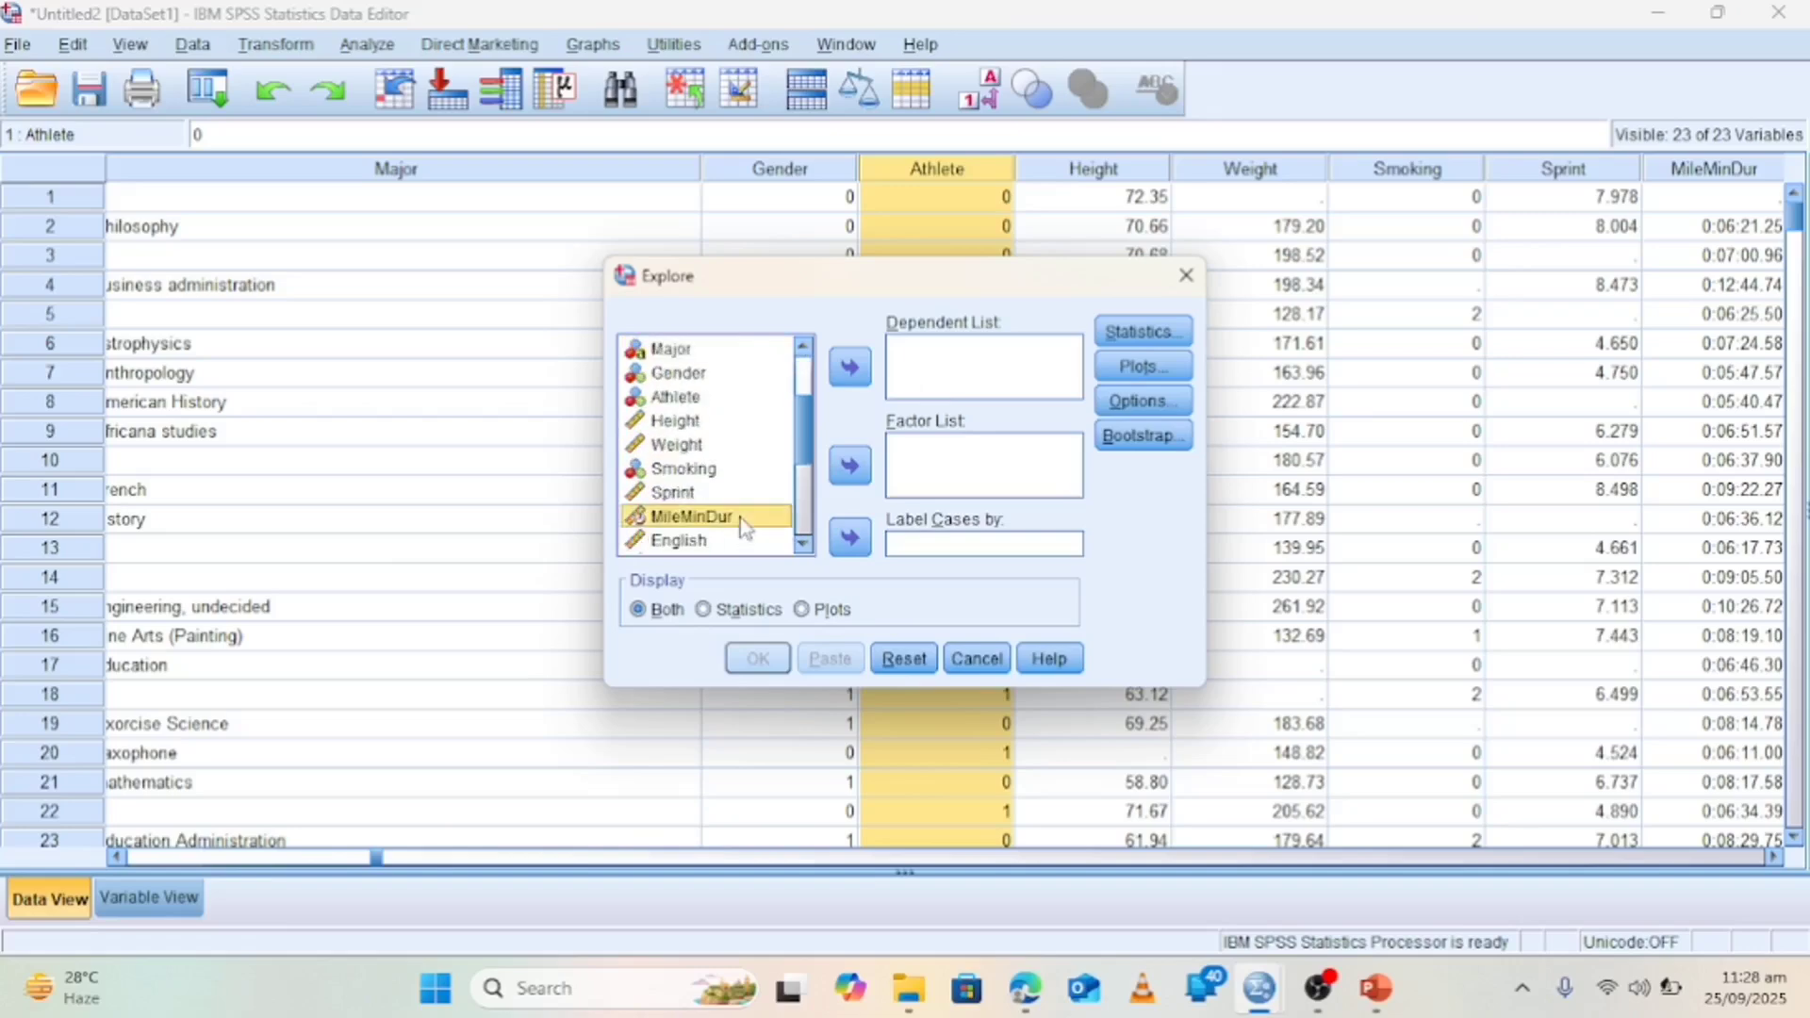
click(850, 369)
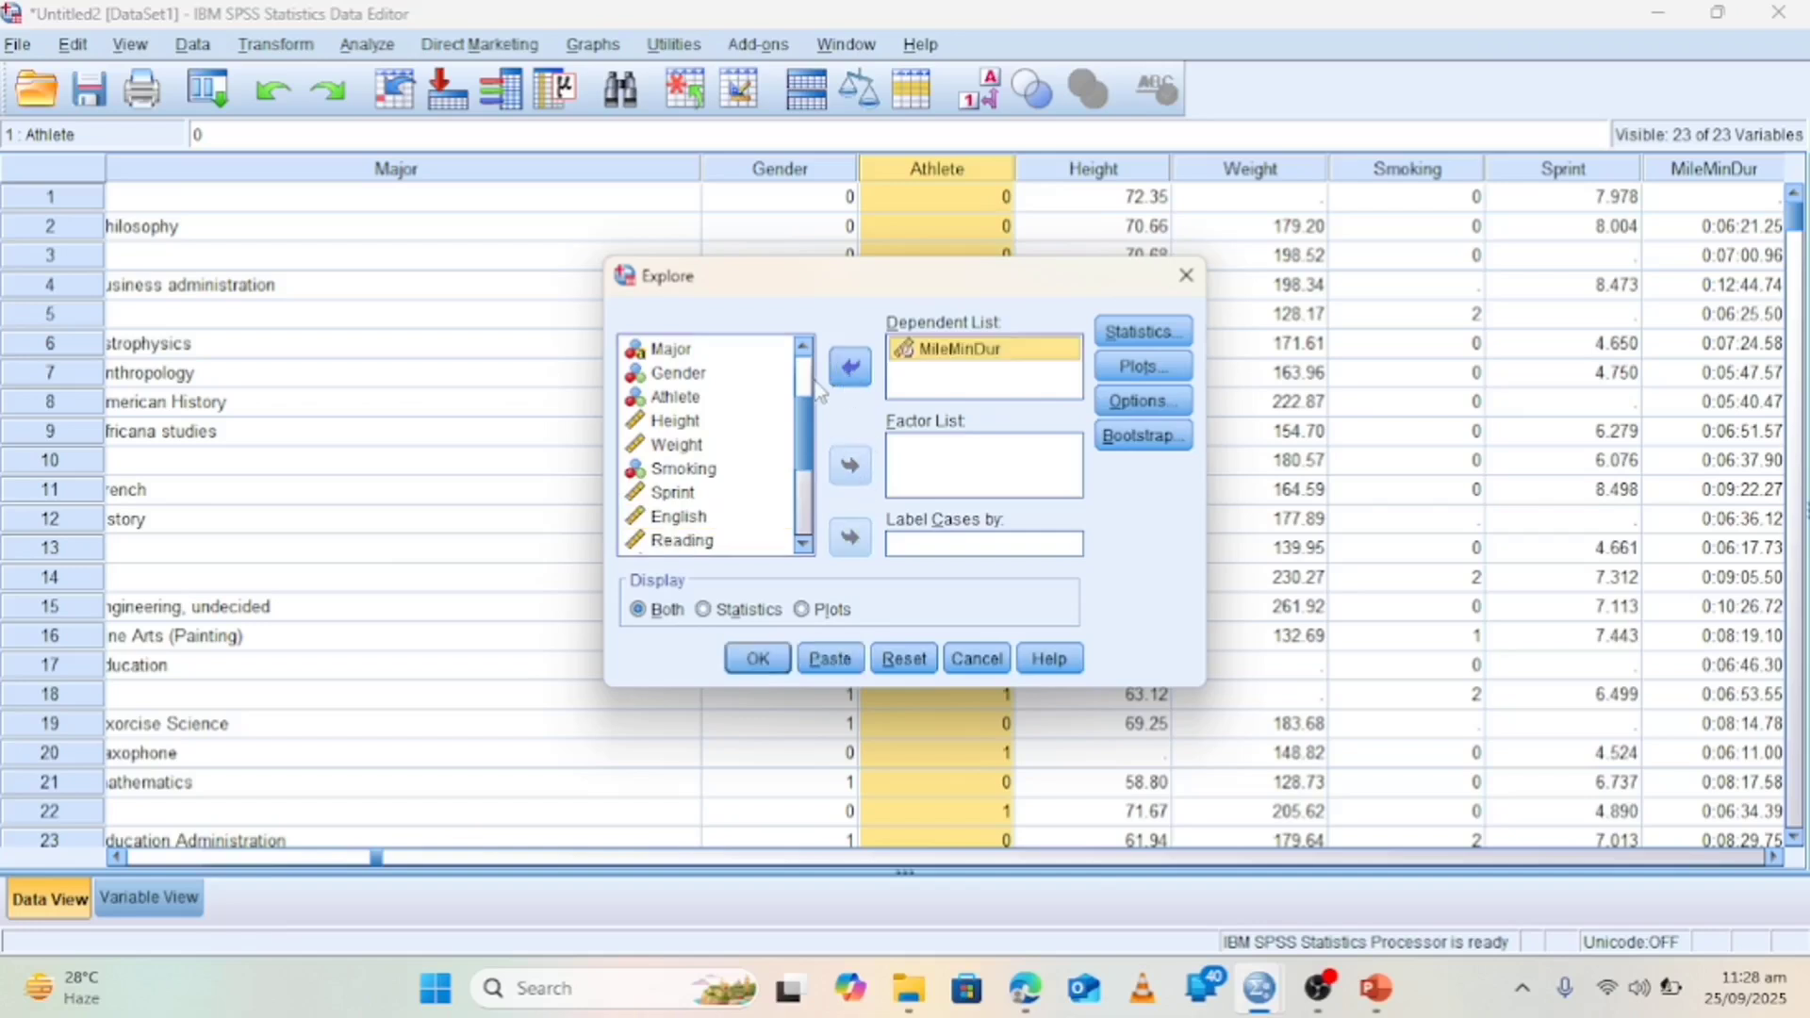
click(709, 405)
click(849, 466)
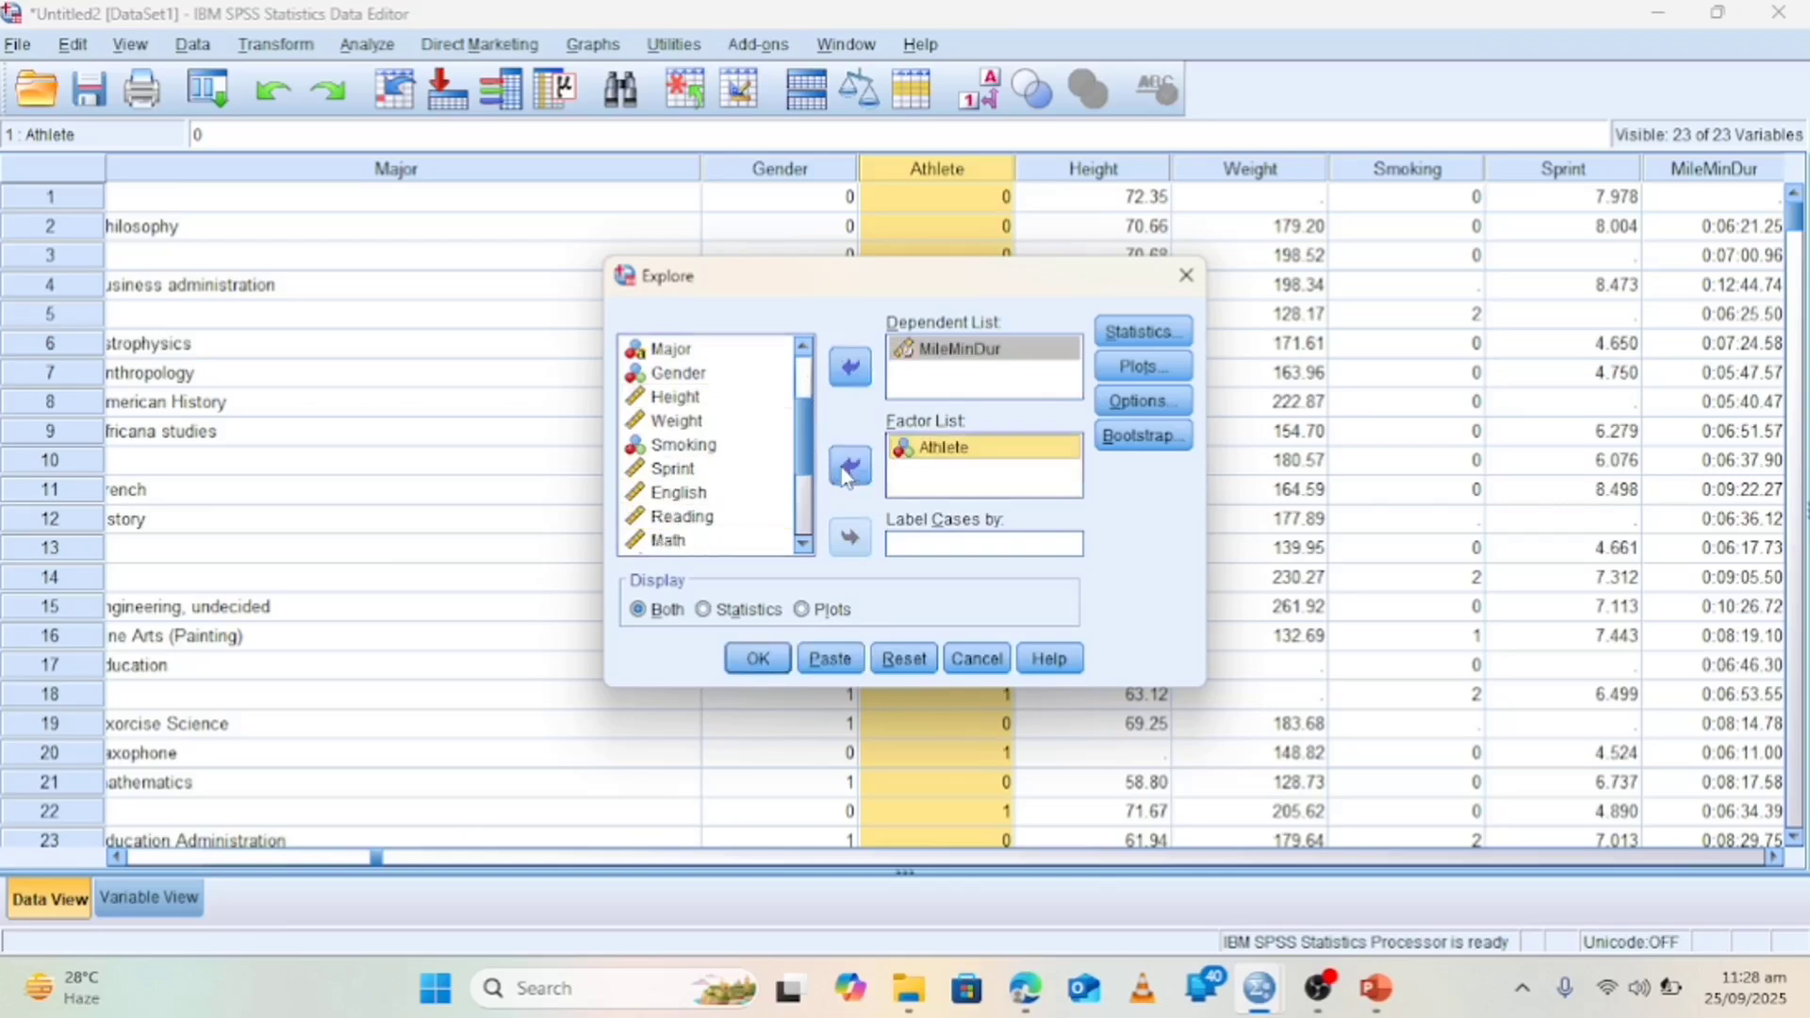
- Run the Explore analysis with factor-level boxplots and stem-and-leaf plots, and review the output down to the MileMinDur boxplots by Athlete
click(1148, 368)
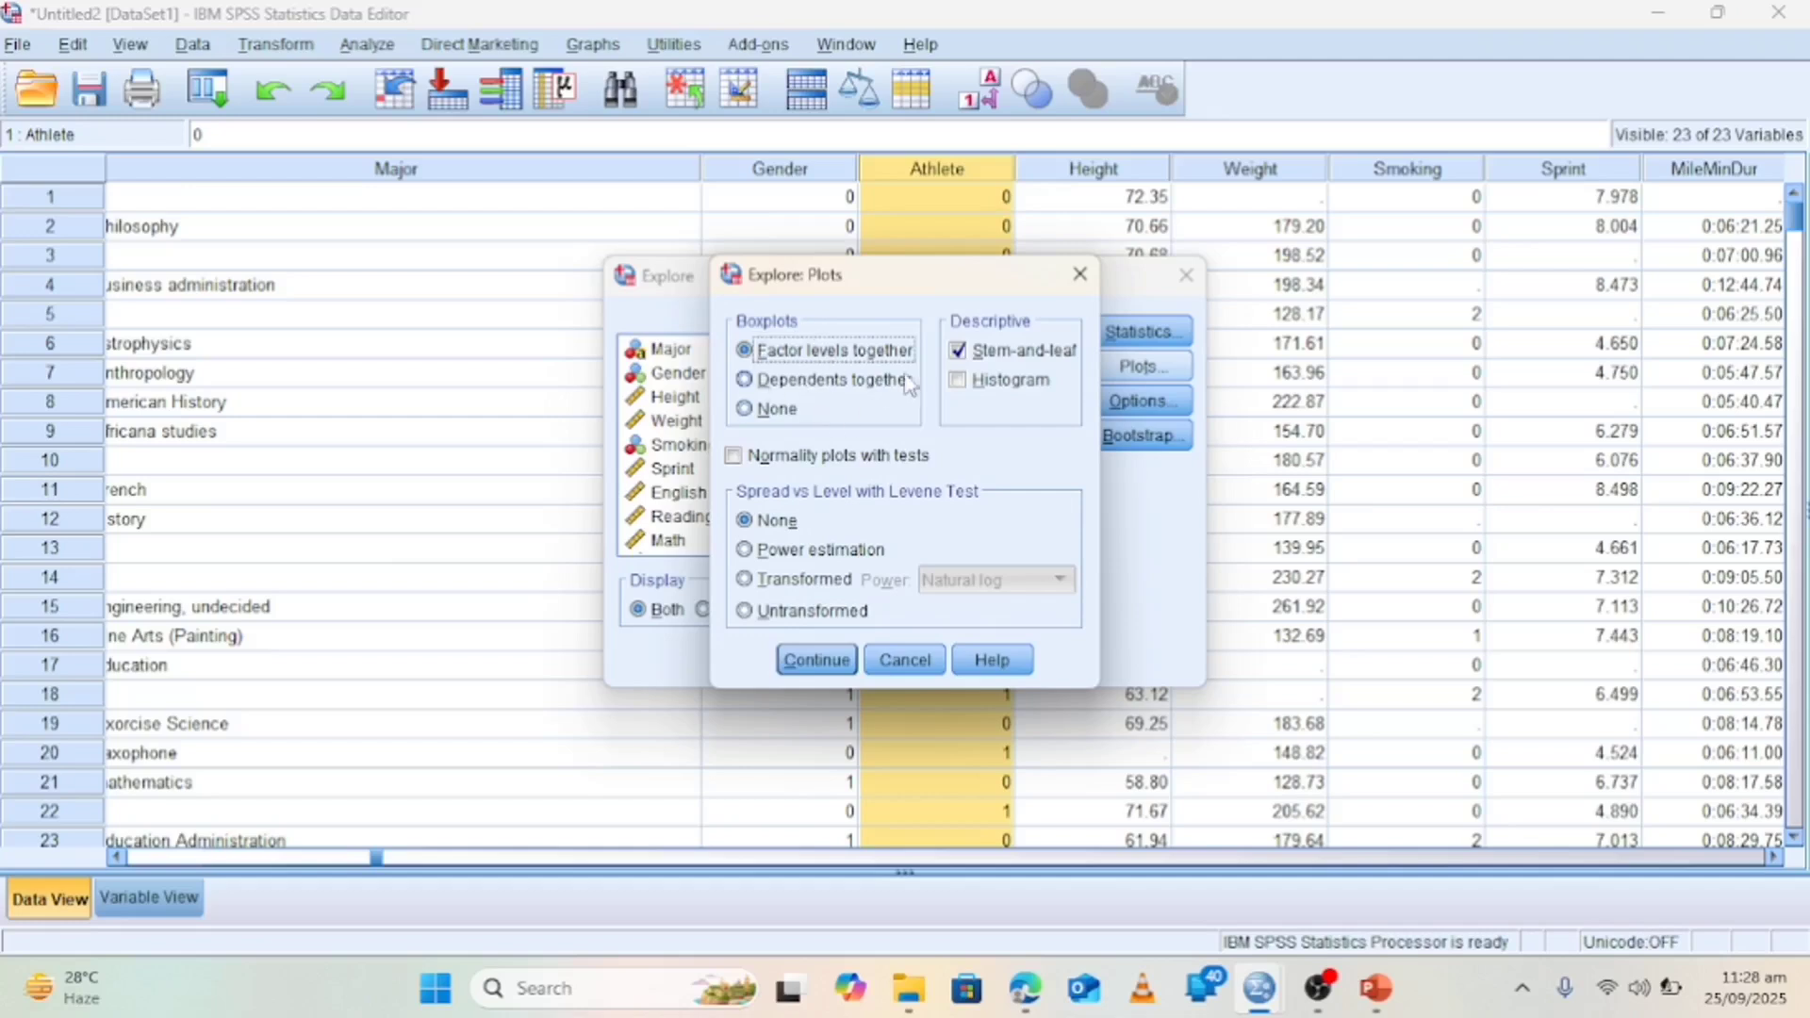
click(816, 660)
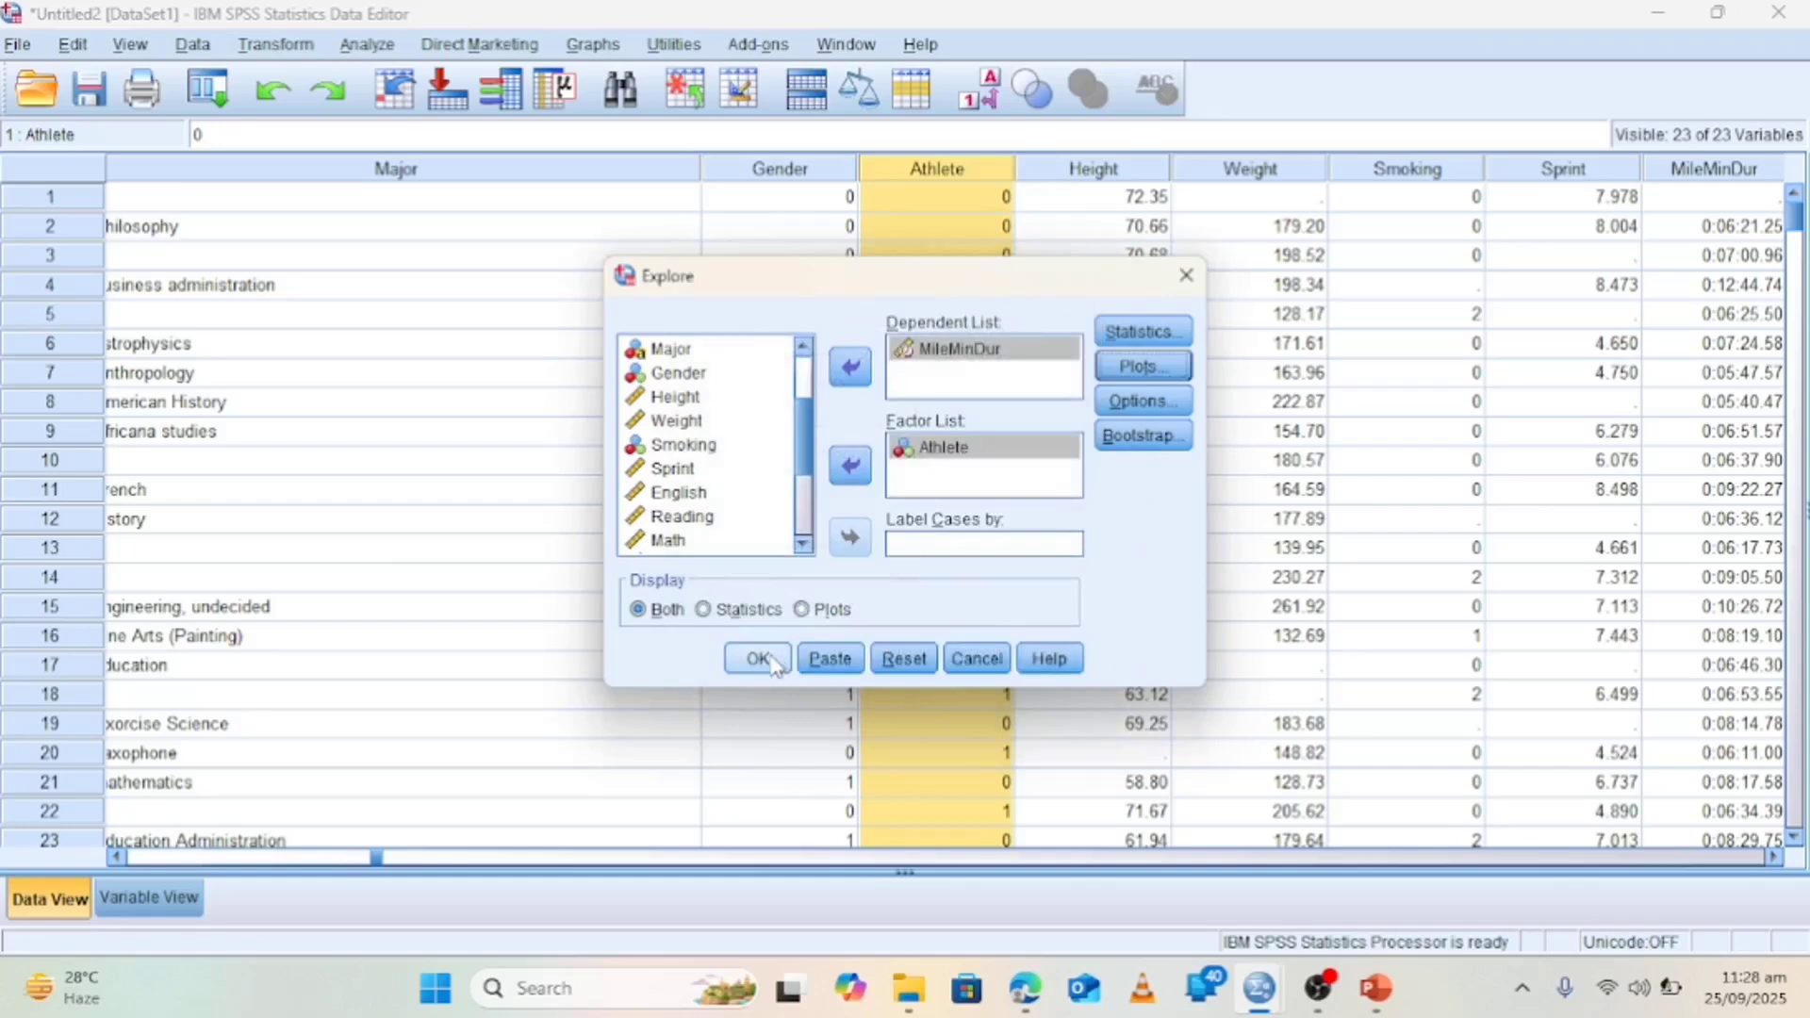
click(768, 658)
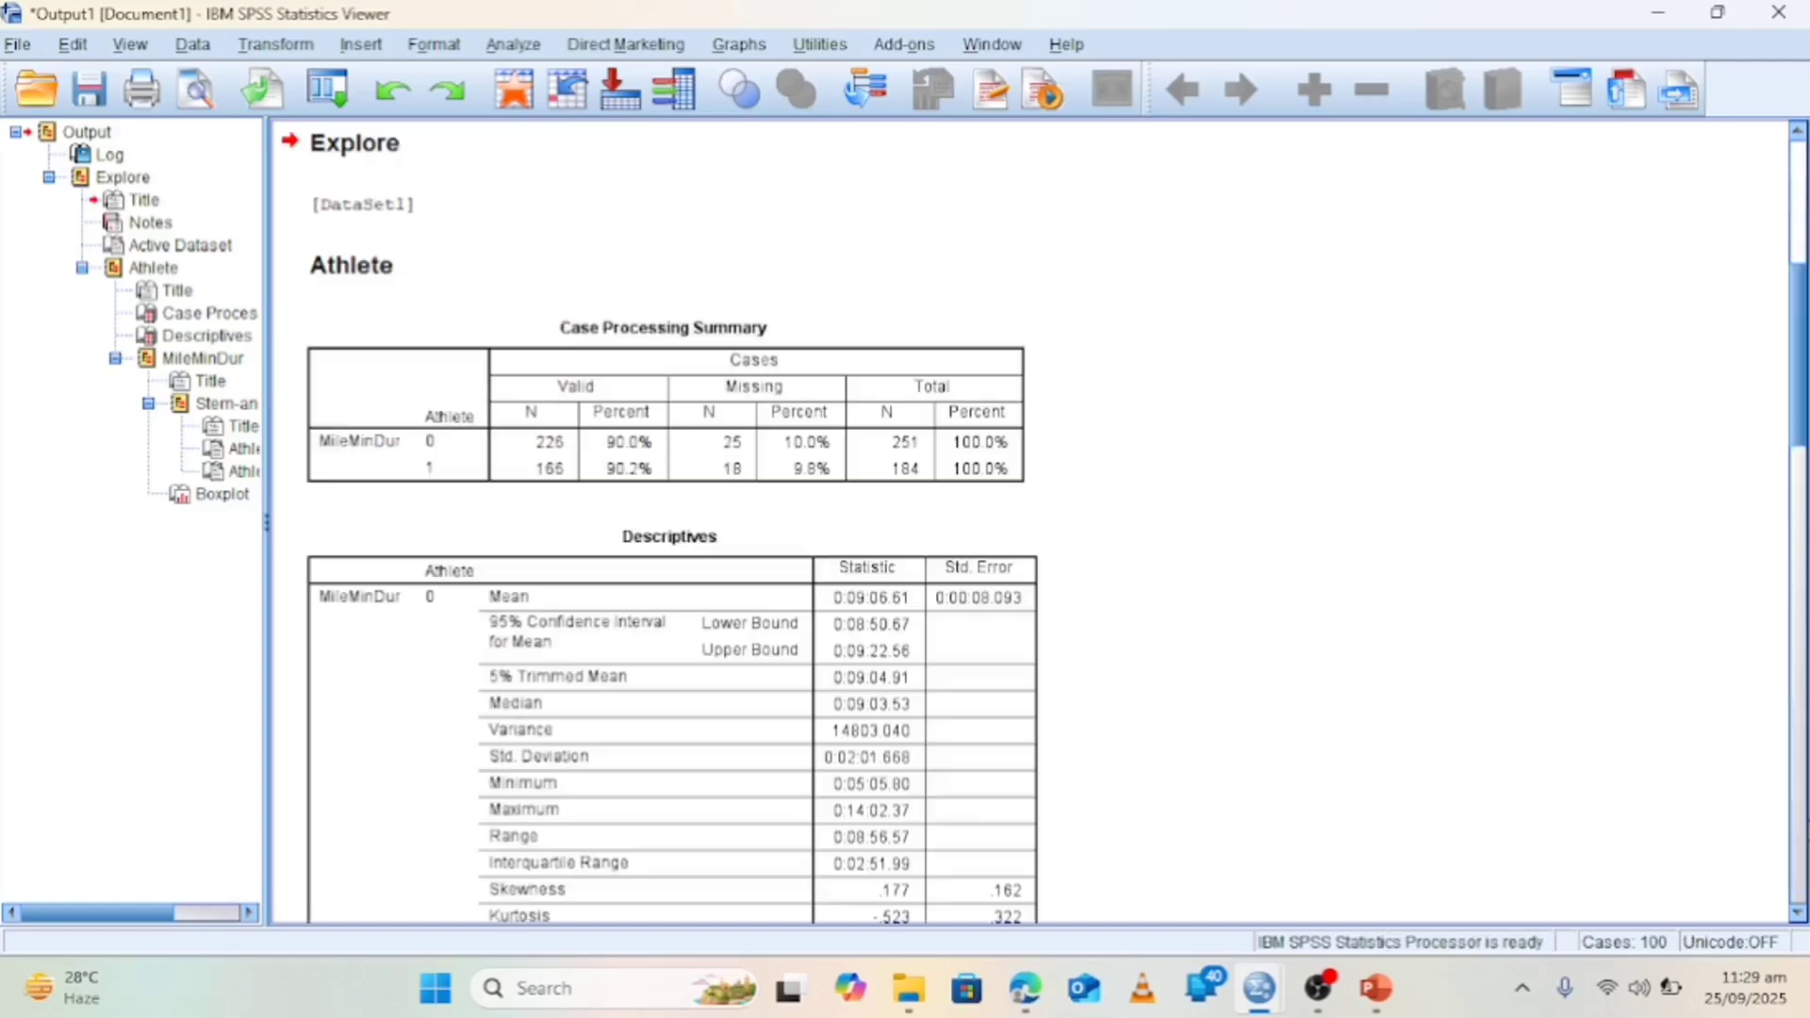
click(1802, 890)
click(1802, 891)
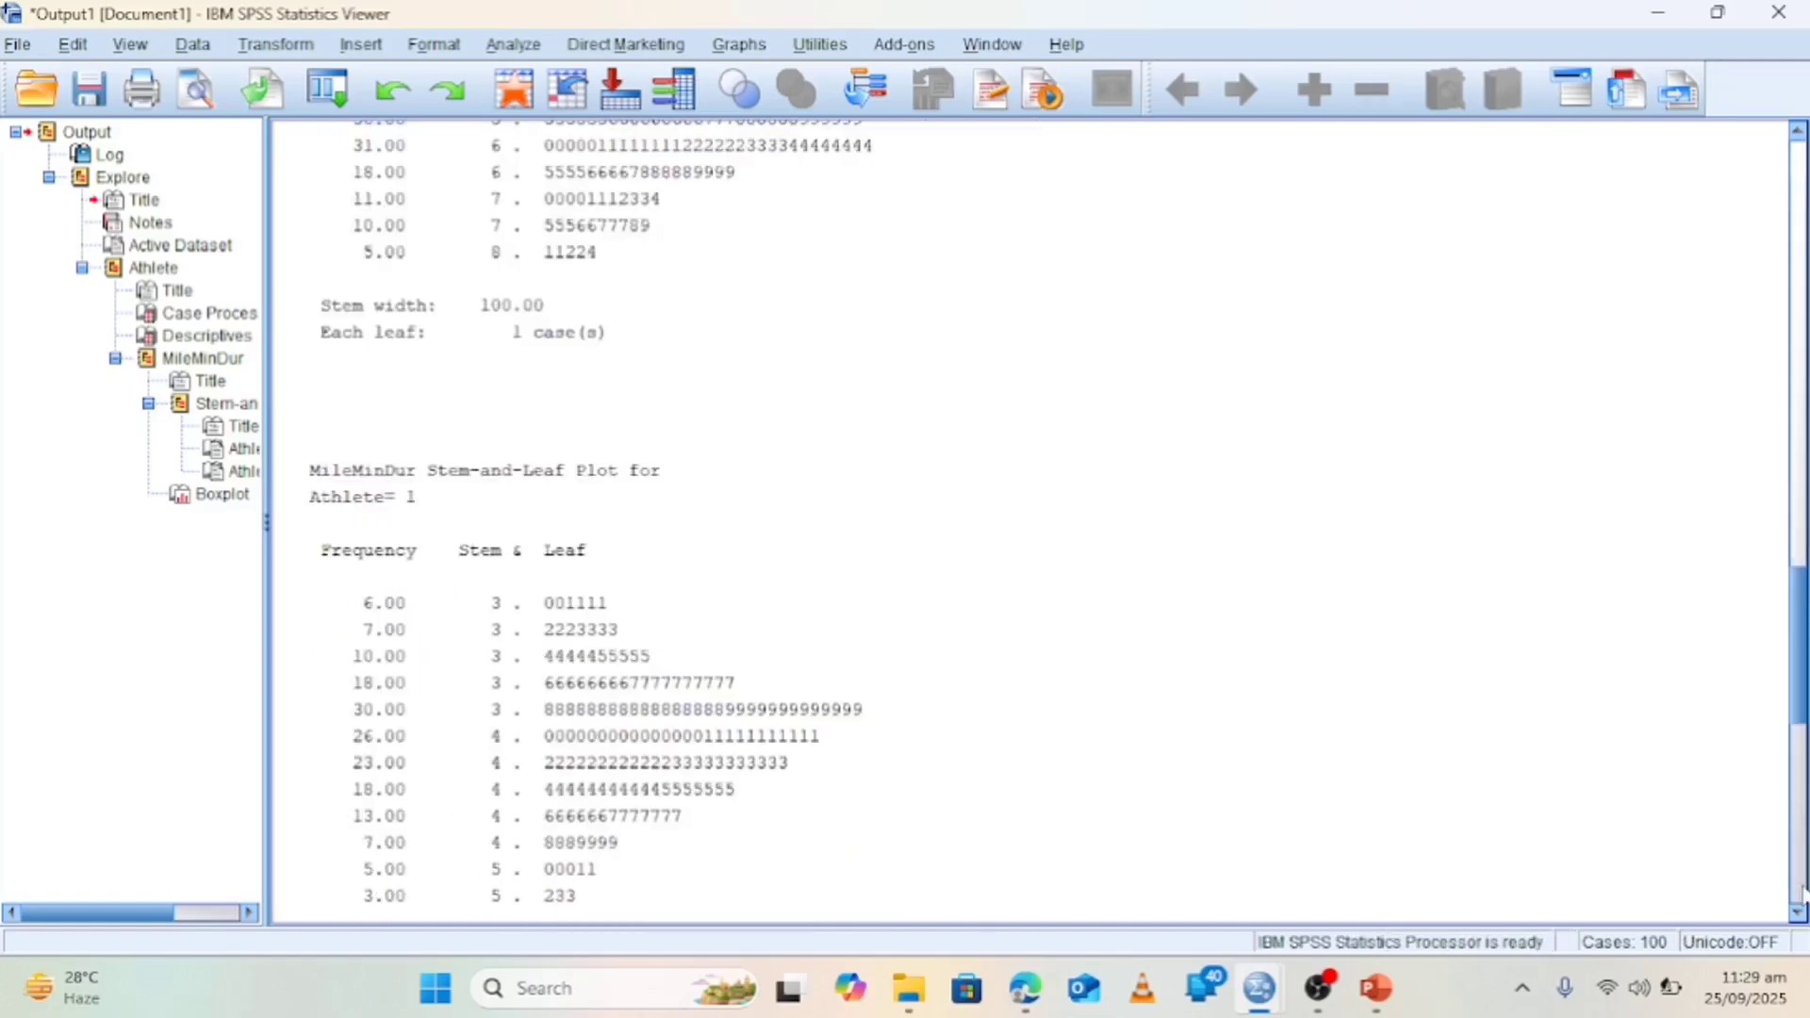
click(1803, 890)
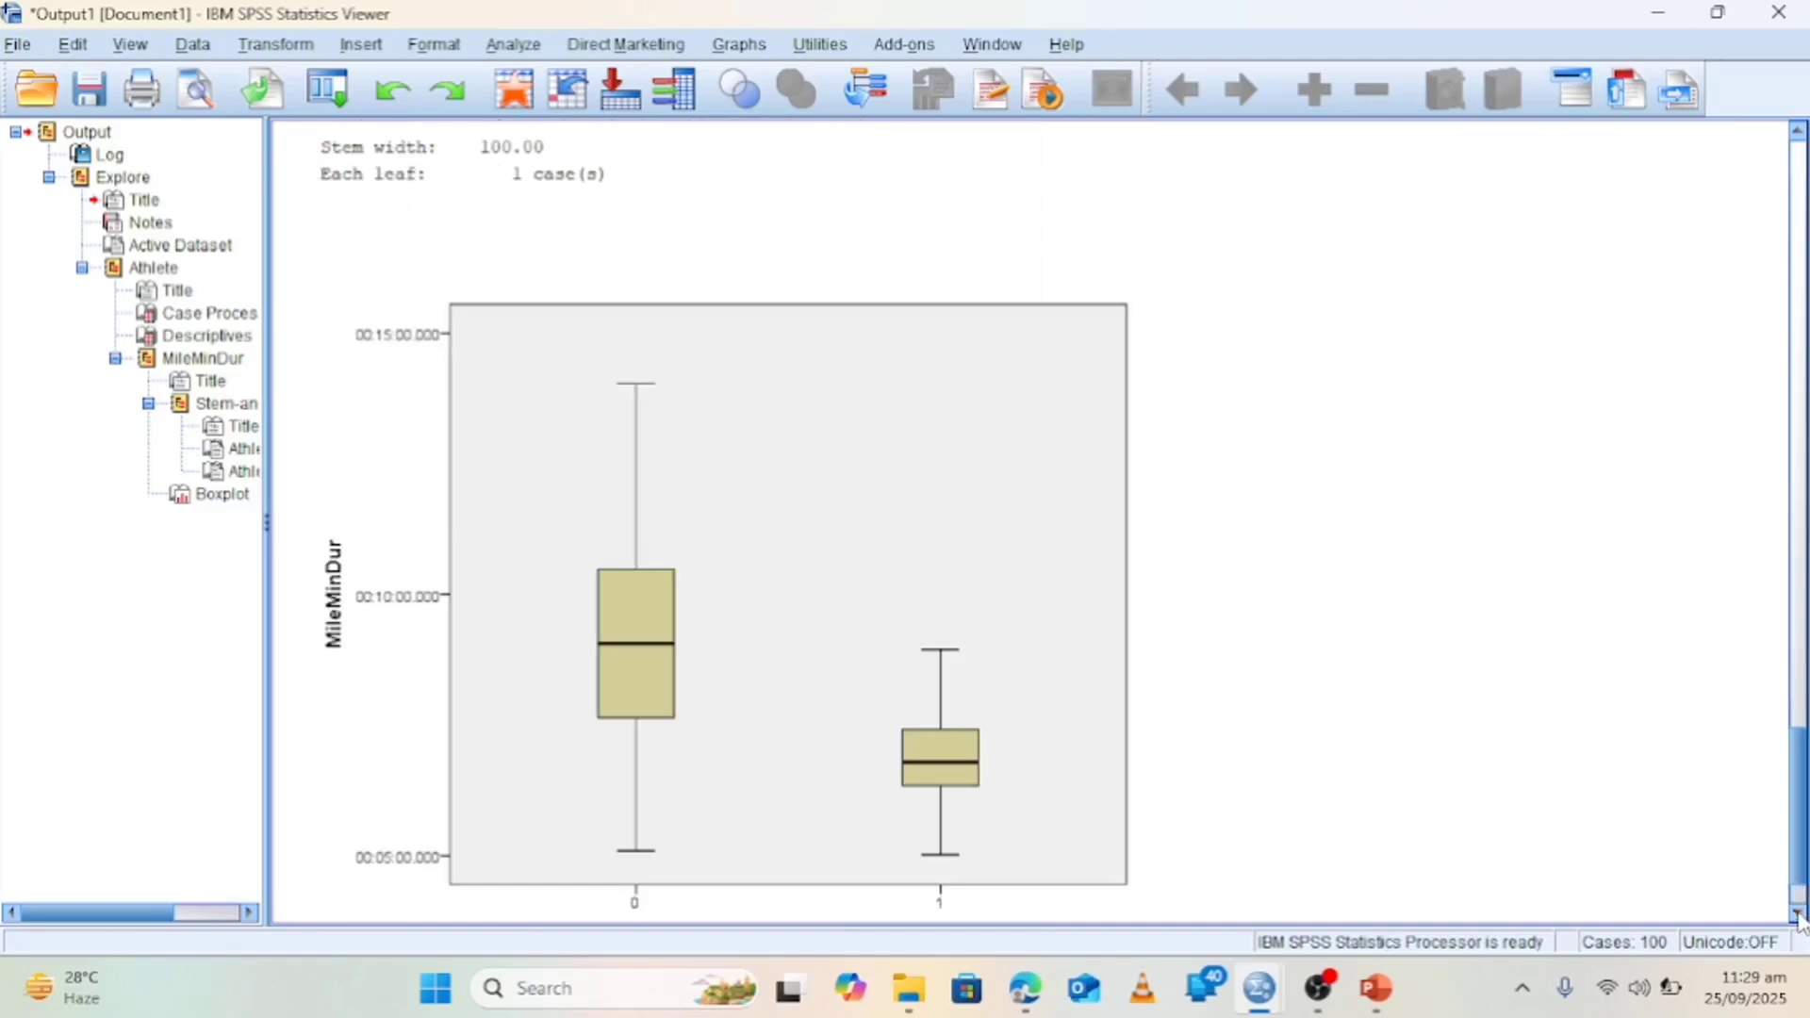
click(1801, 915)
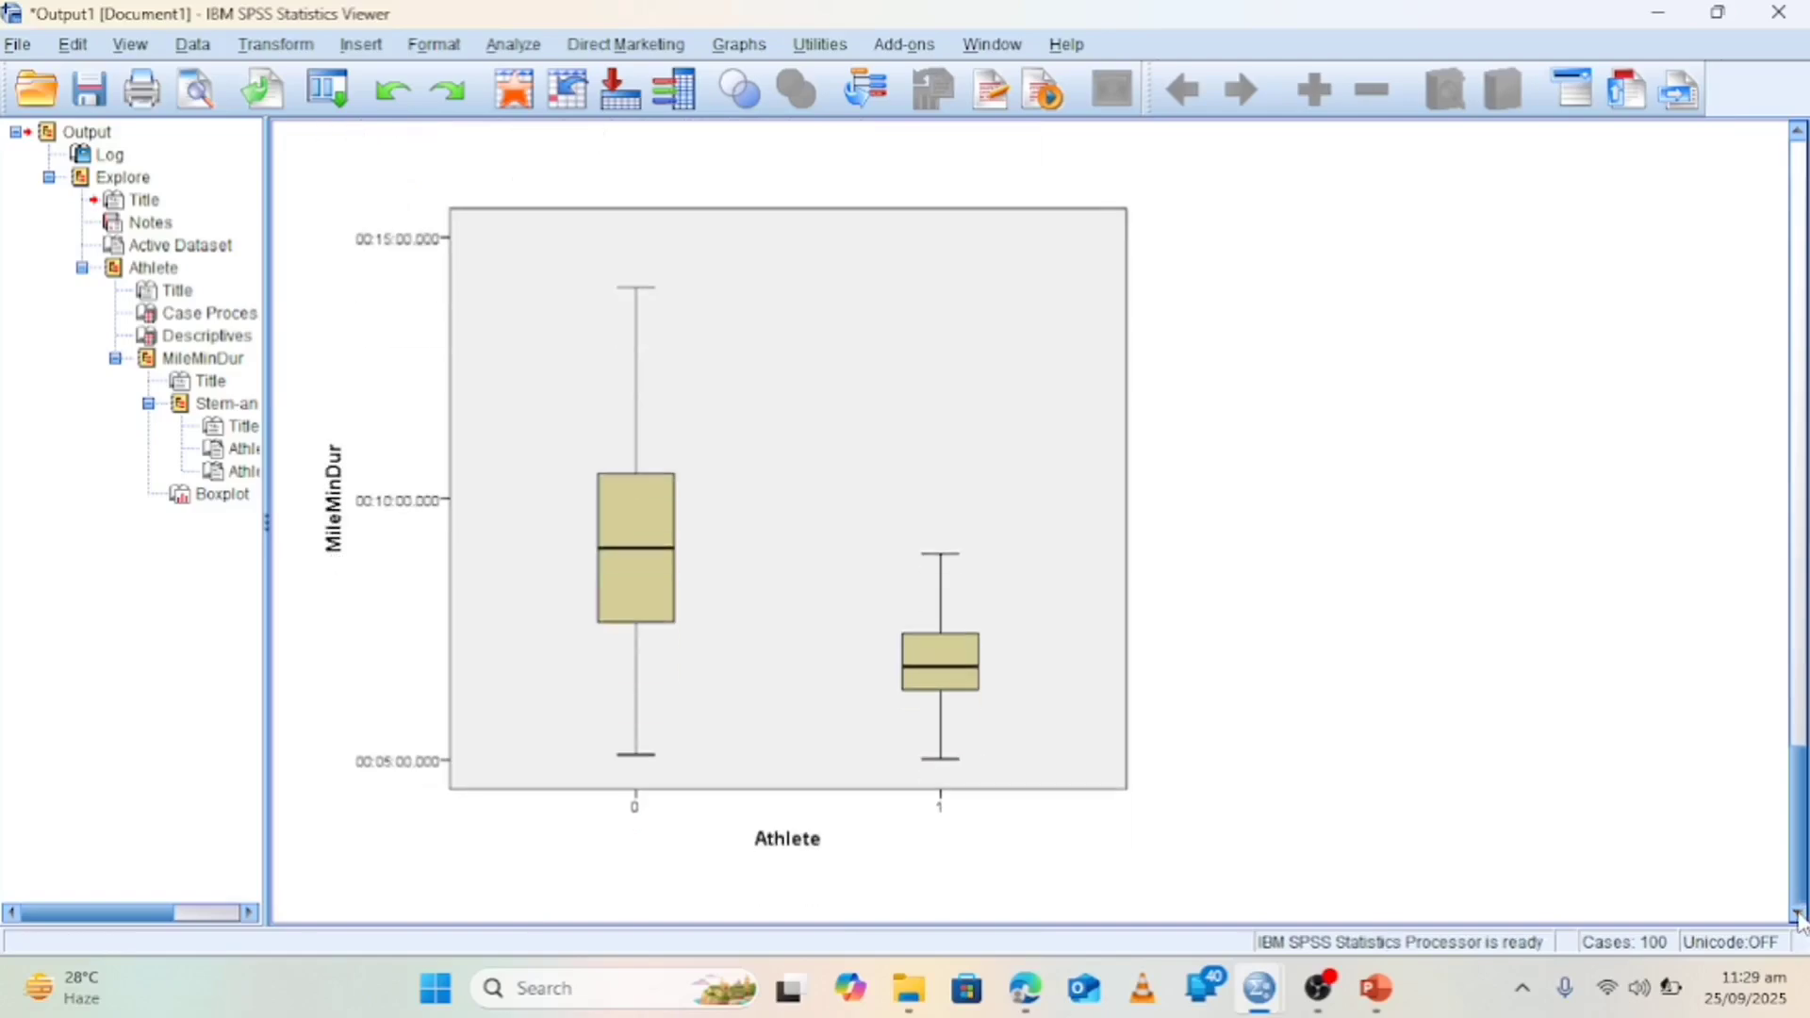
click(1127, 721)
- Set up an Independent-Samples T Test with MileMinDur as the test variable
click(504, 47)
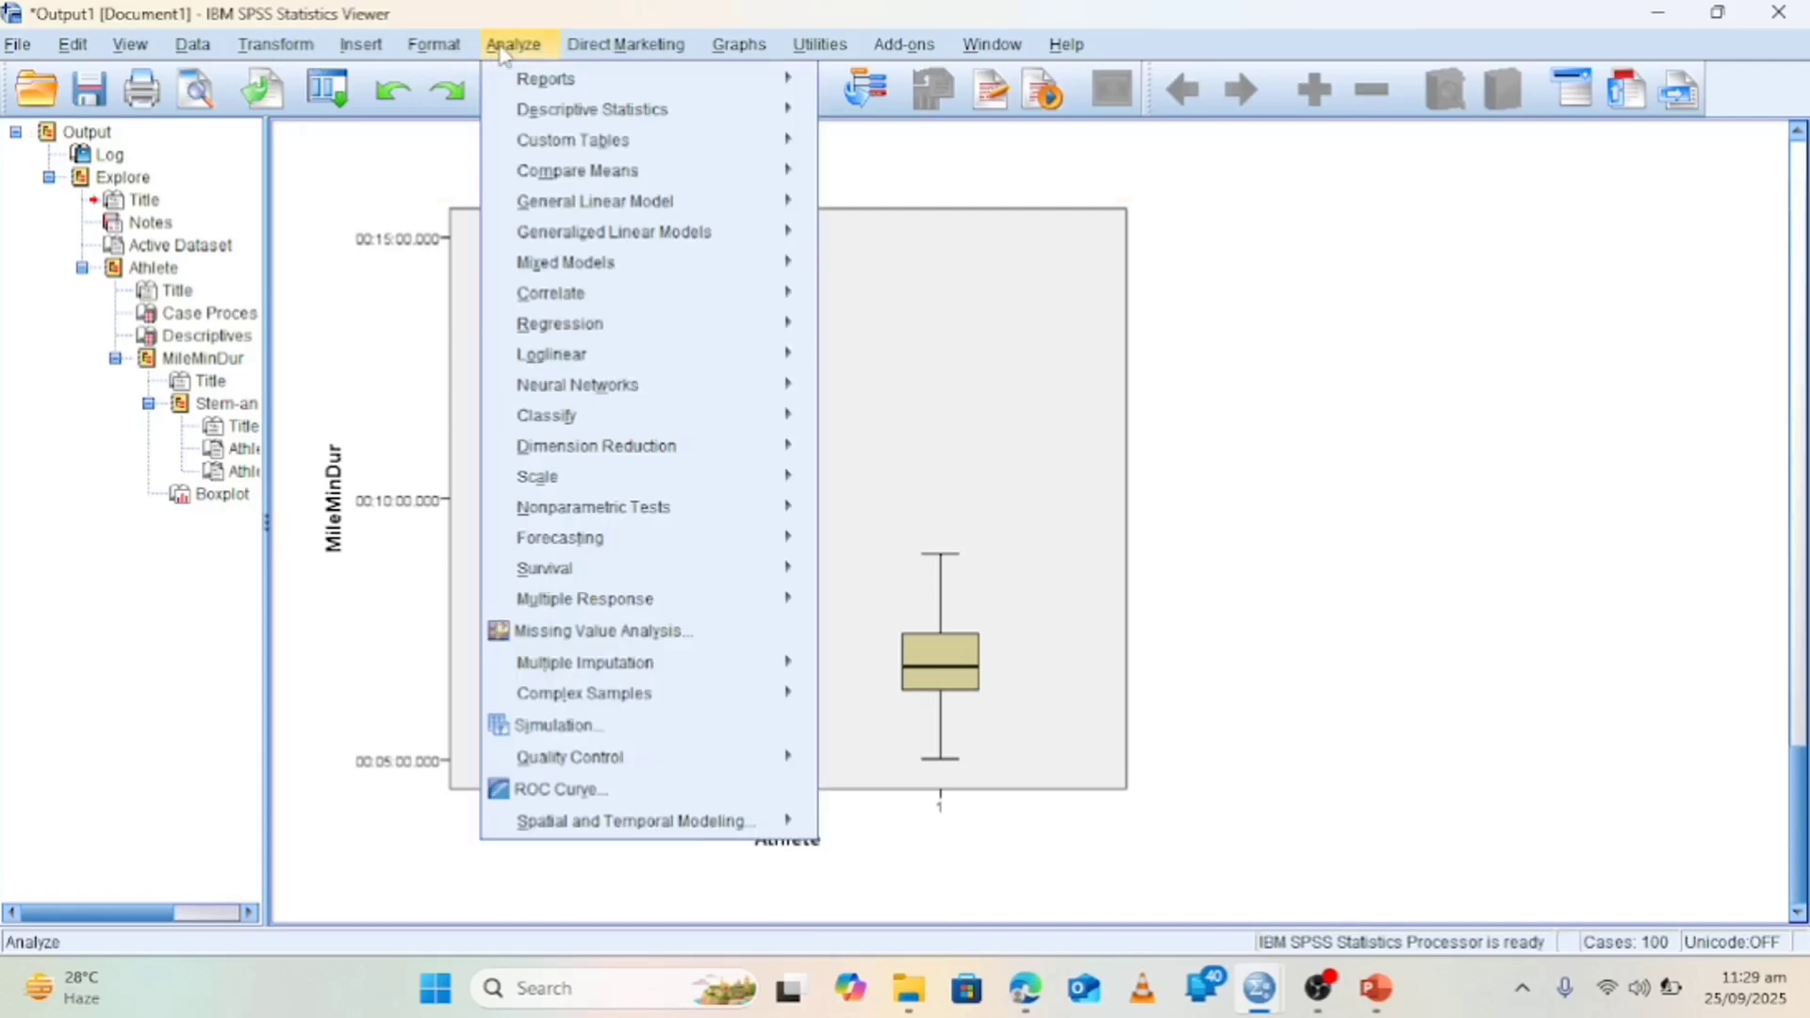
mouse_move(577, 170)
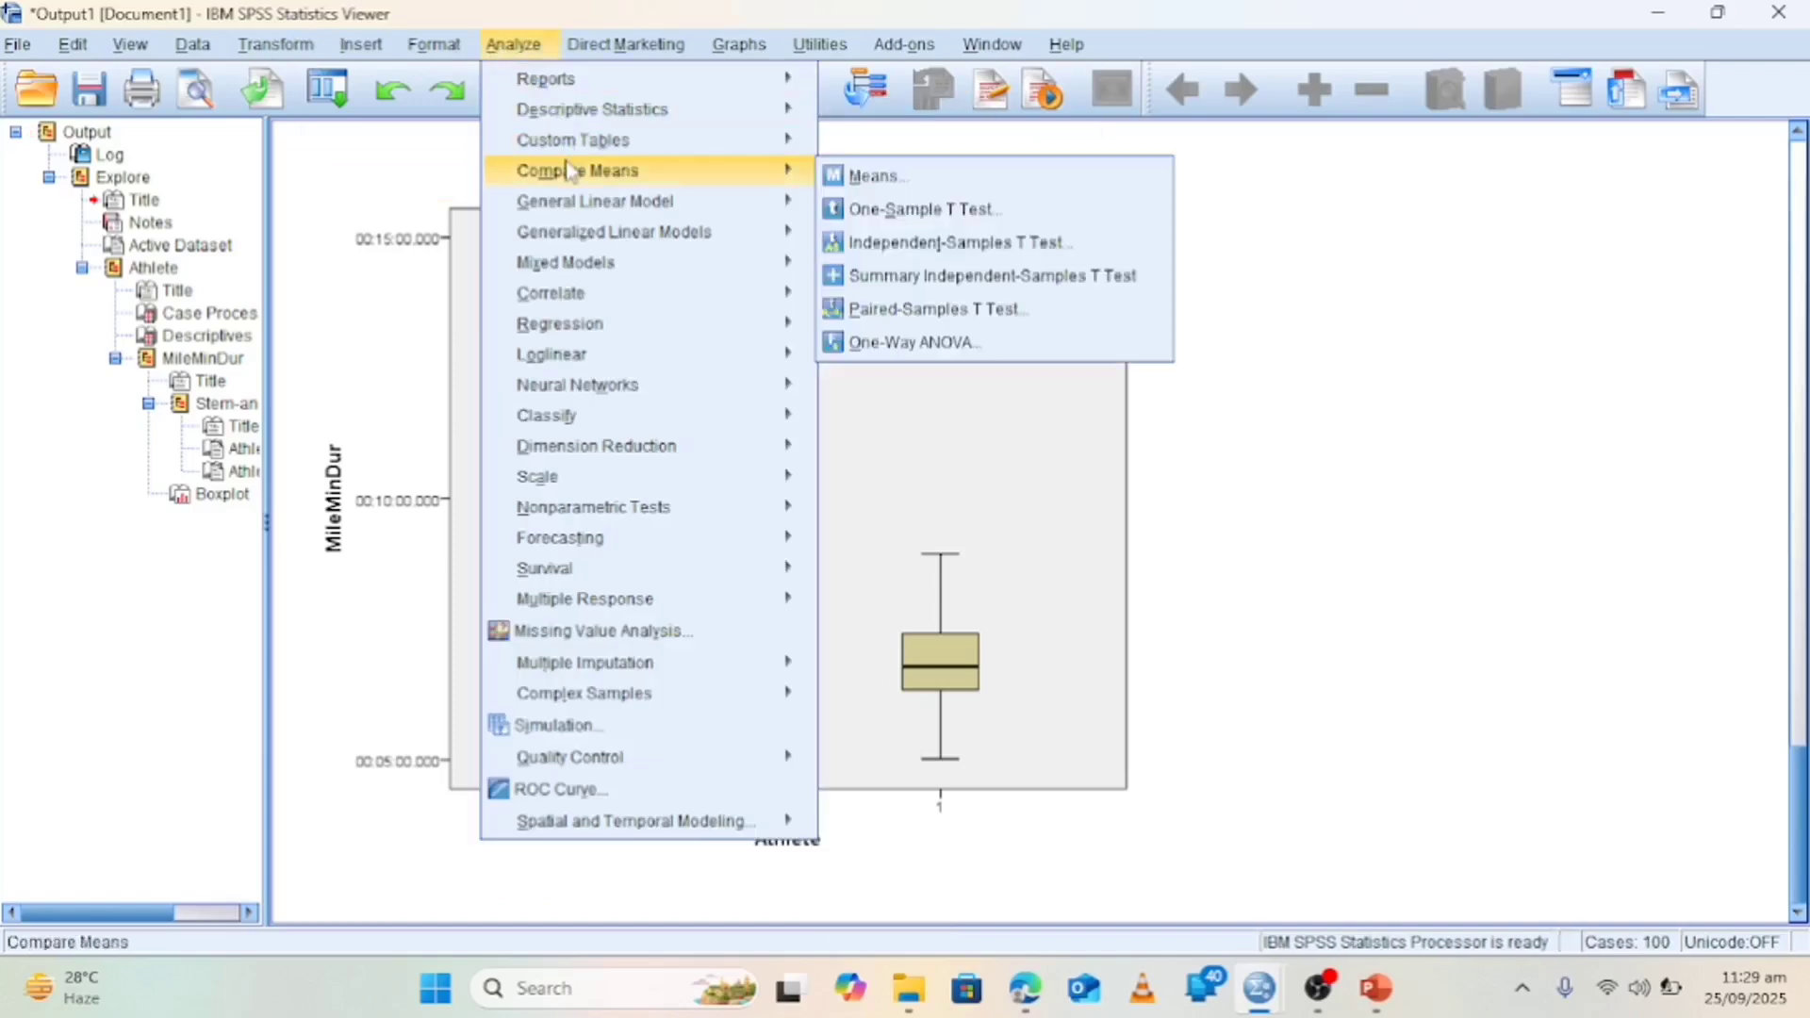
click(998, 247)
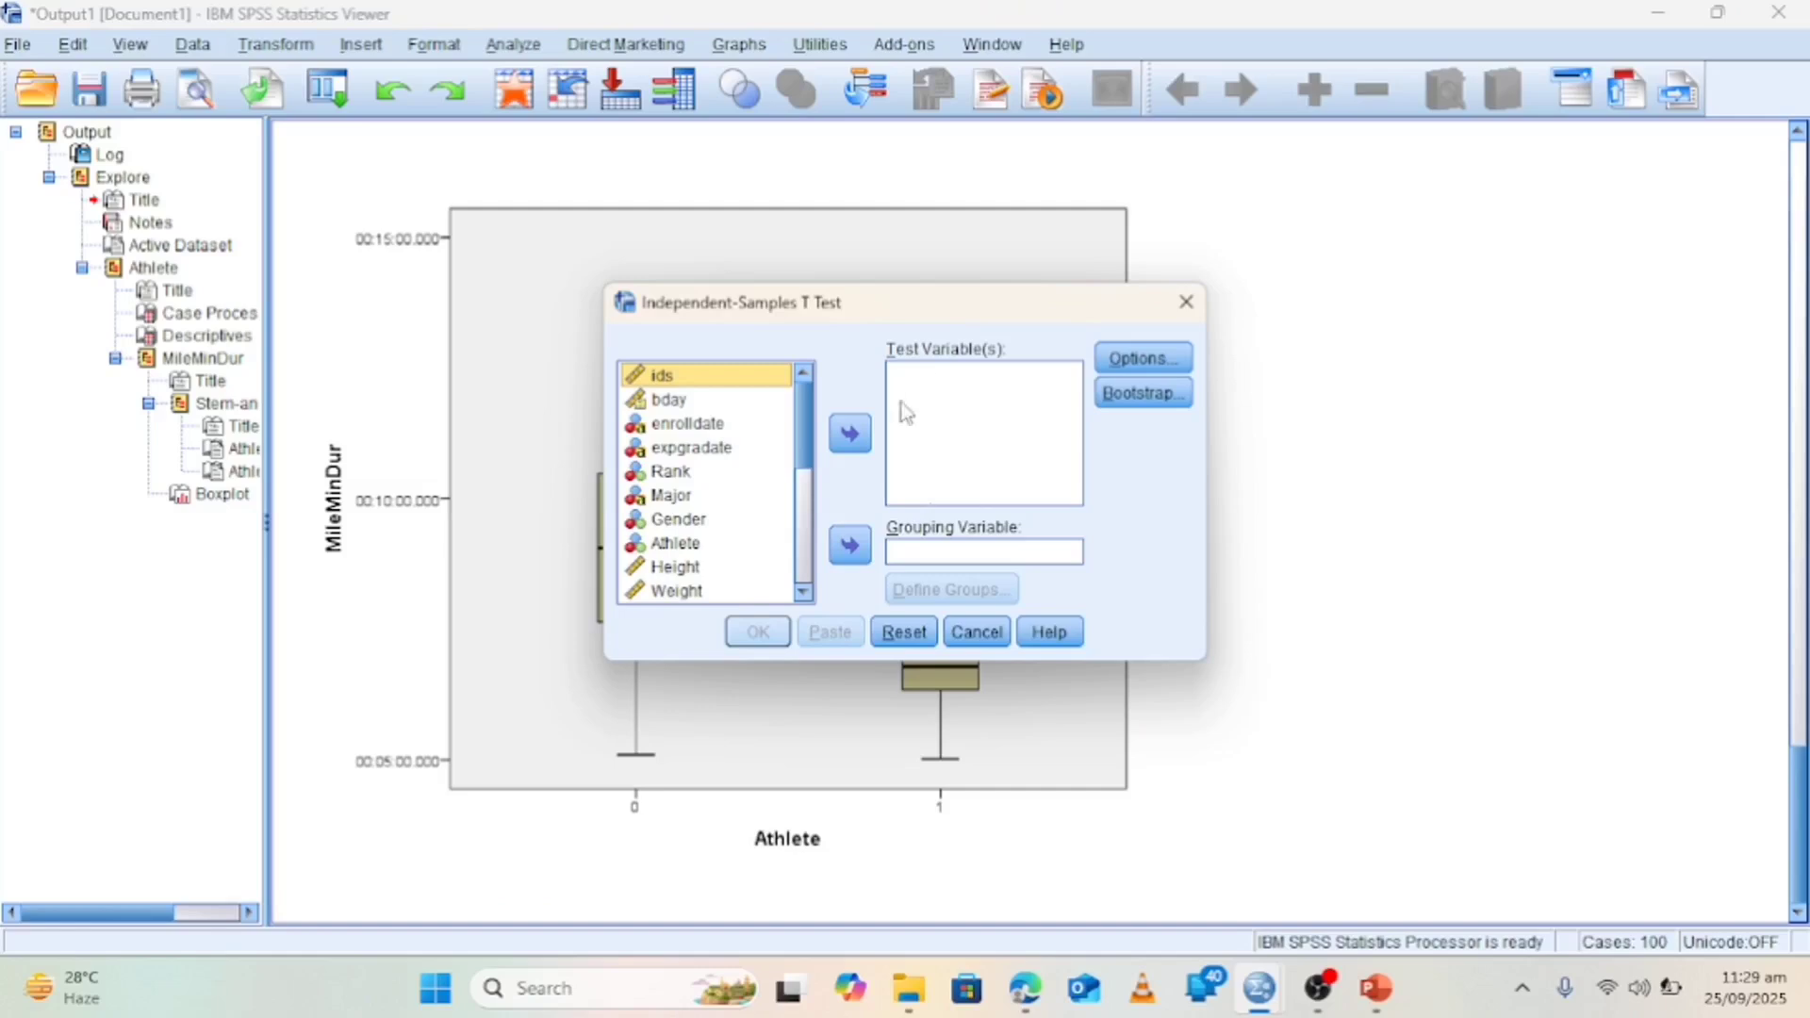
click(804, 593)
click(804, 595)
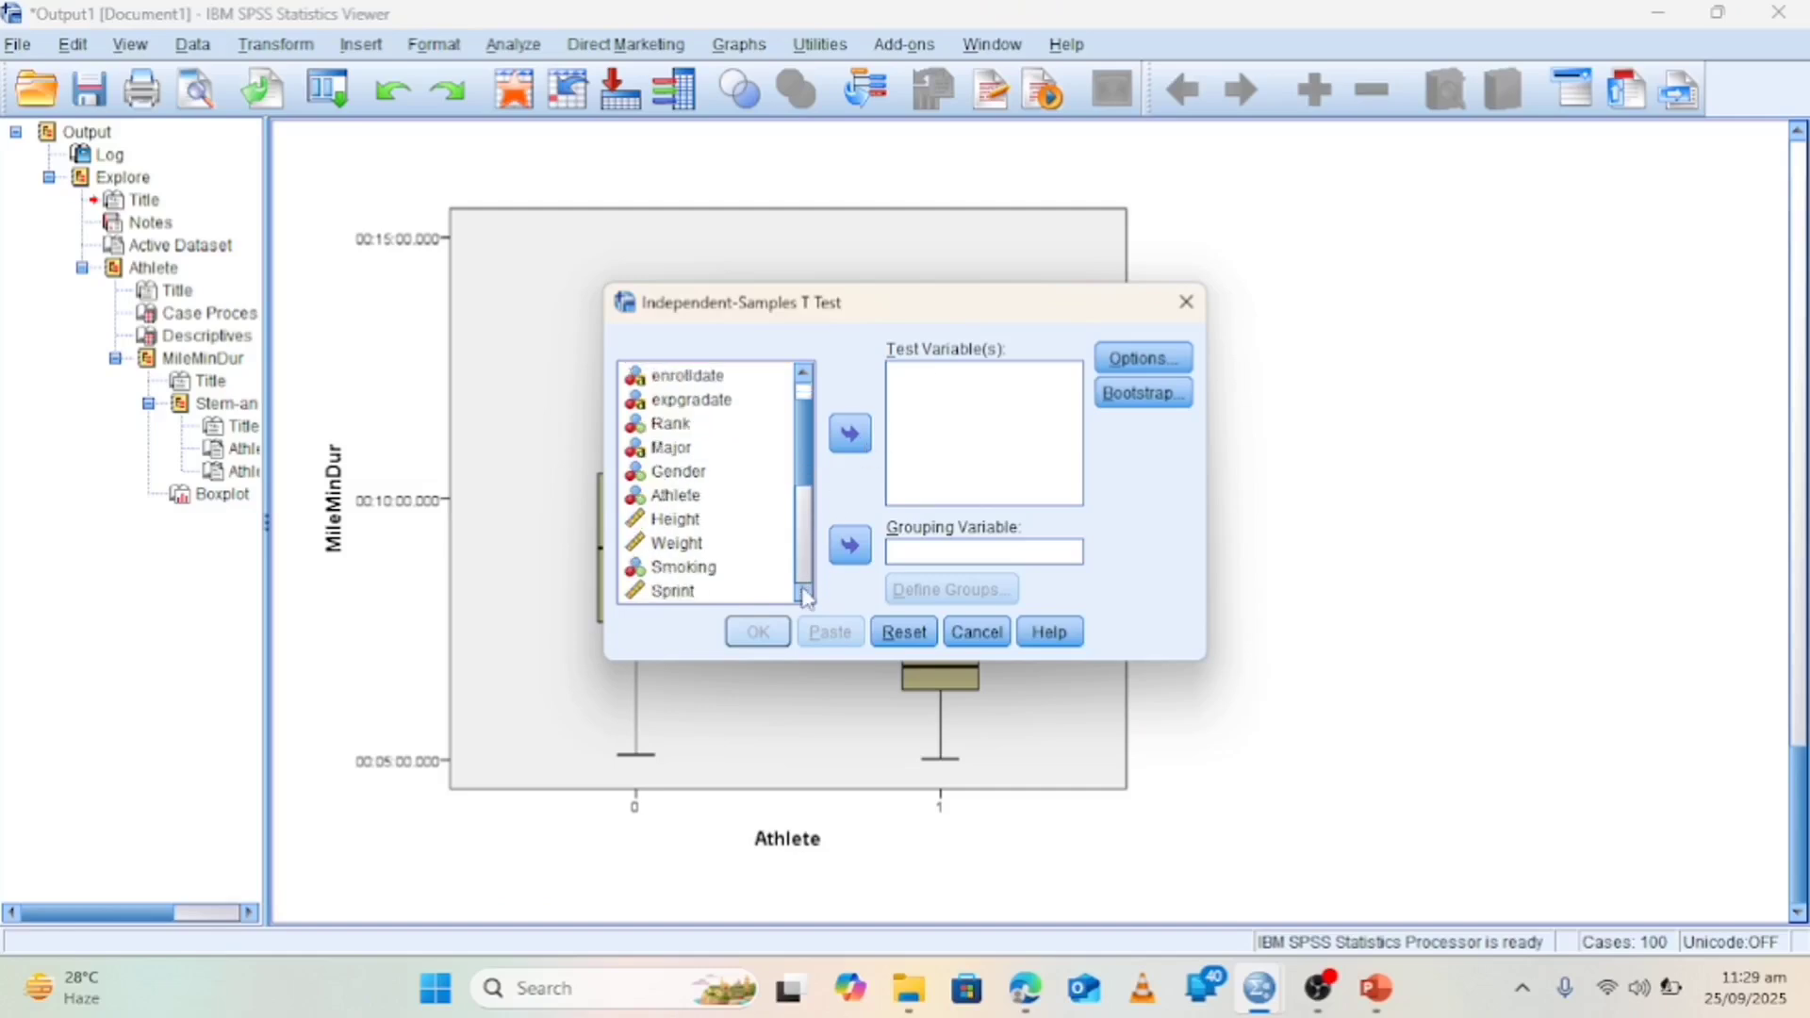
click(804, 595)
click(721, 592)
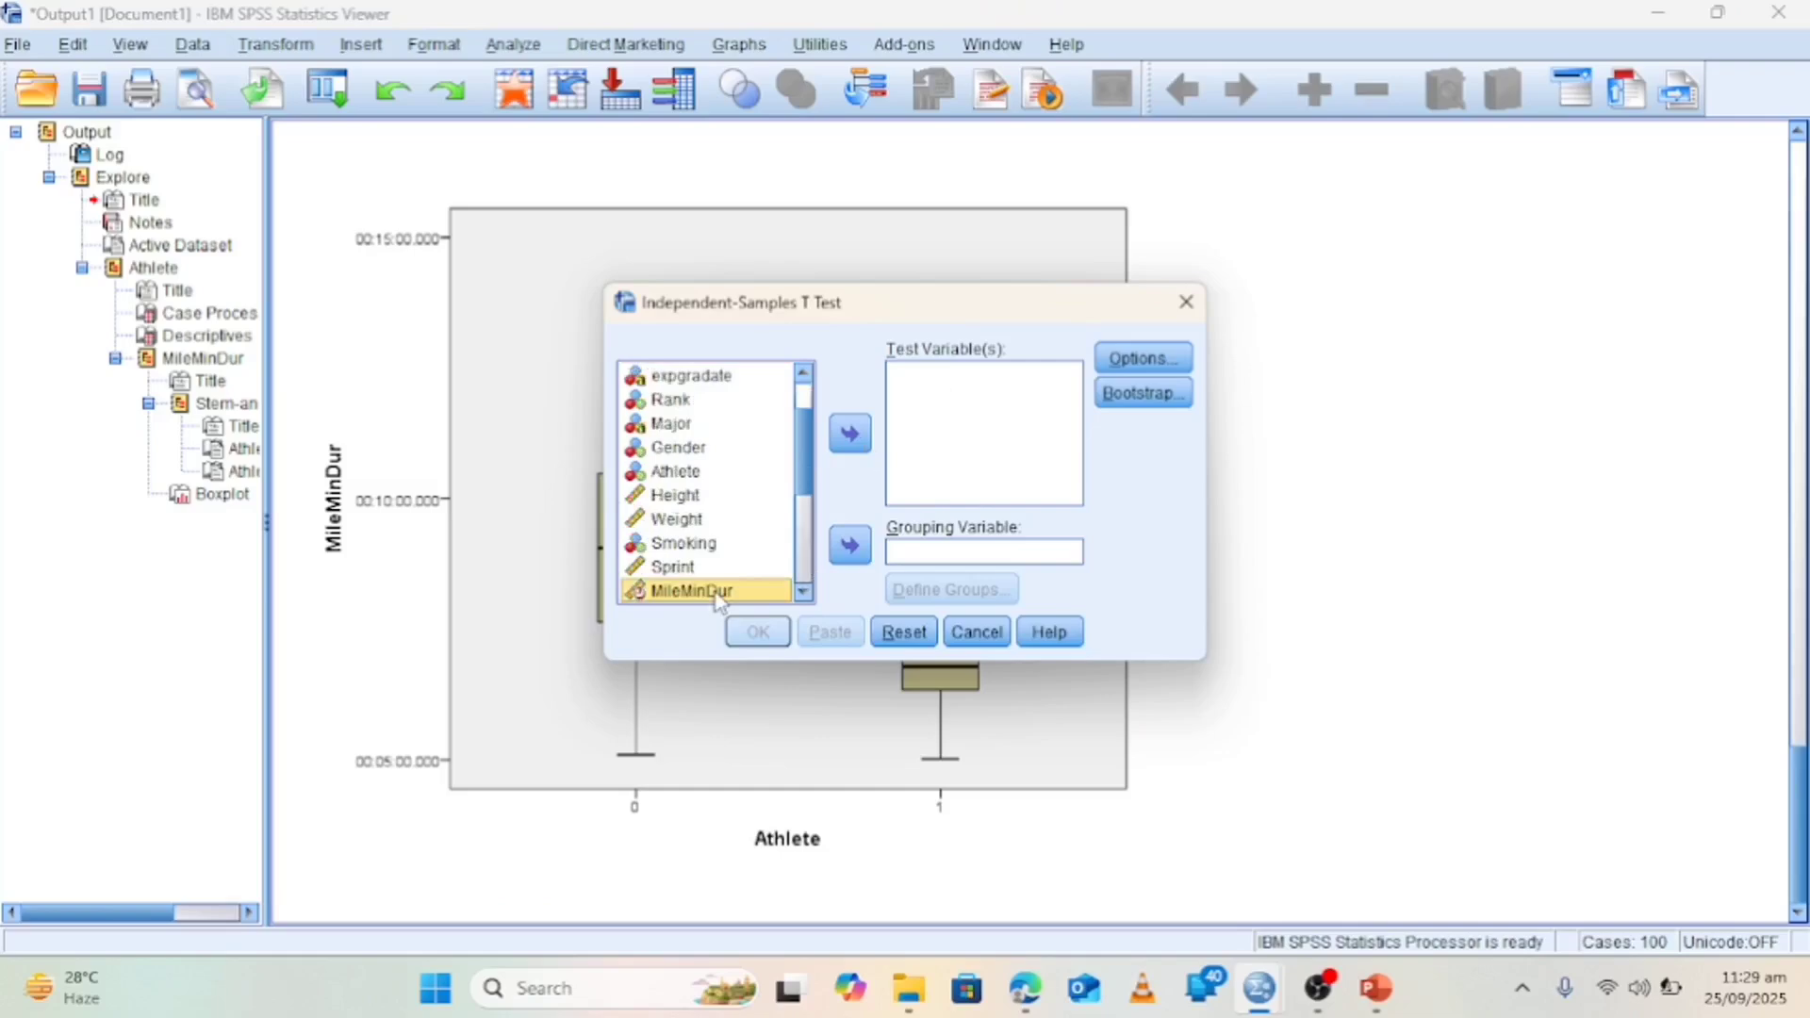
click(850, 436)
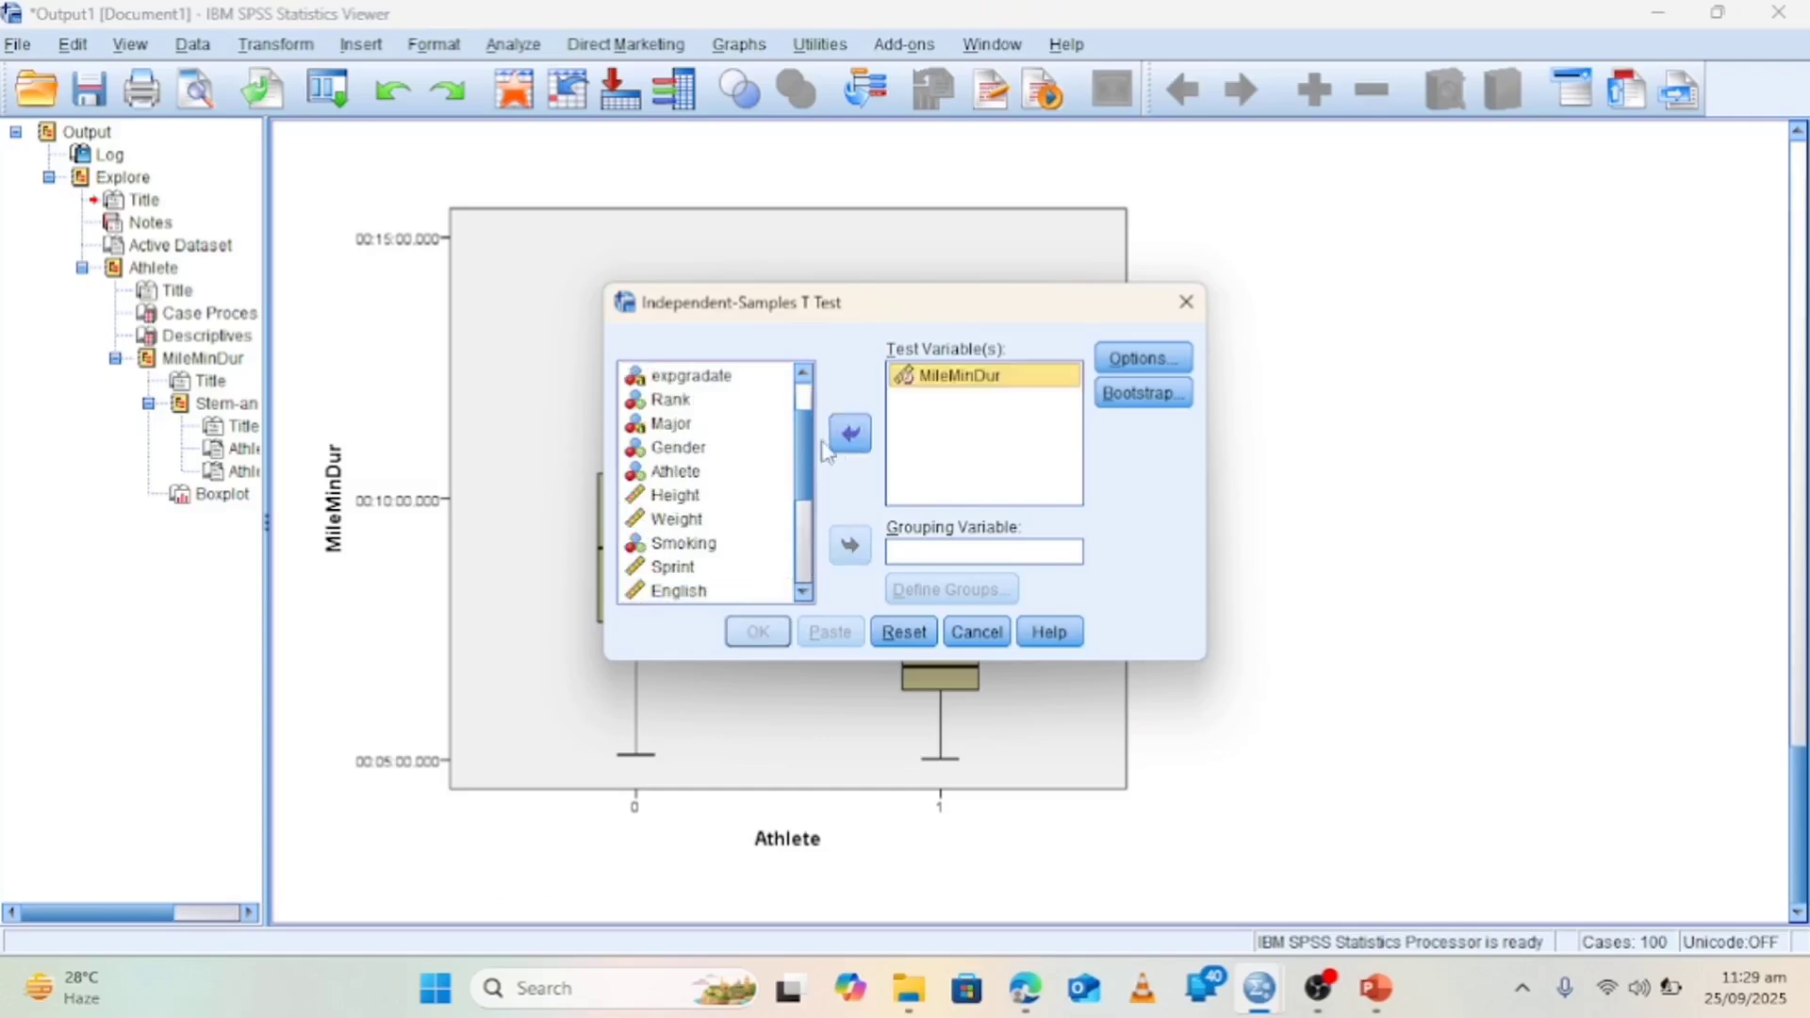
- Assign Athlete as the grouping variable, keeping the 95% confidence interval and excluding missing cases analysis by analysis
click(714, 479)
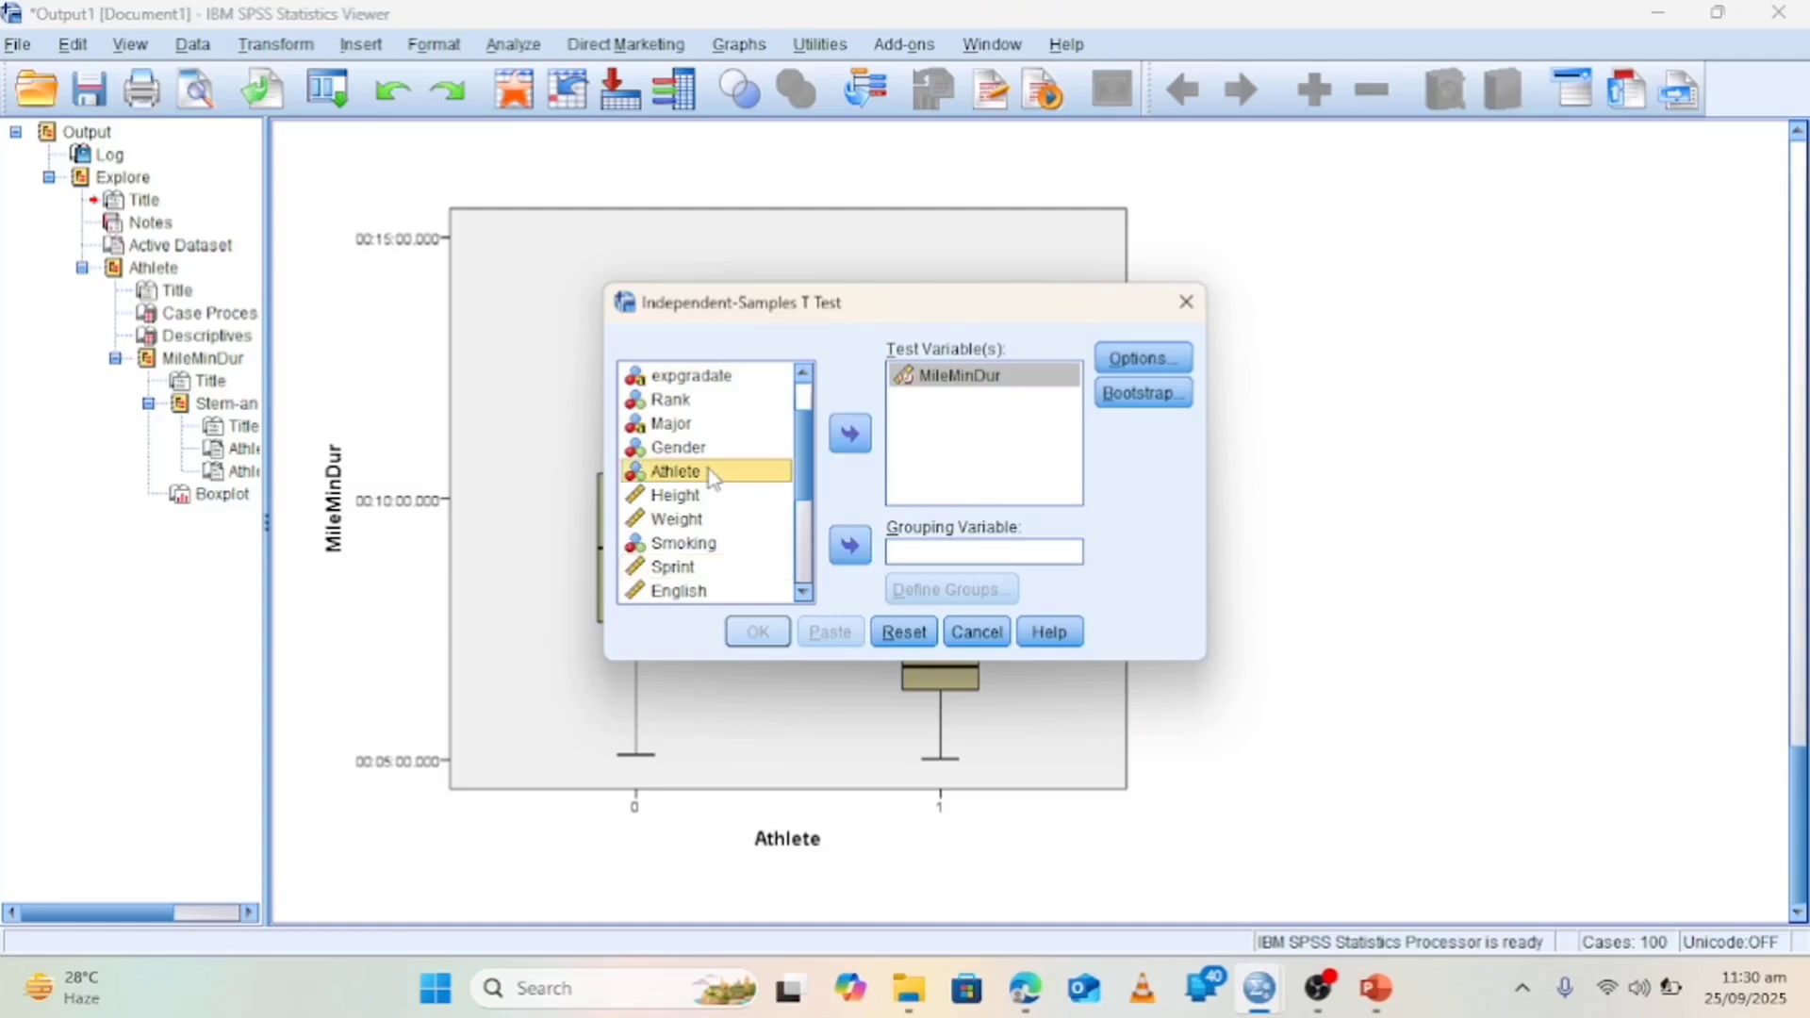
click(850, 547)
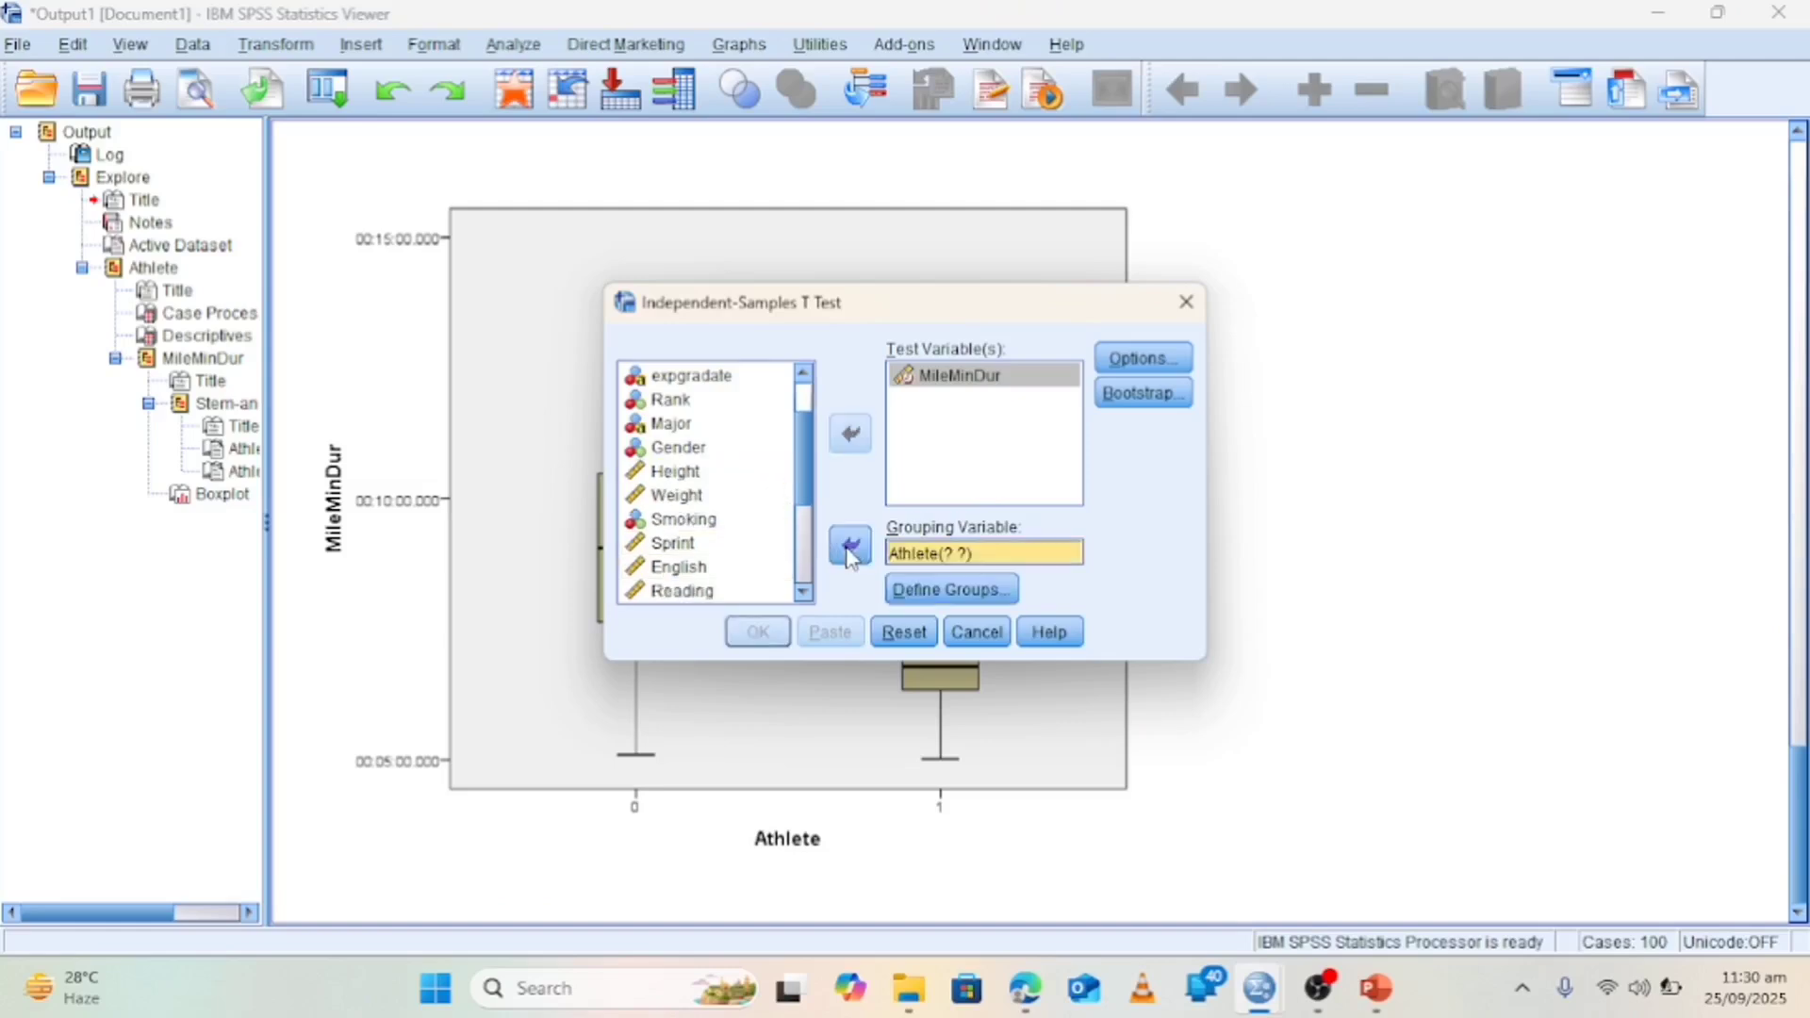
click(1124, 367)
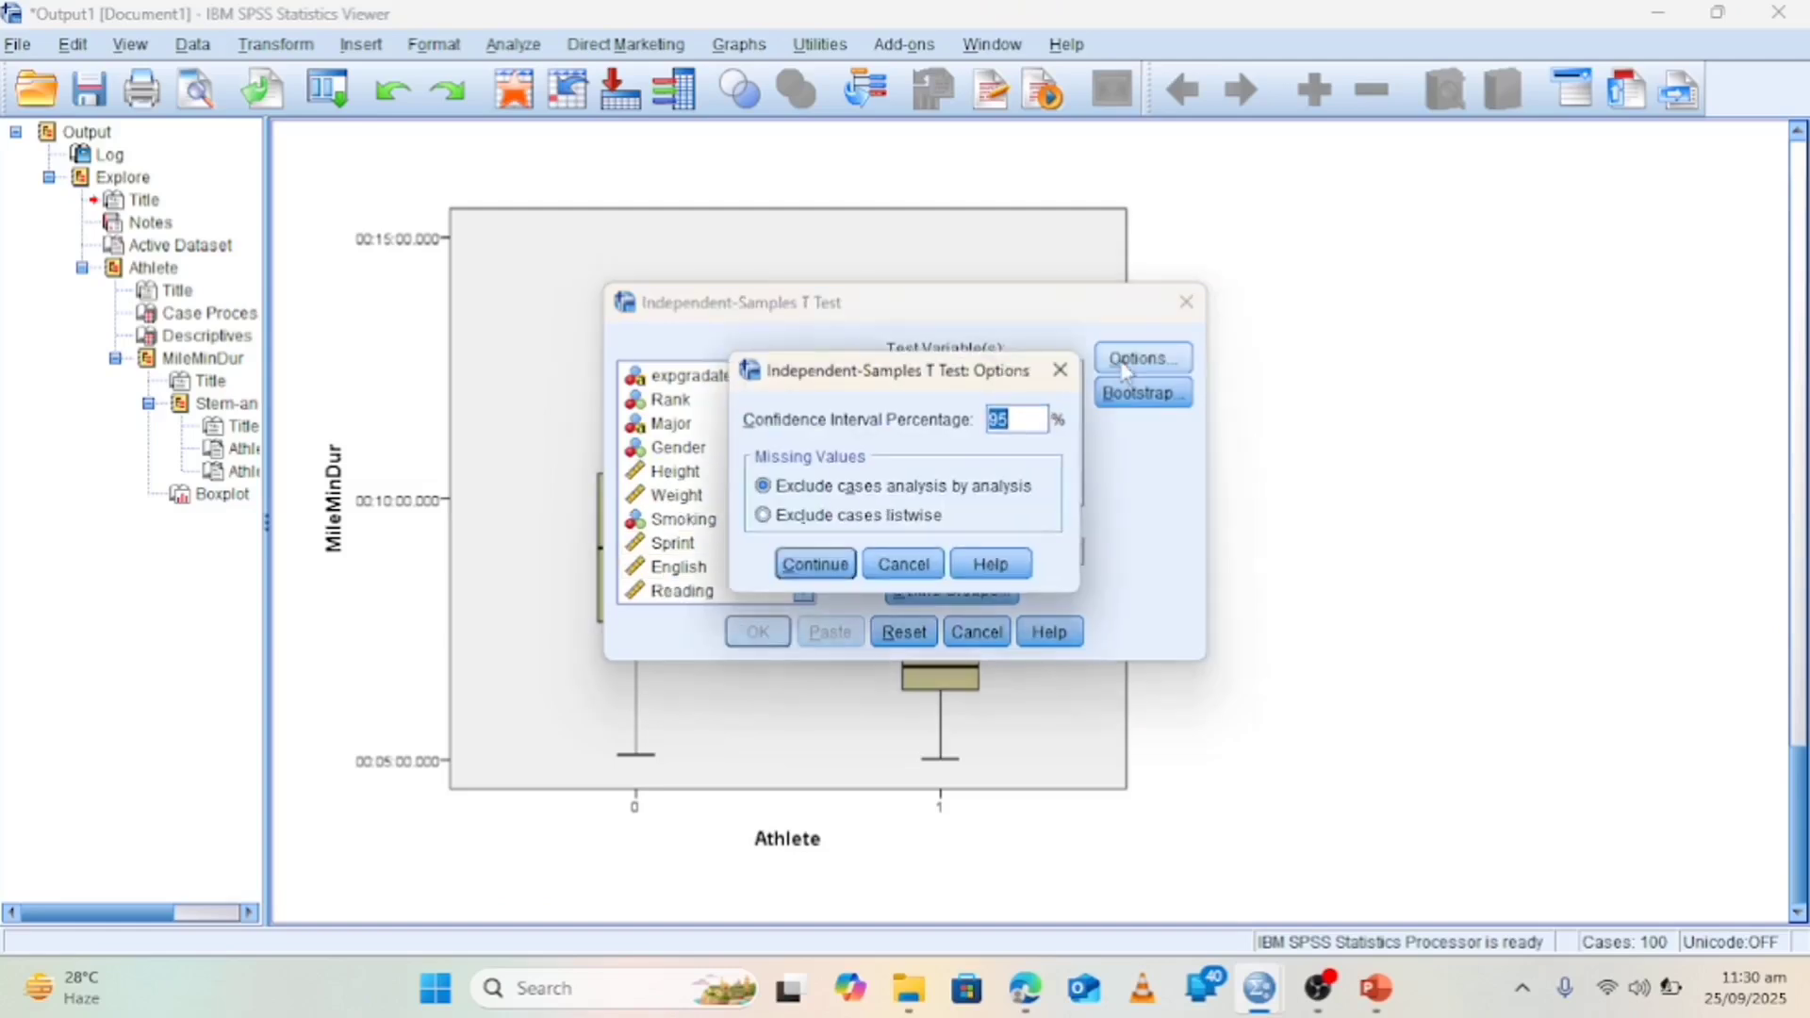
click(817, 564)
click(836, 564)
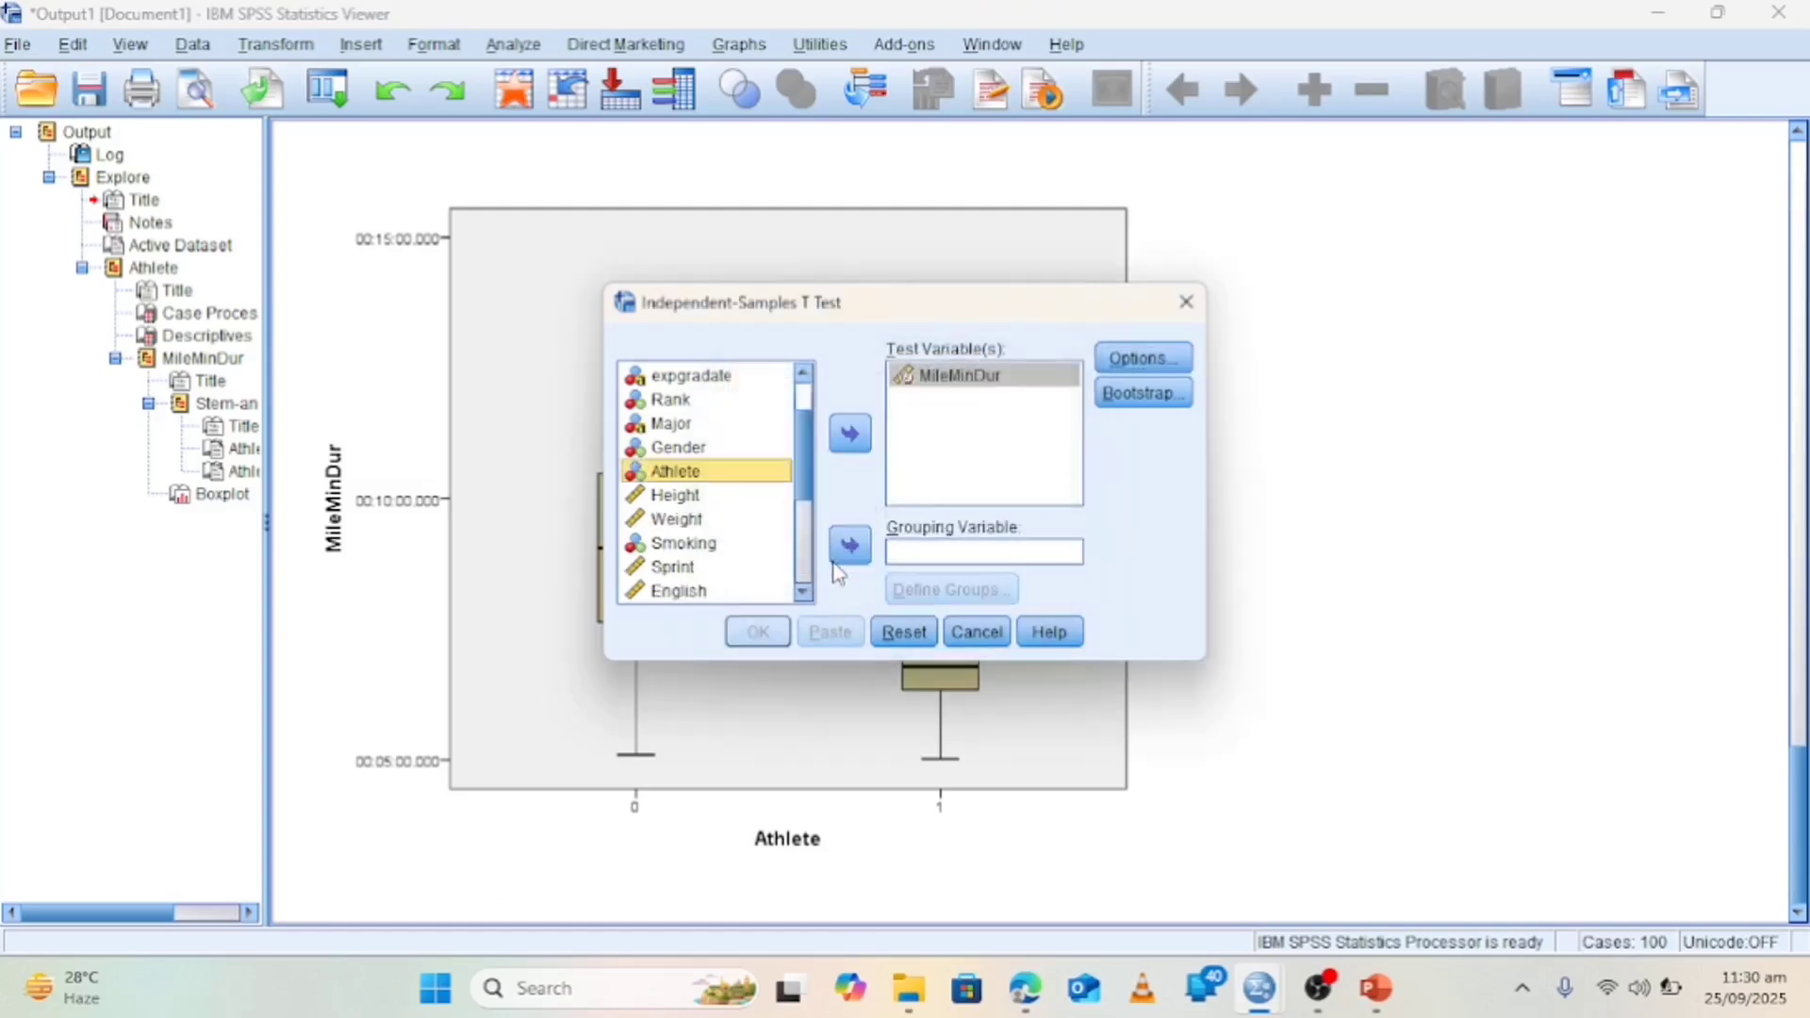
click(849, 552)
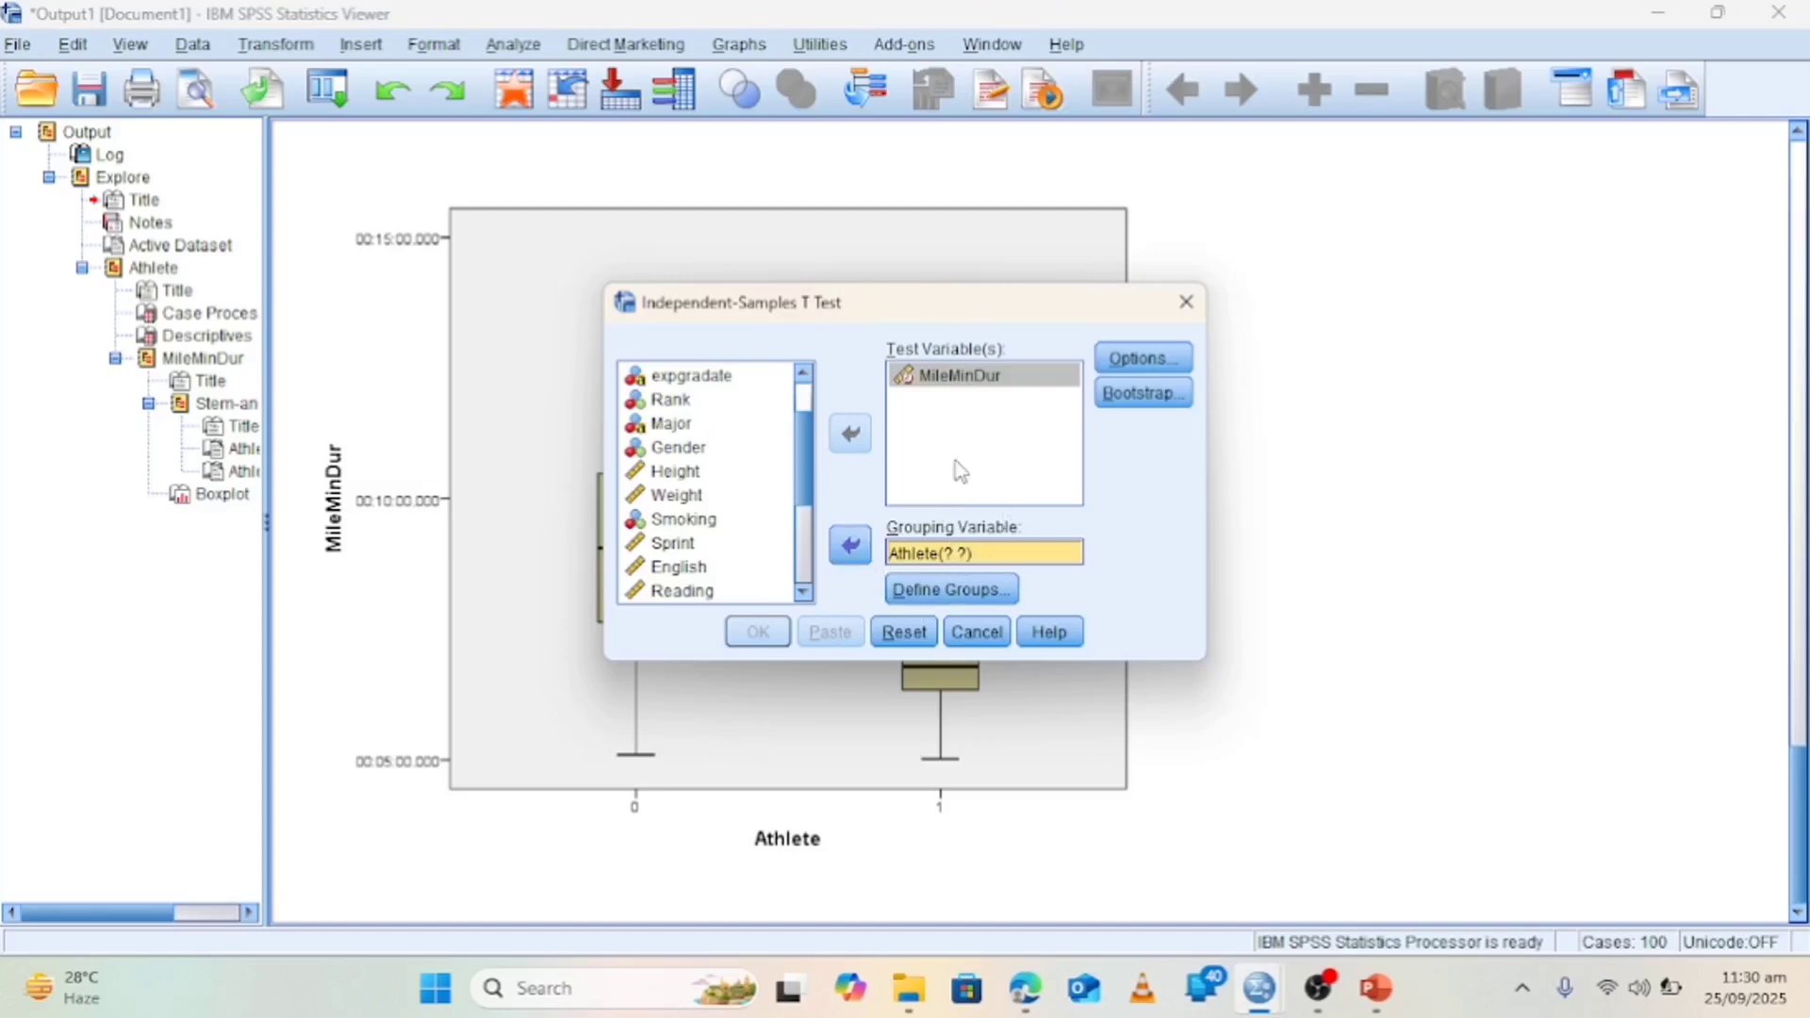
- Define Athlete group 1 as 0 and group 2 as 1, and run the t test to display its result tables
click(959, 594)
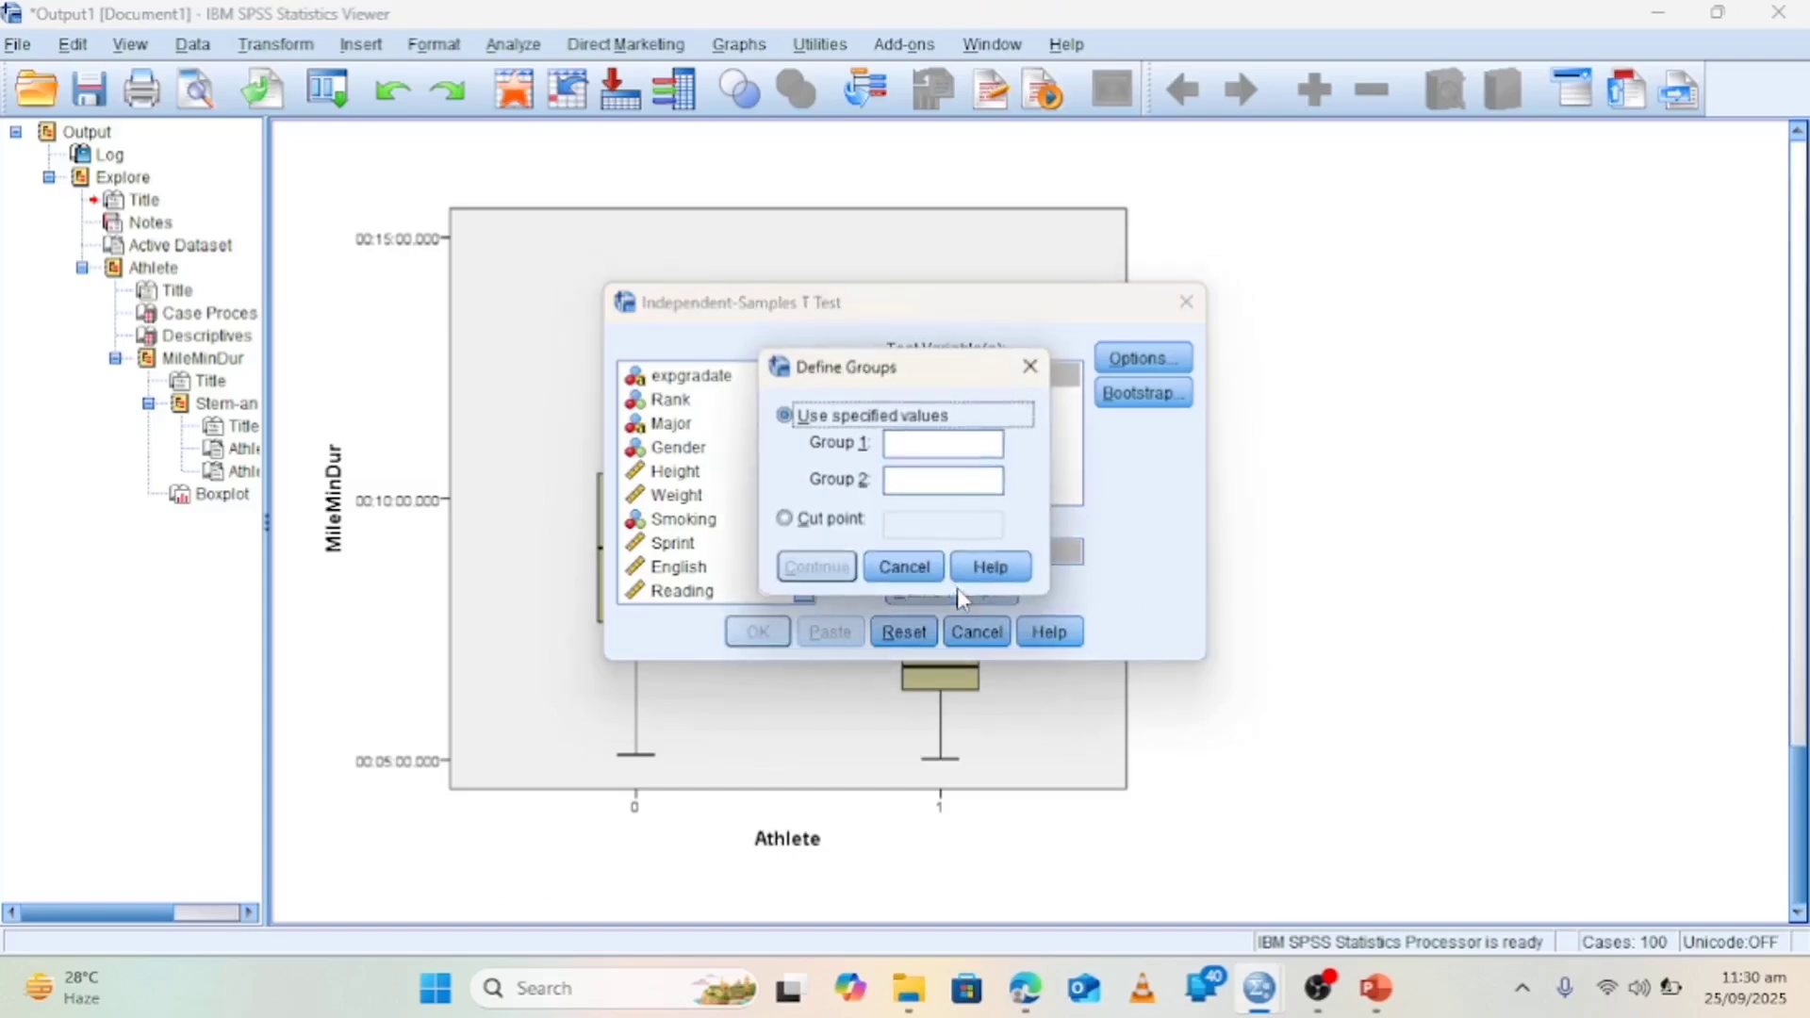
click(937, 449)
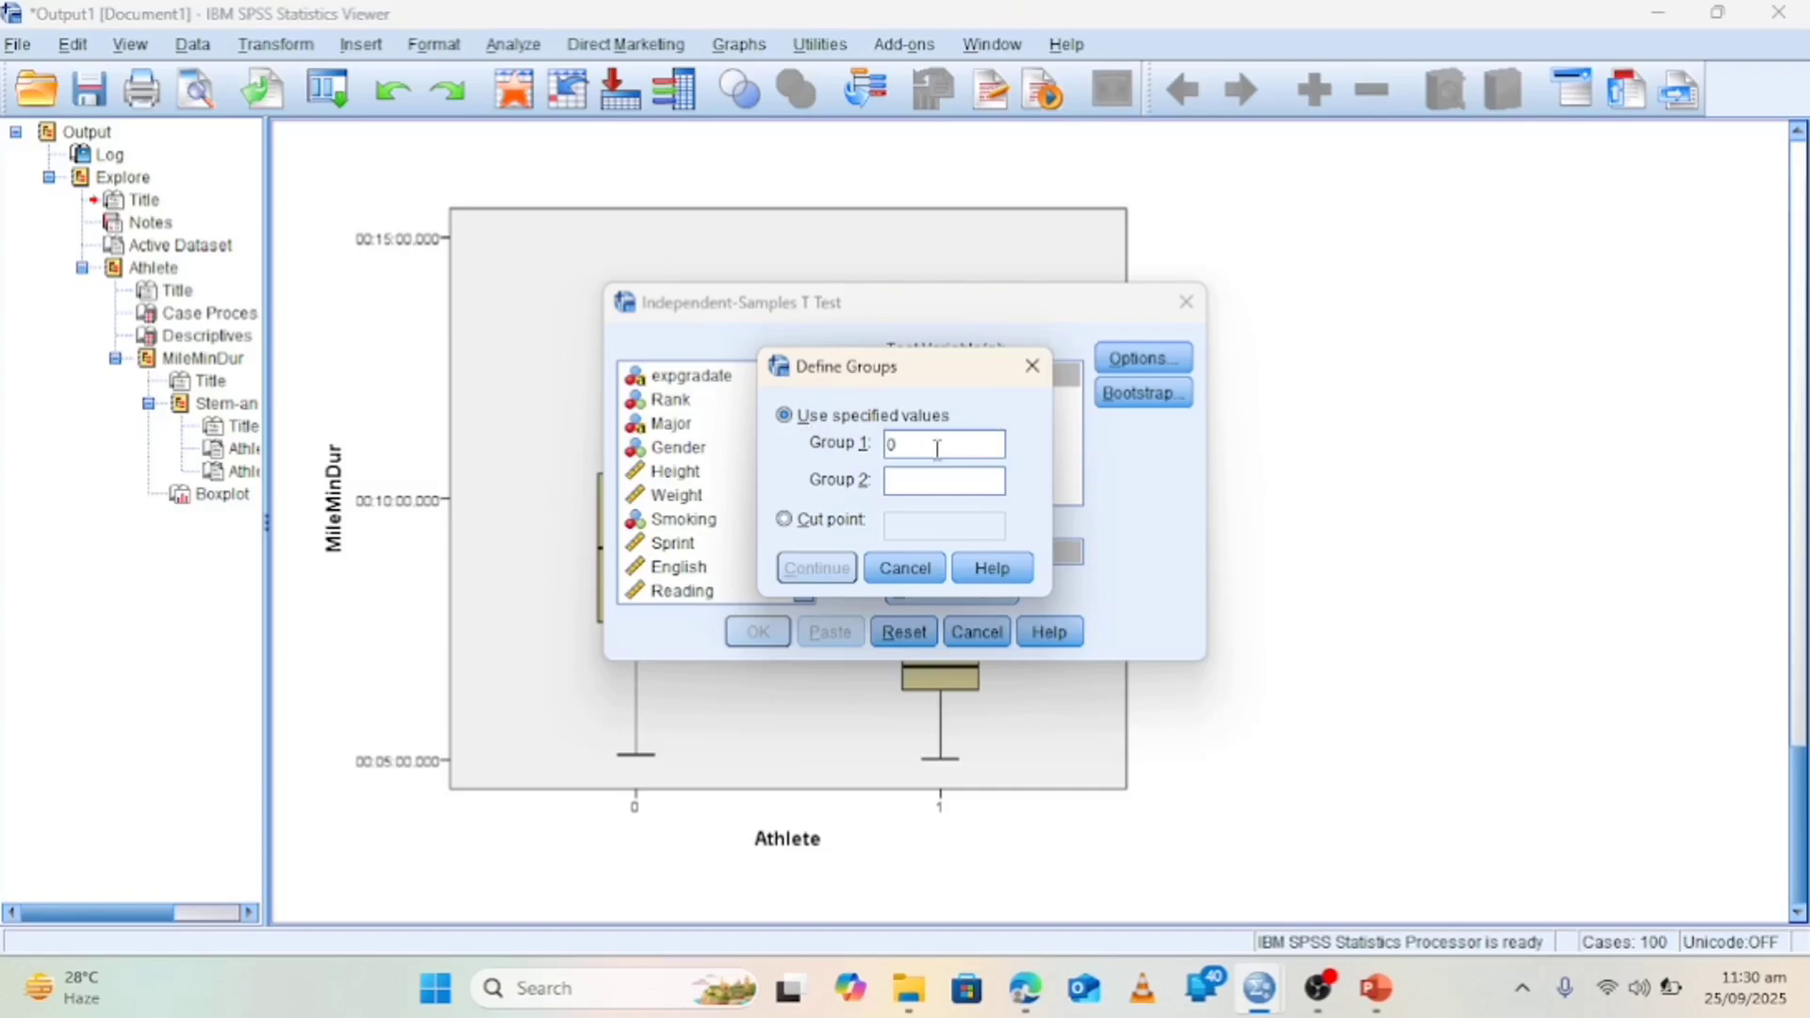
text(1)
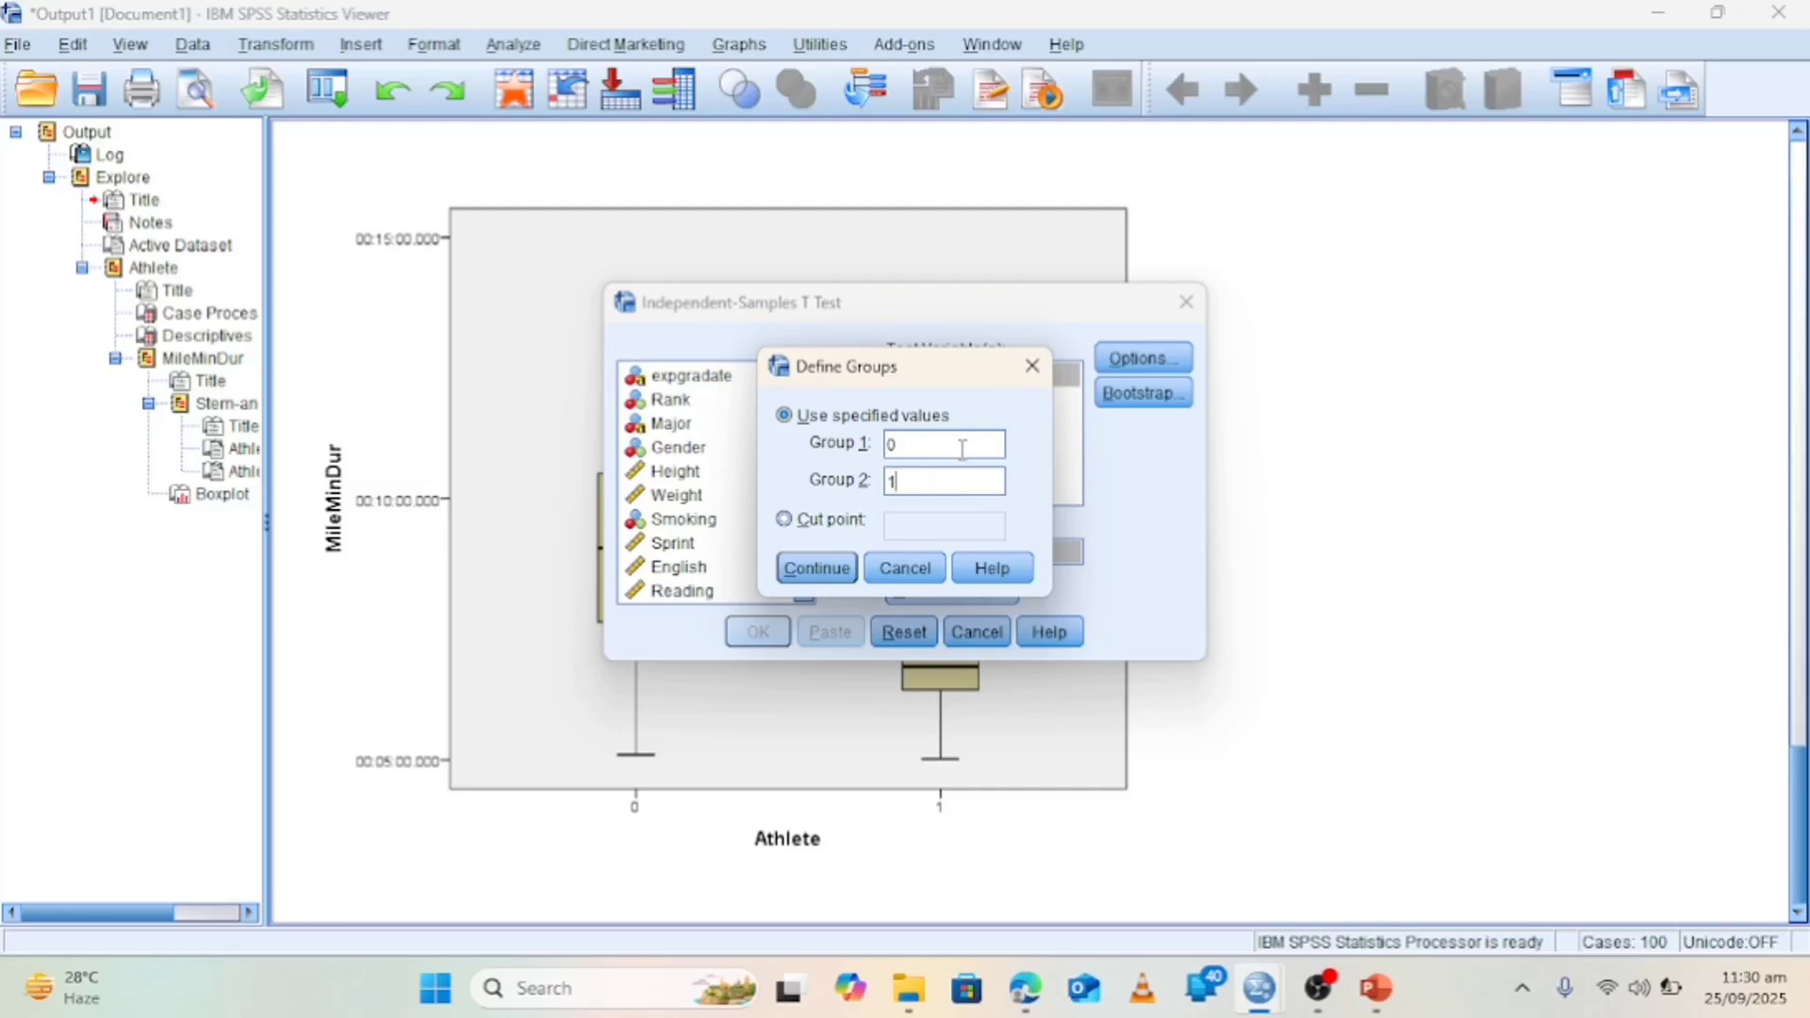
click(816, 569)
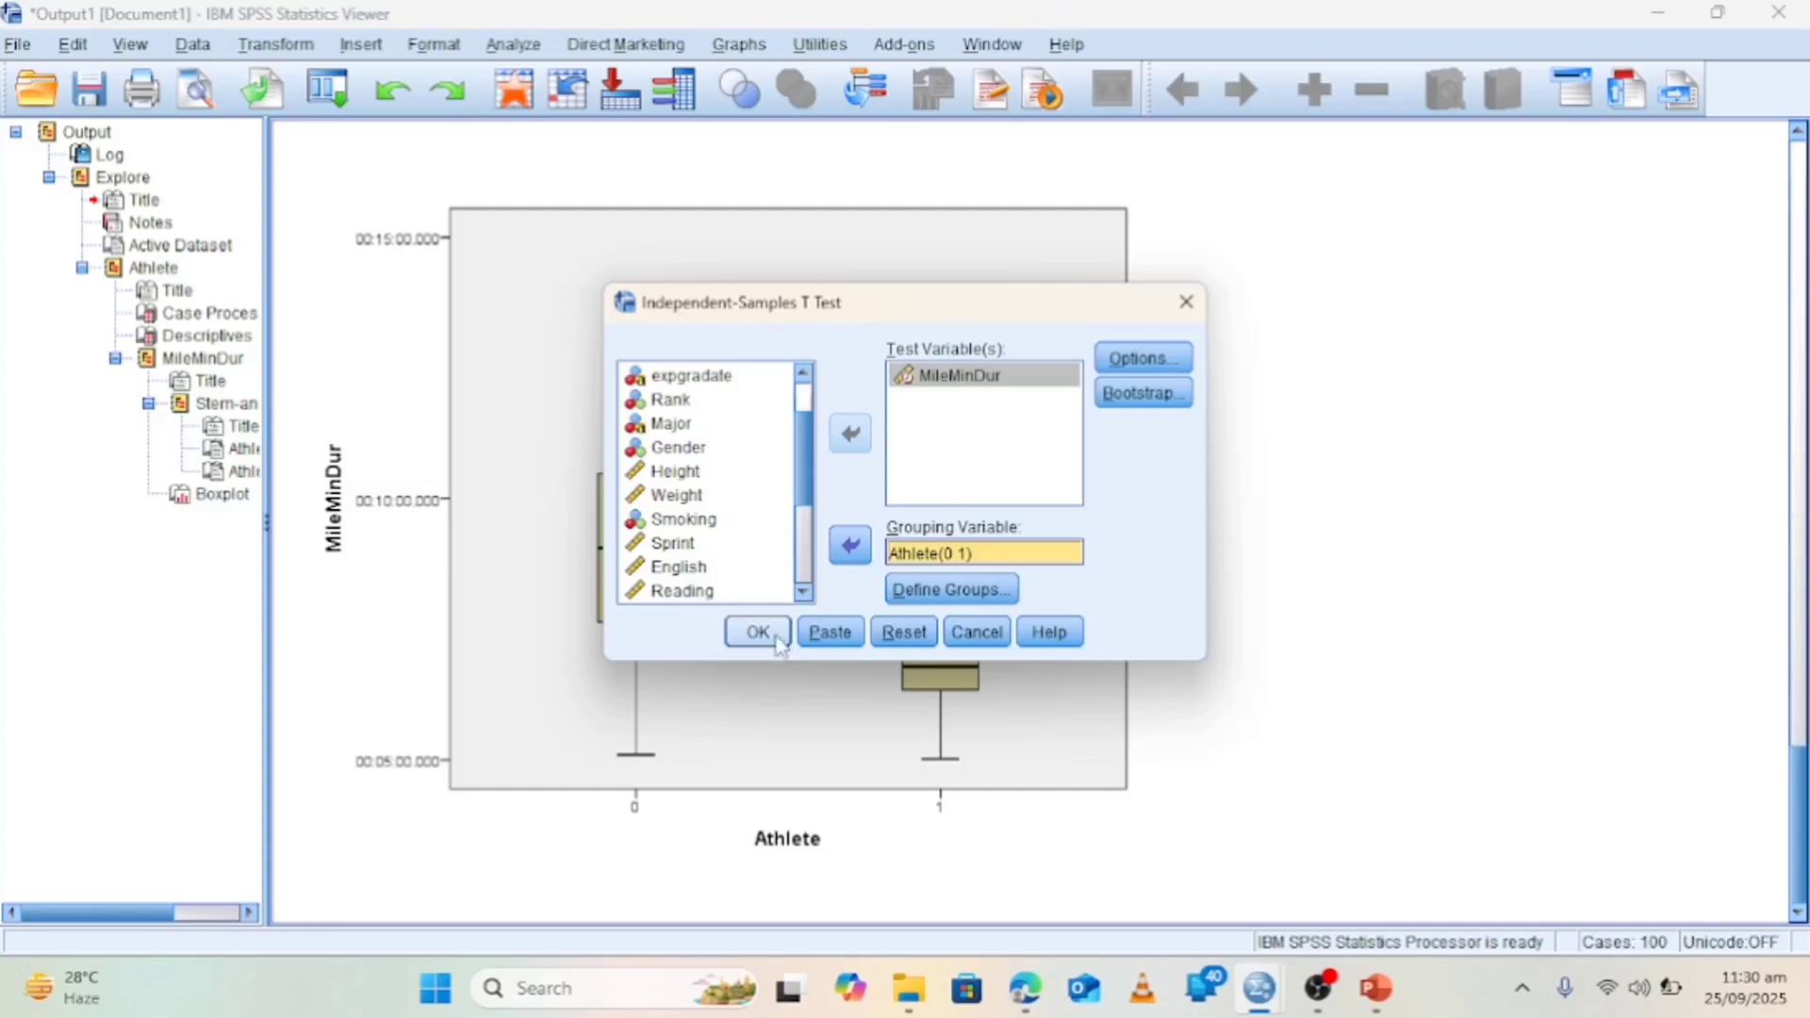
click(773, 638)
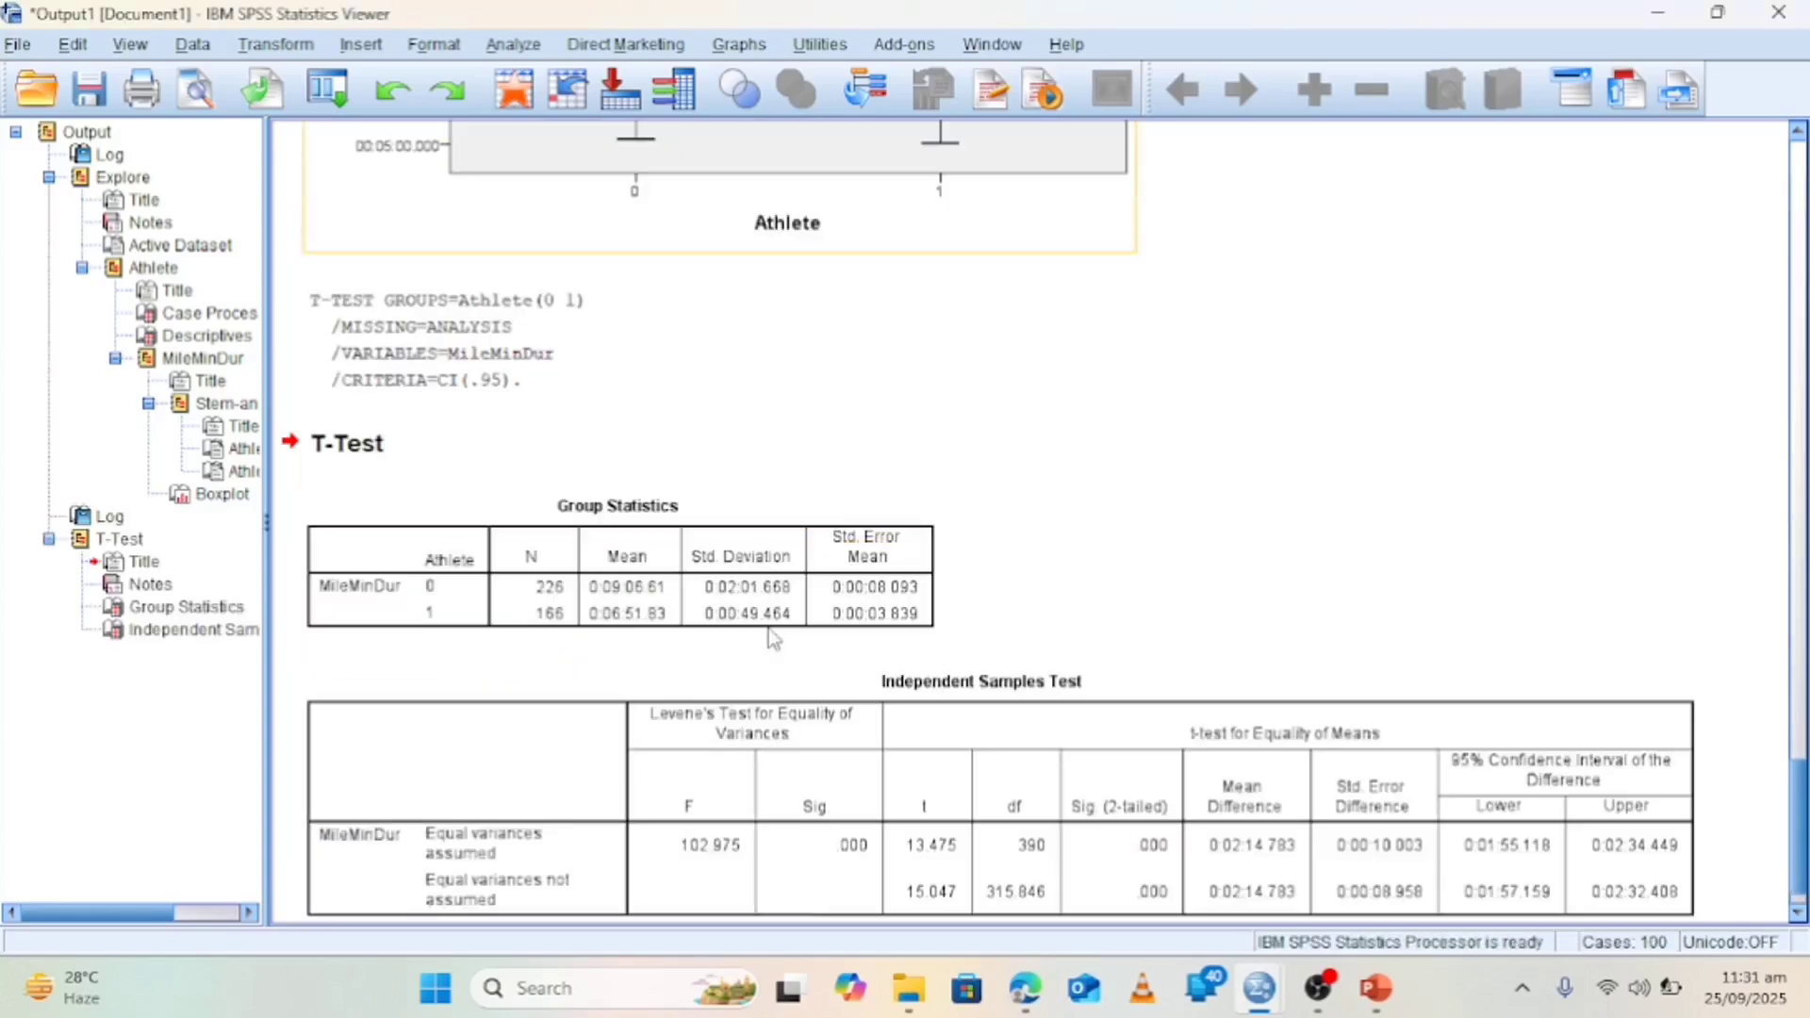
click(1797, 913)
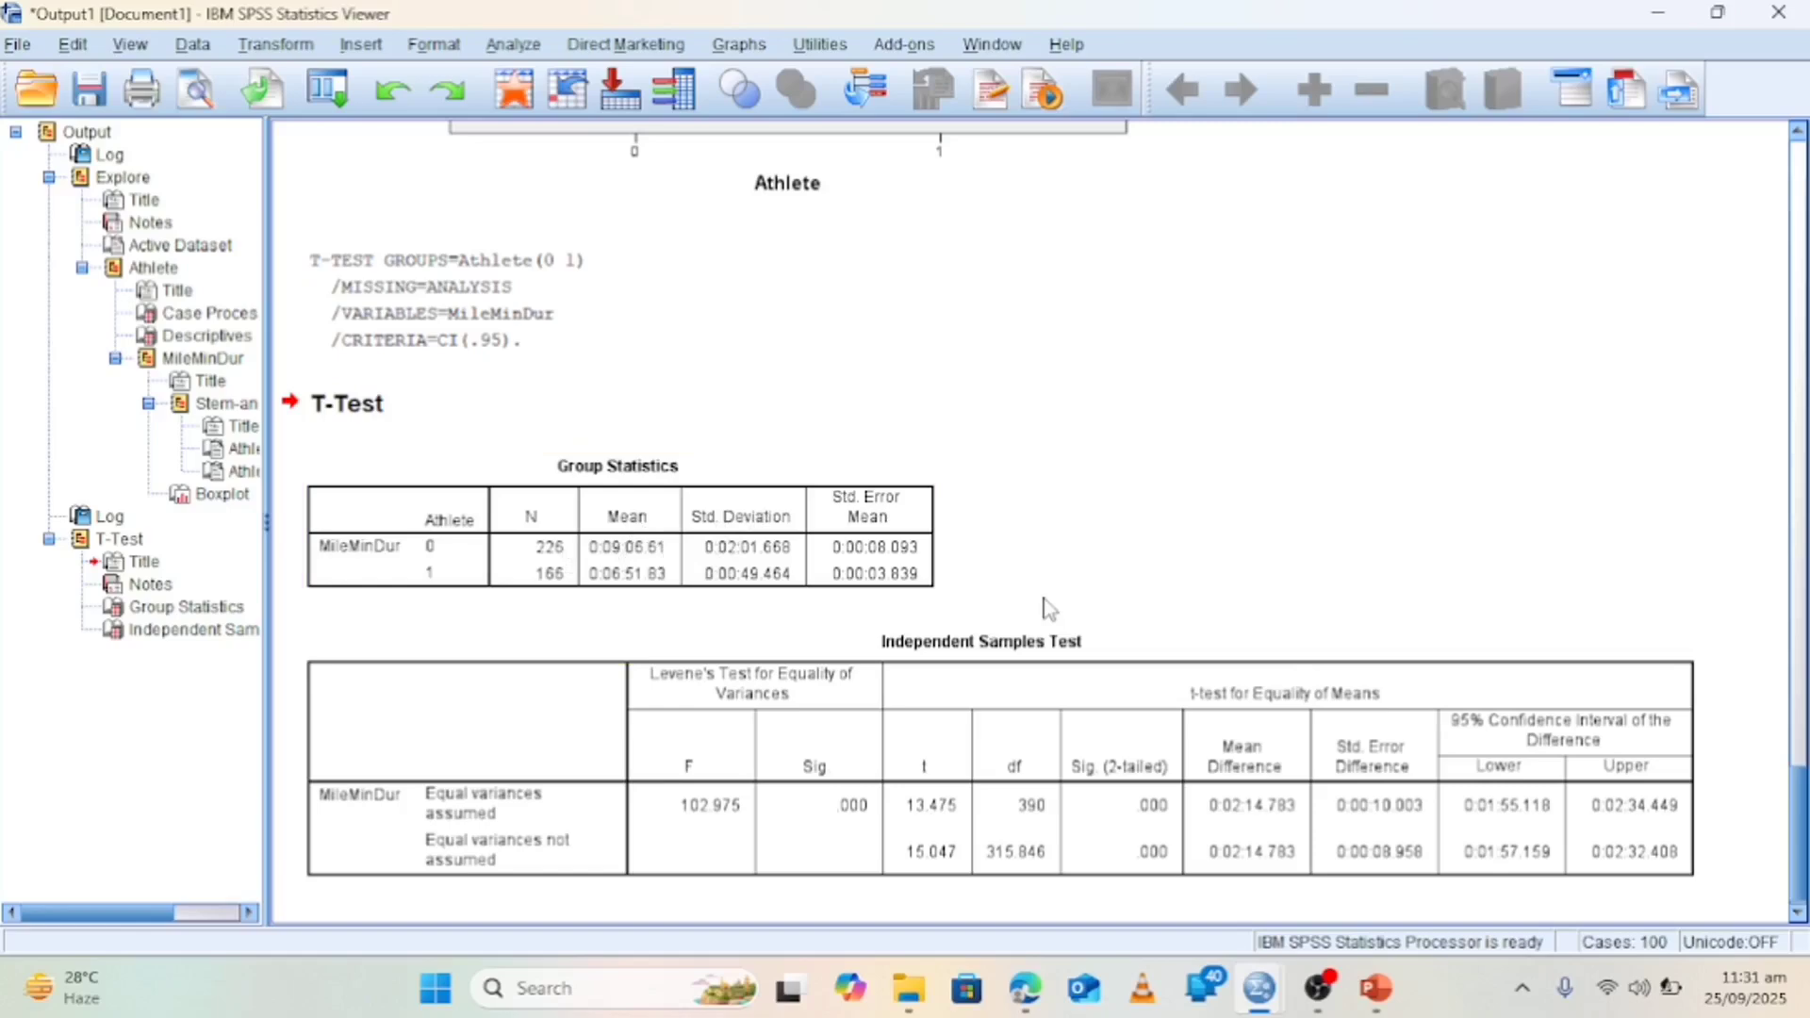
click(1797, 914)
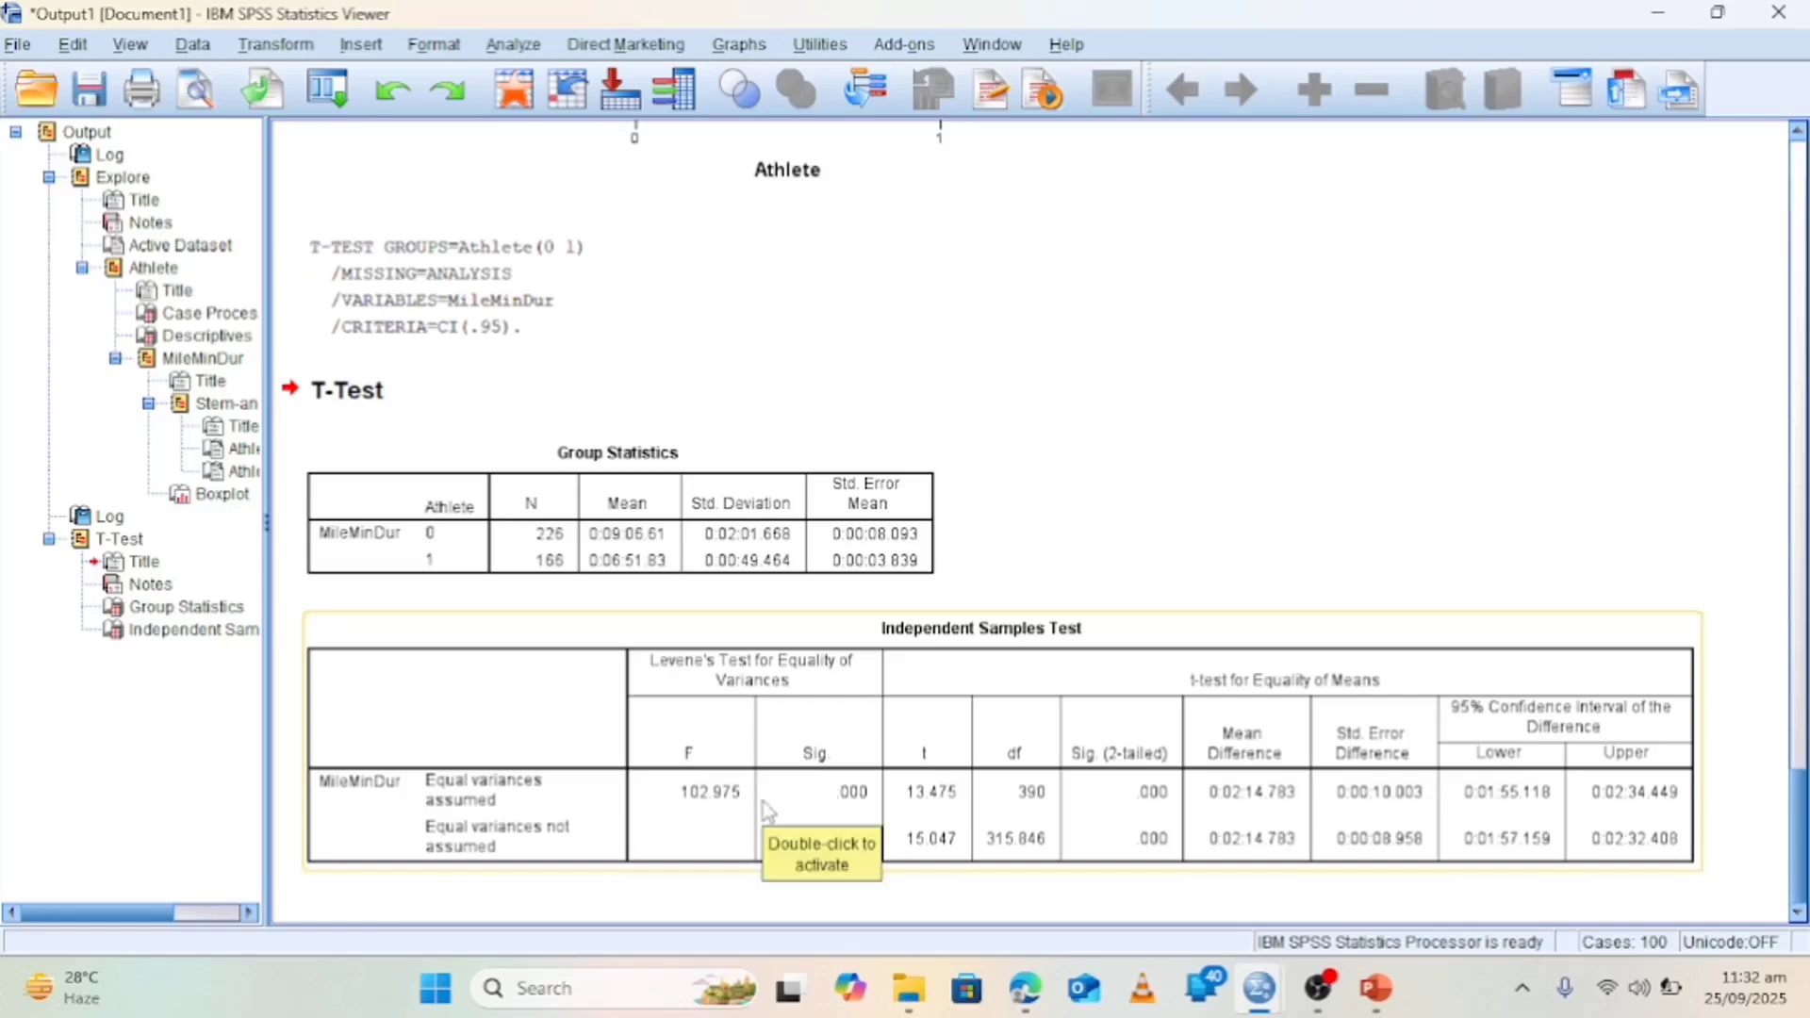
- Switch to T tests.pdf in Edge and review the page on Levene's test for equality of variances
mouse_move(1027, 990)
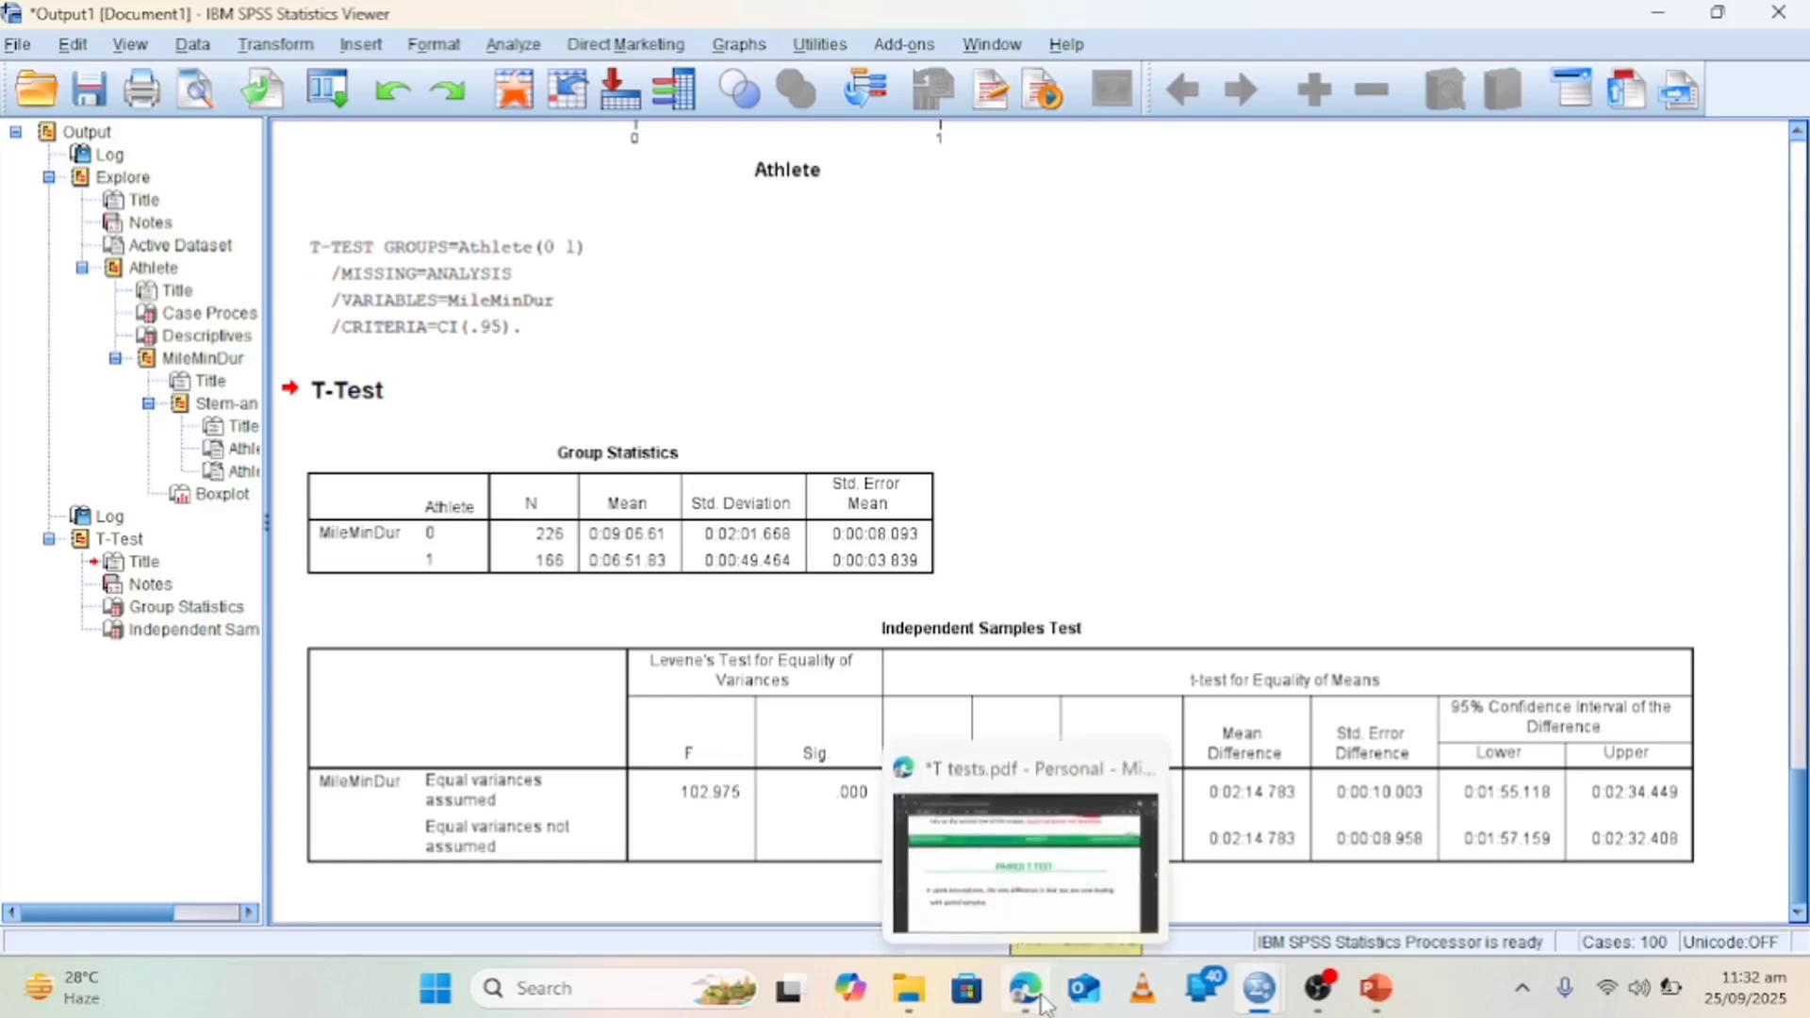
click(1053, 908)
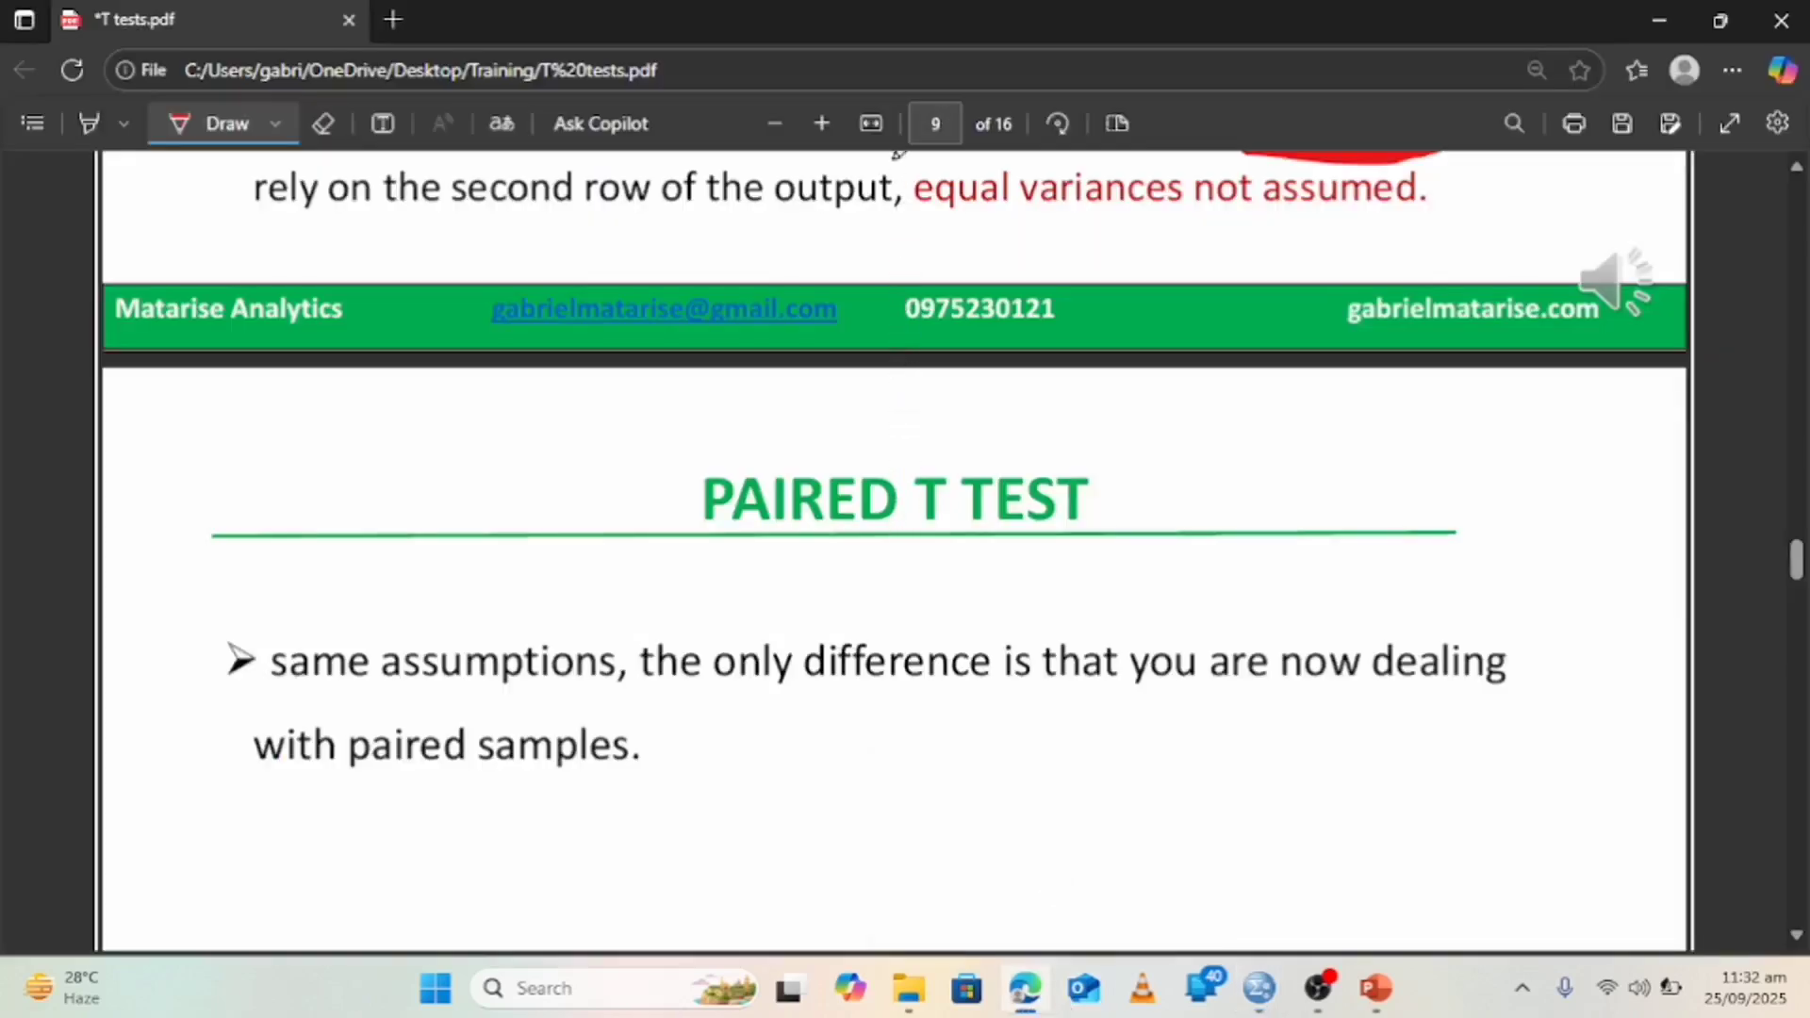
scroll(900, 161, up, 1)
scroll(896, 551, up, 4)
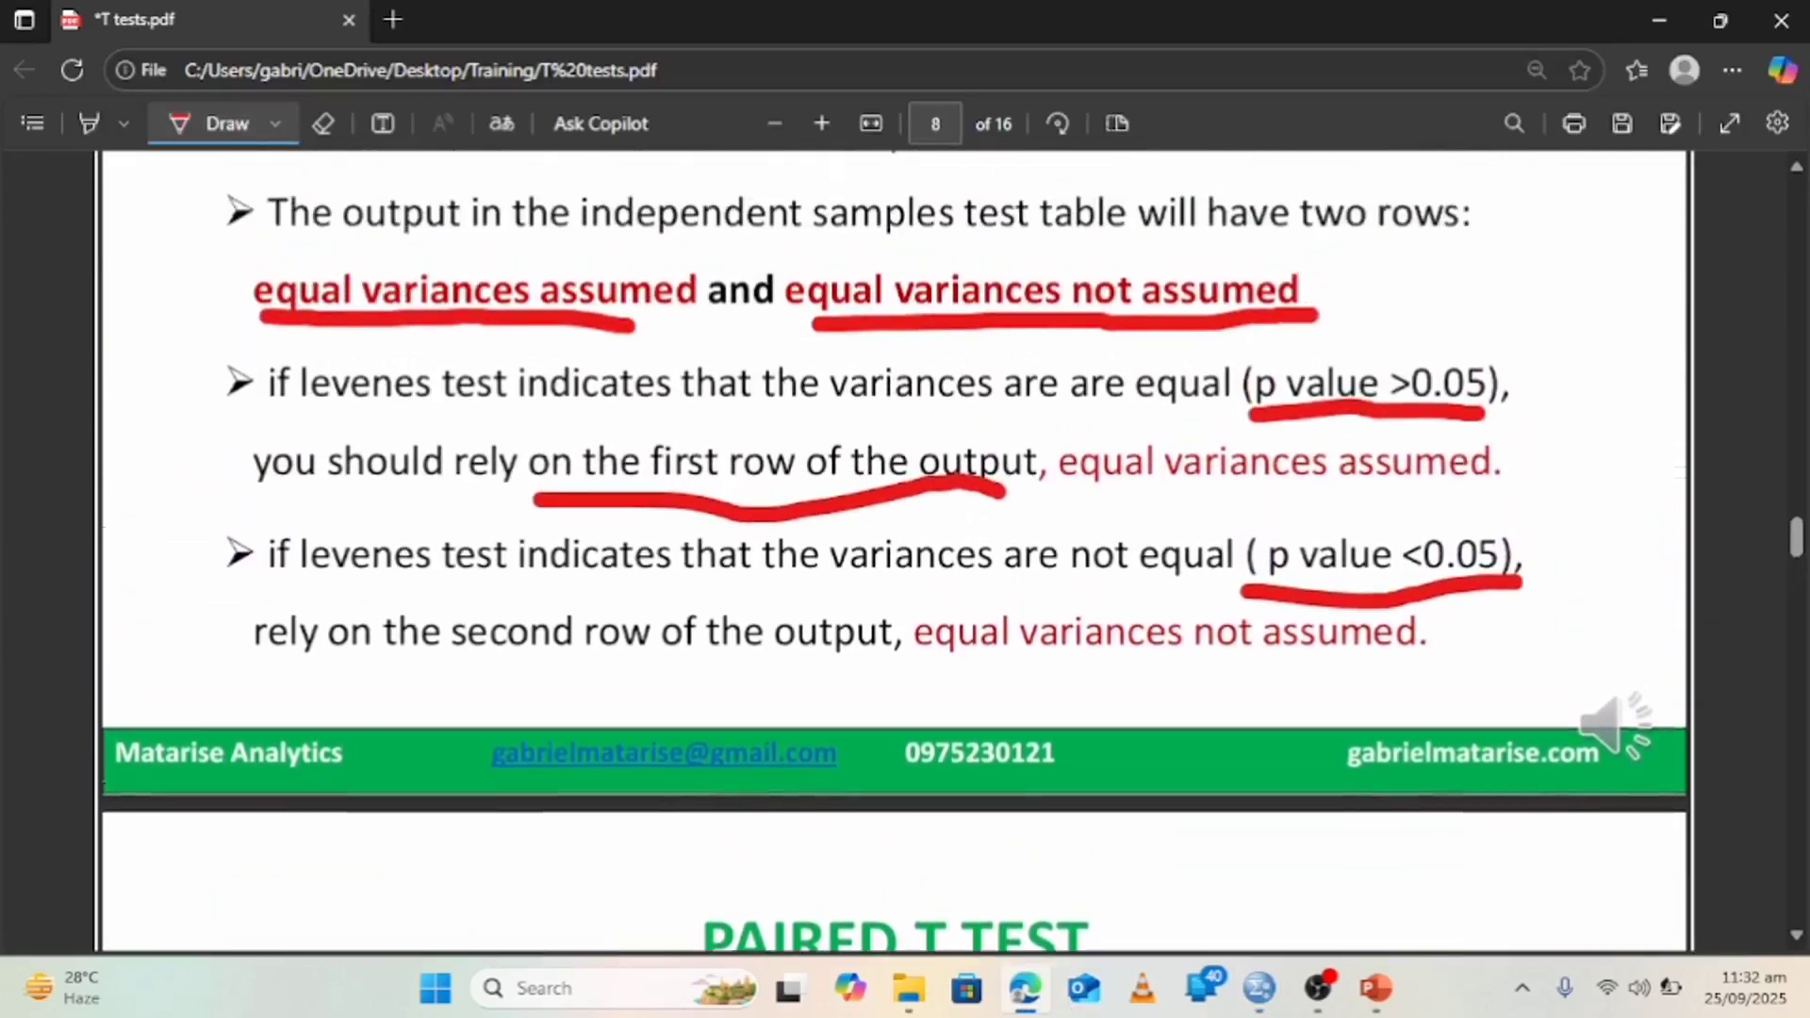
scroll(895, 552, up, 1)
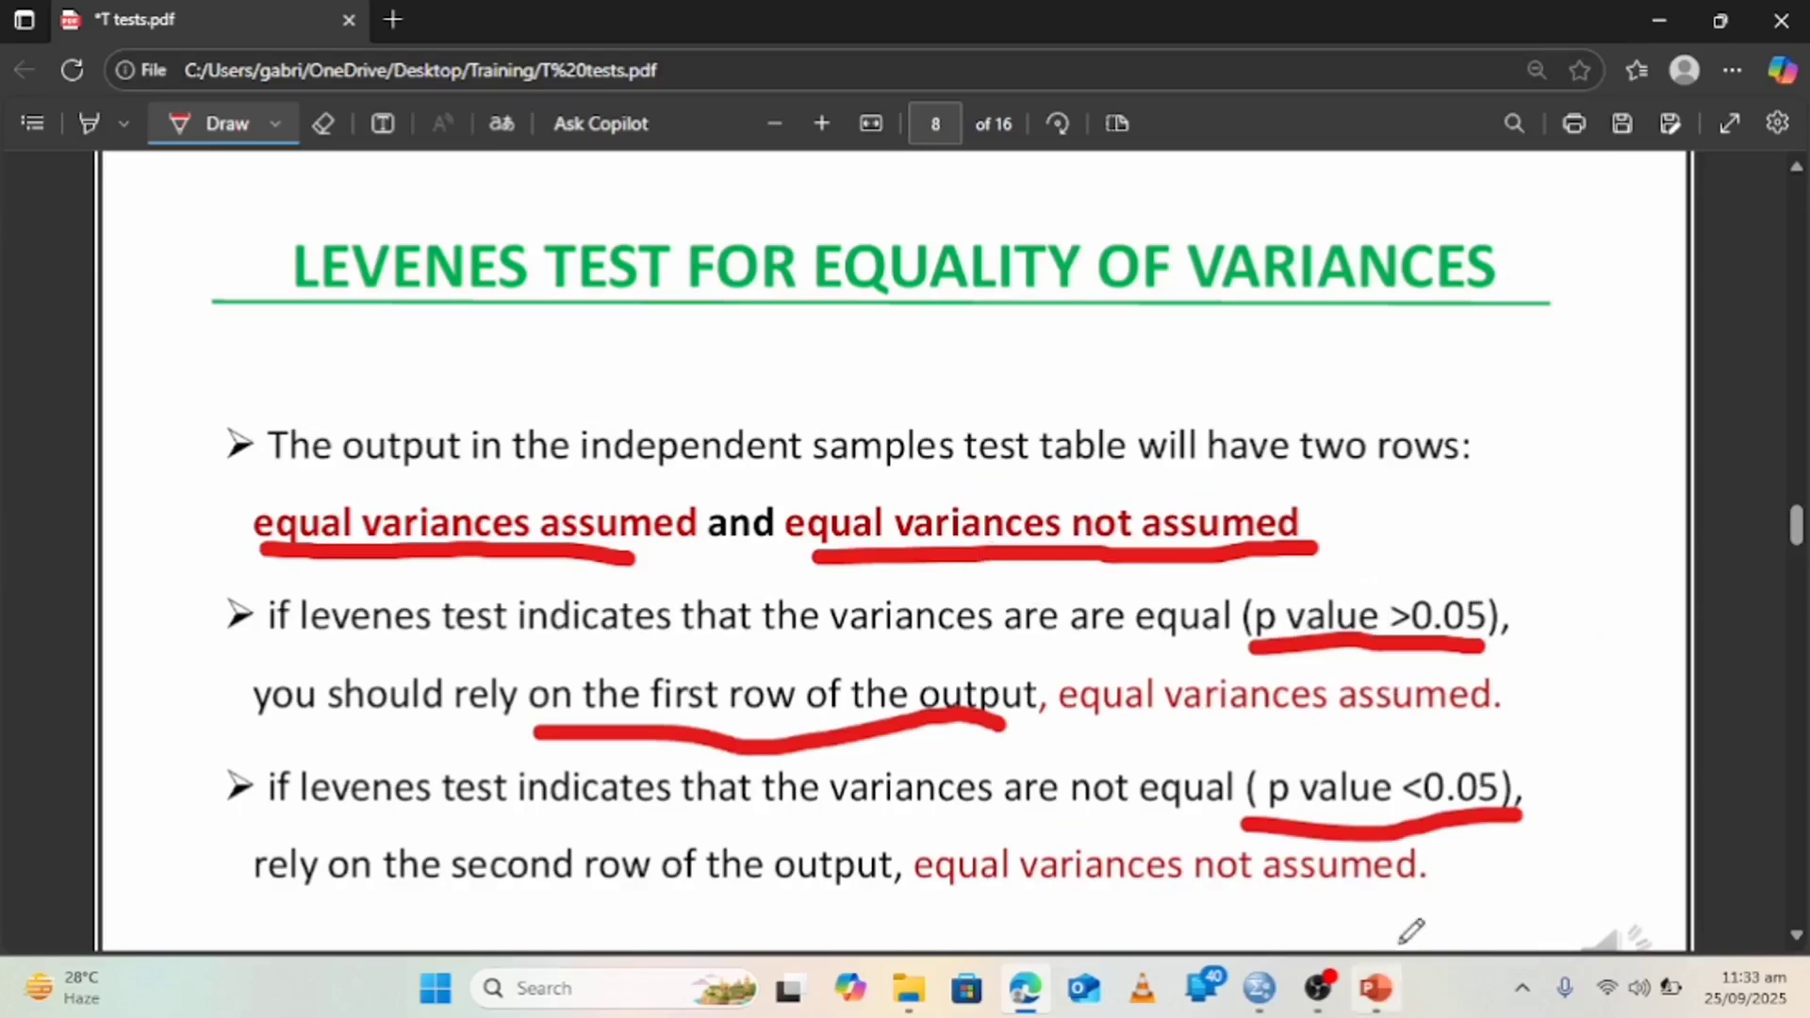
- Switch back to the SPSS Statistics output and examine the Levene's and t-test results in the Independent Samples Test table
mouse_move(1258, 991)
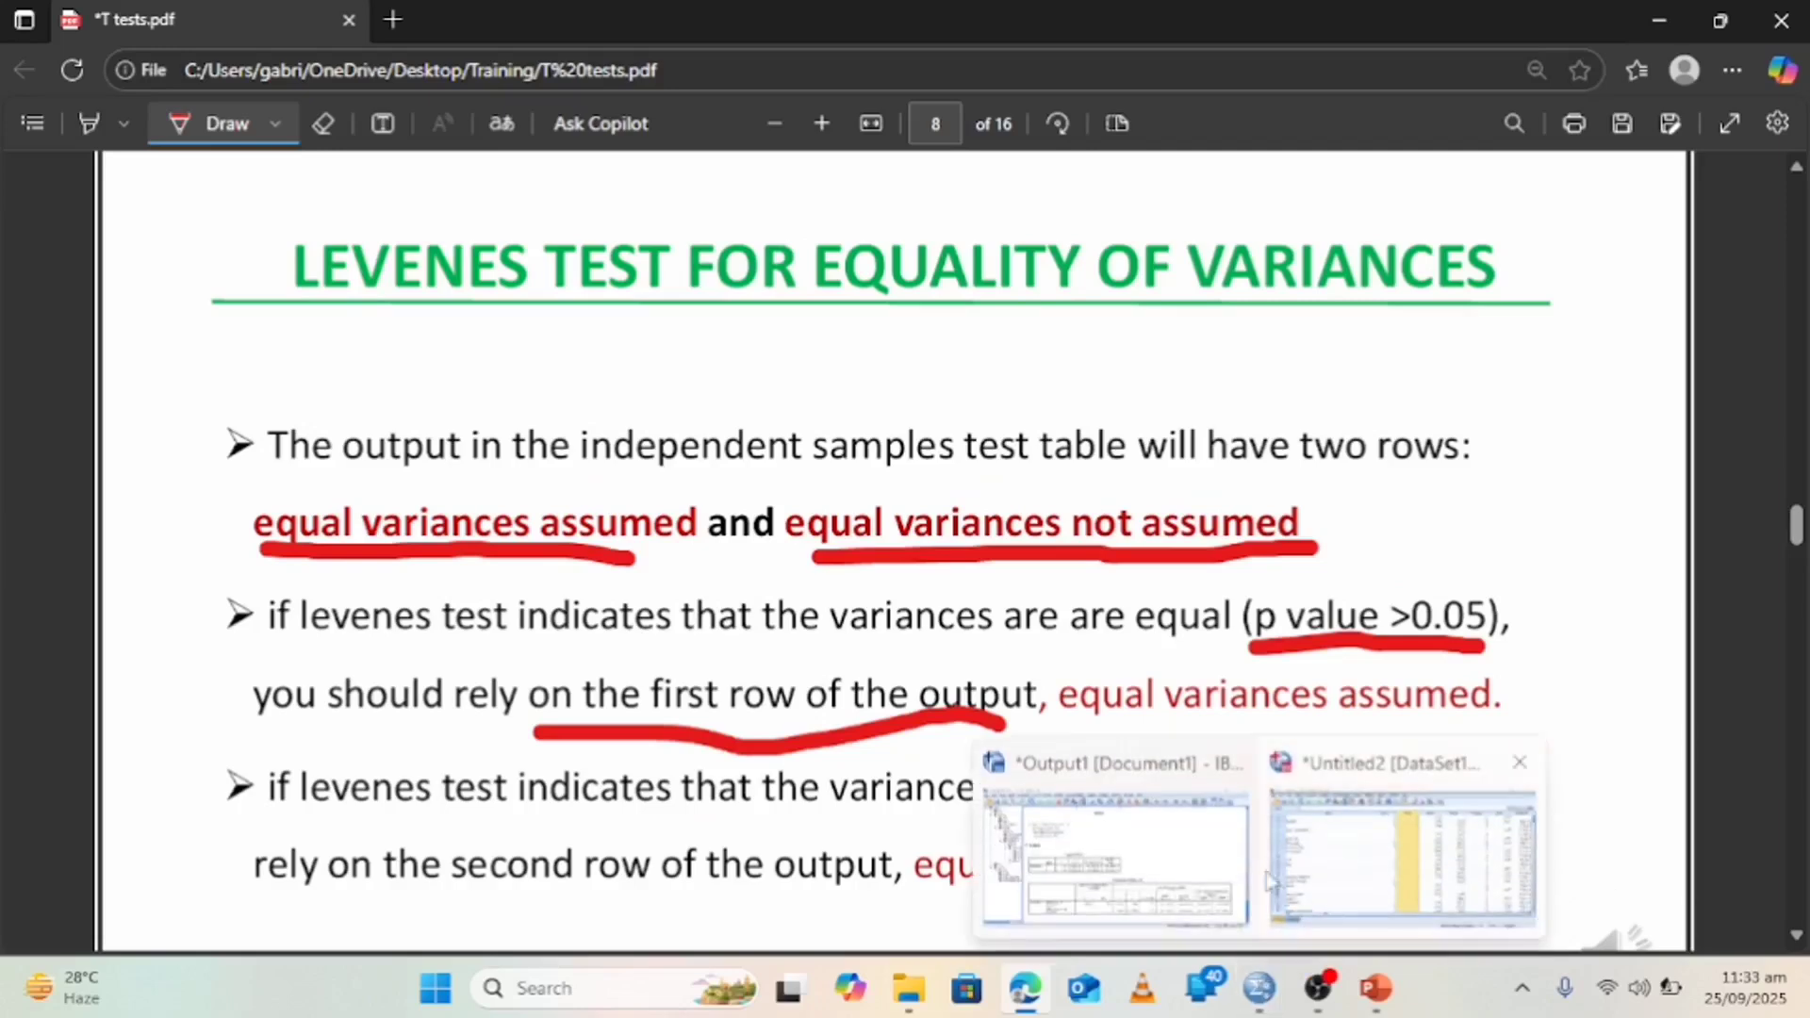
click(1075, 763)
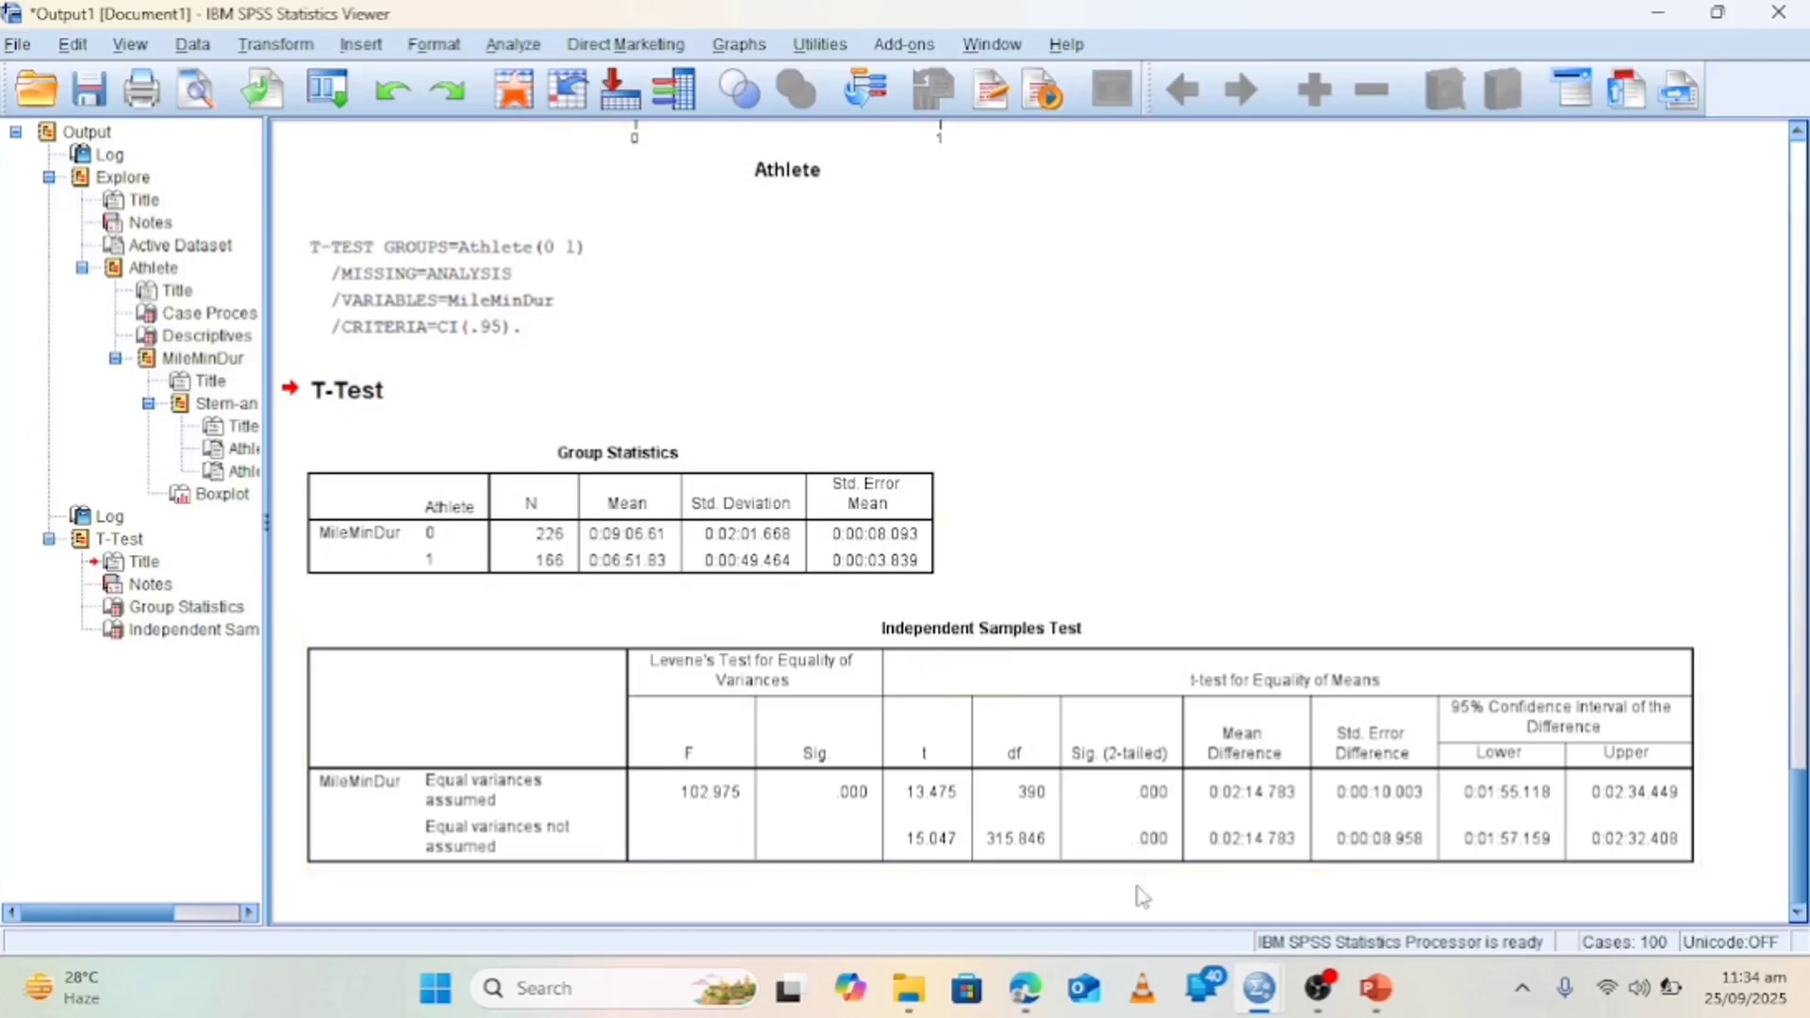
mouse_move(1255, 970)
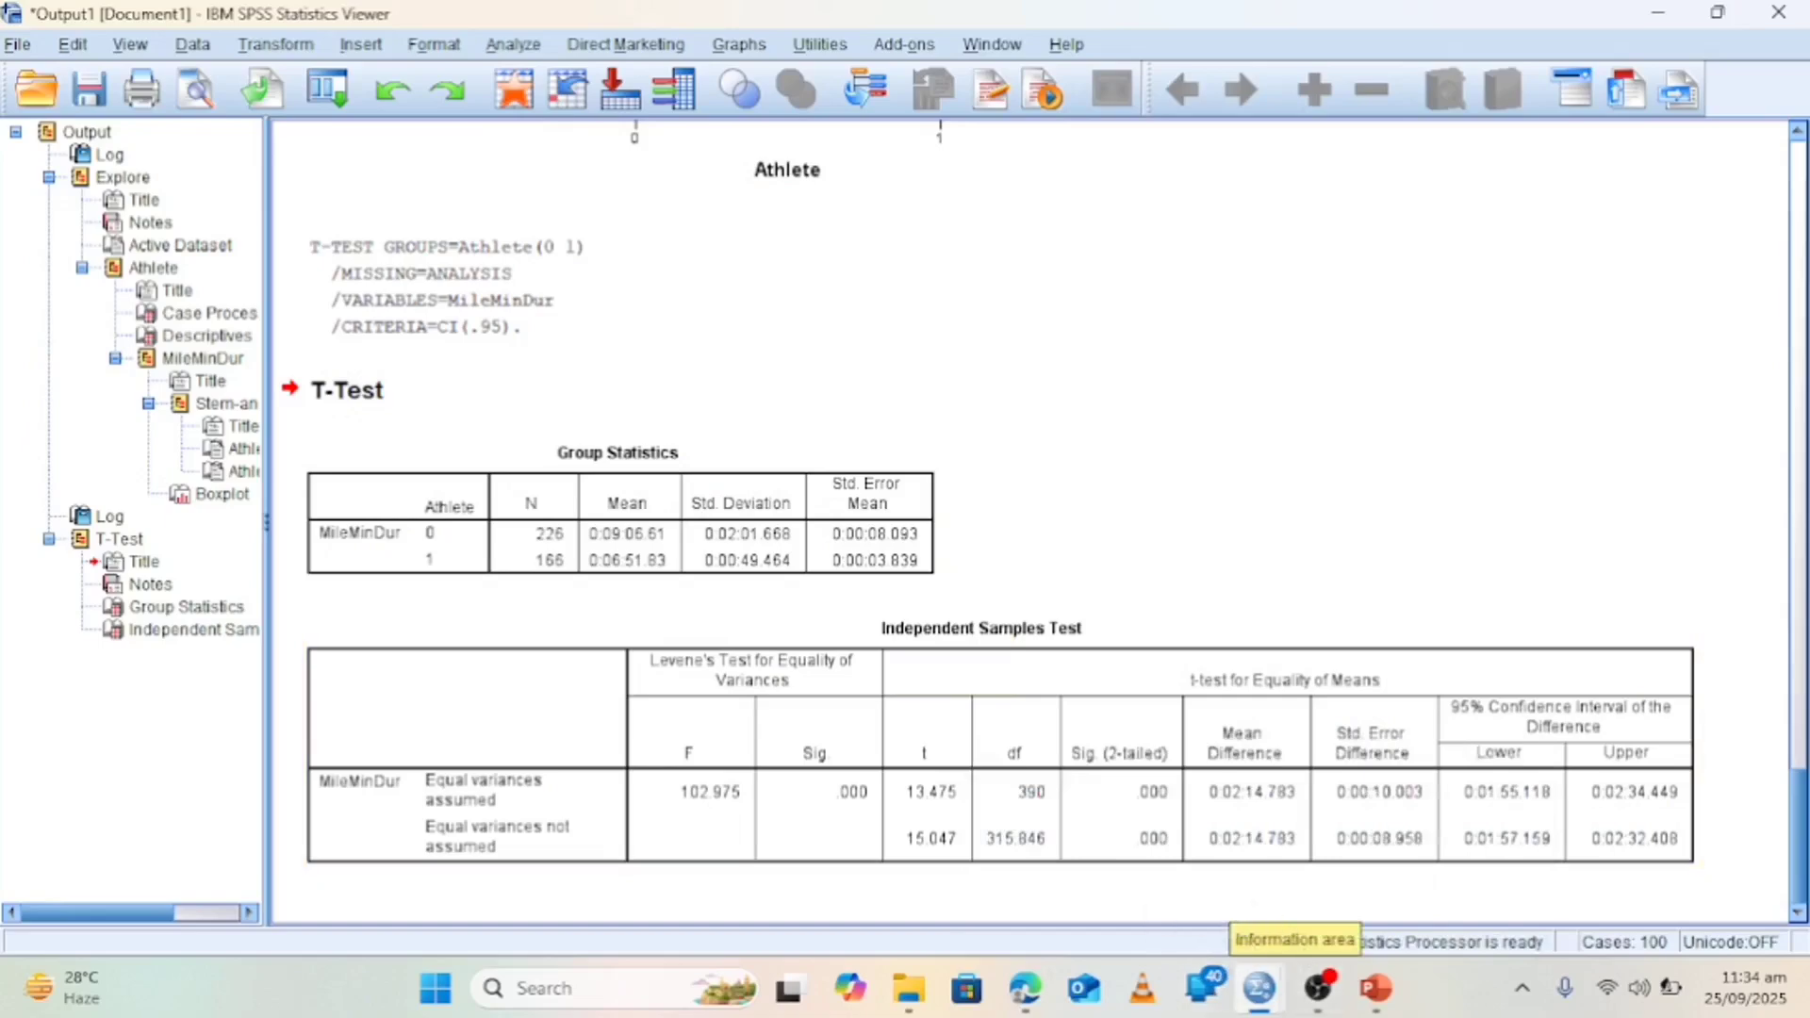
mouse_move(1375, 985)
mouse_move(1357, 820)
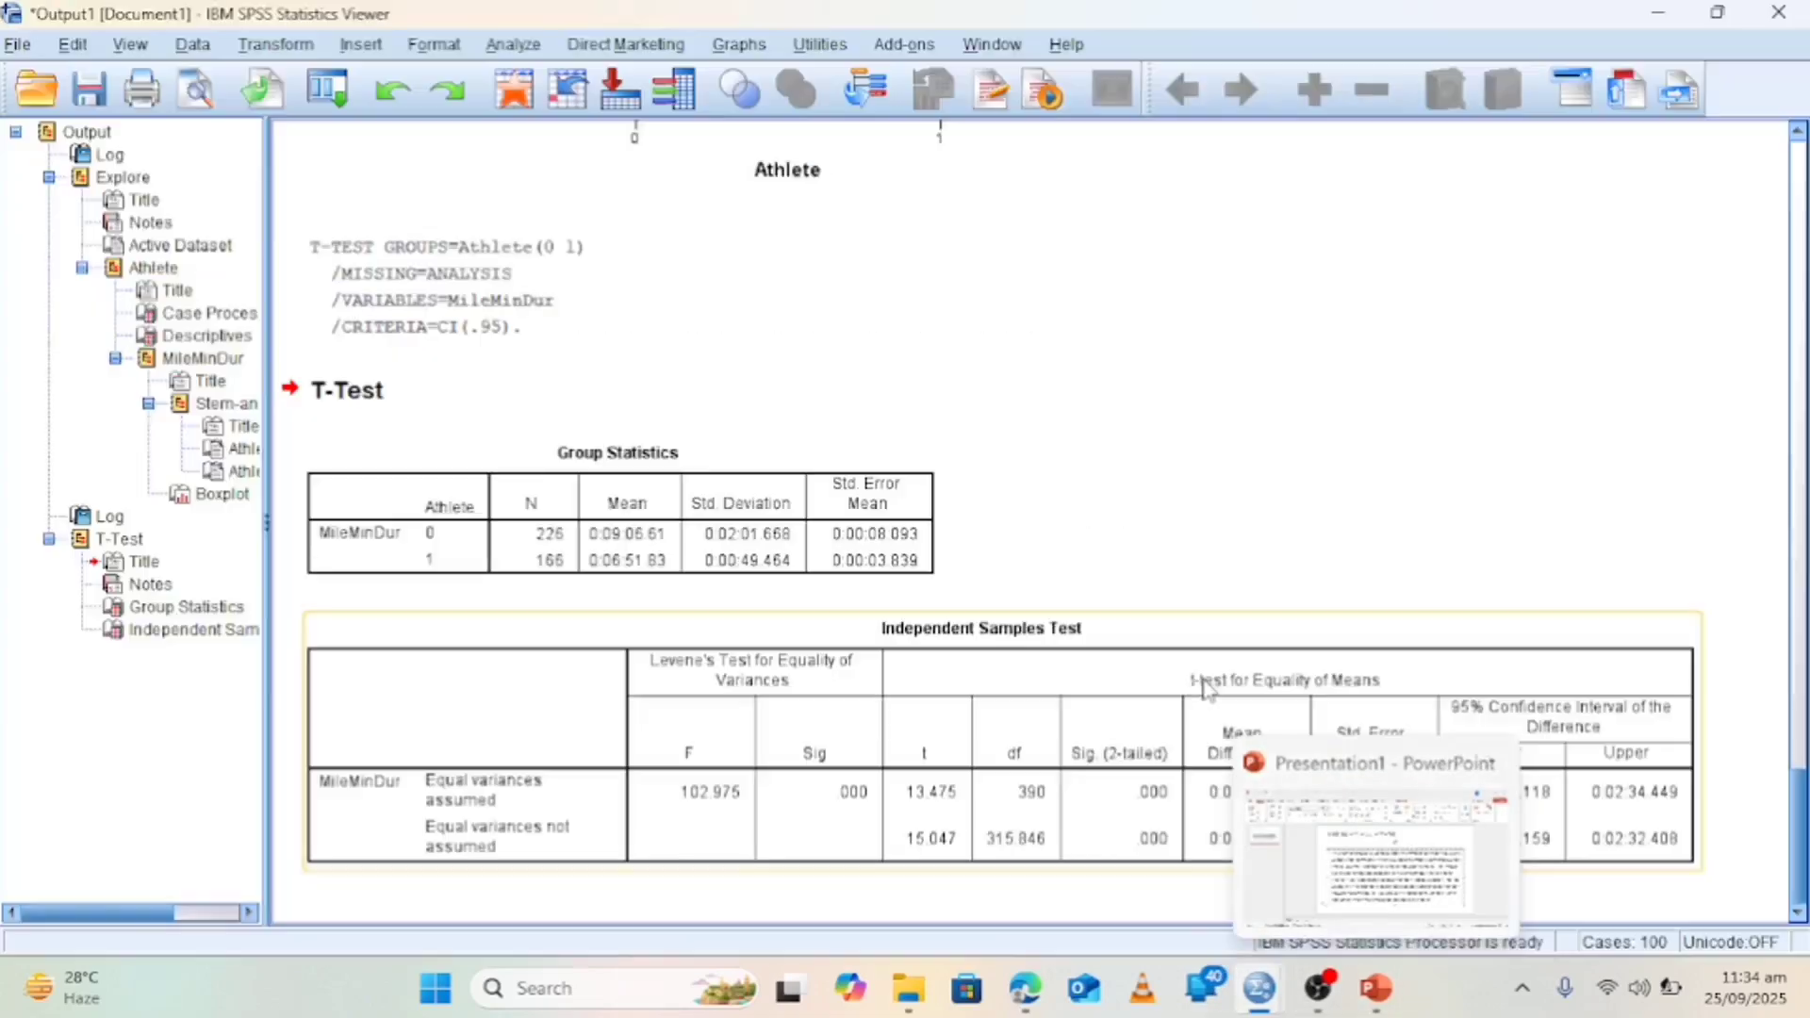